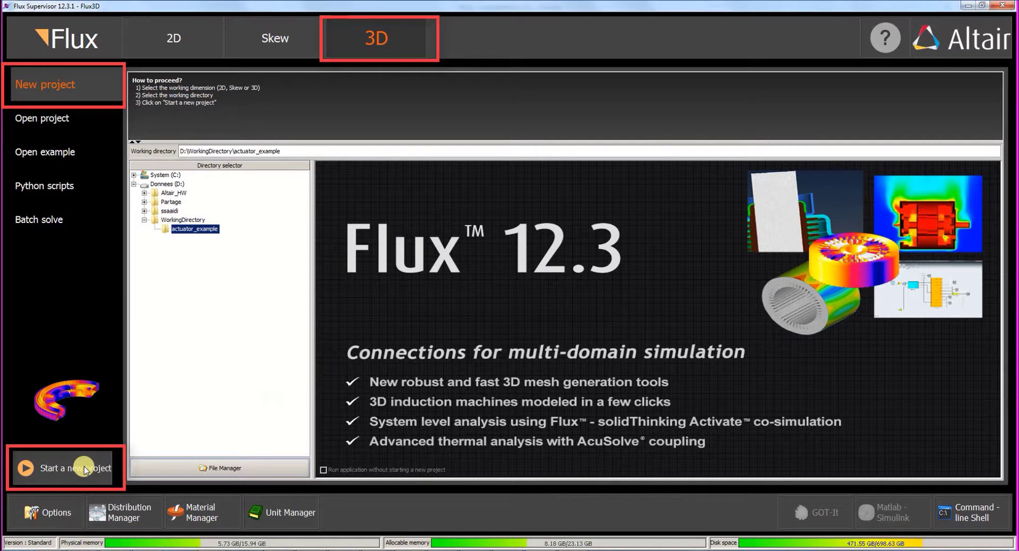
# Step: Start a new 3D project from Flux Supervisor and expand Geometric tools in Flux3D's Data Tree
pyautogui.click(85, 470)
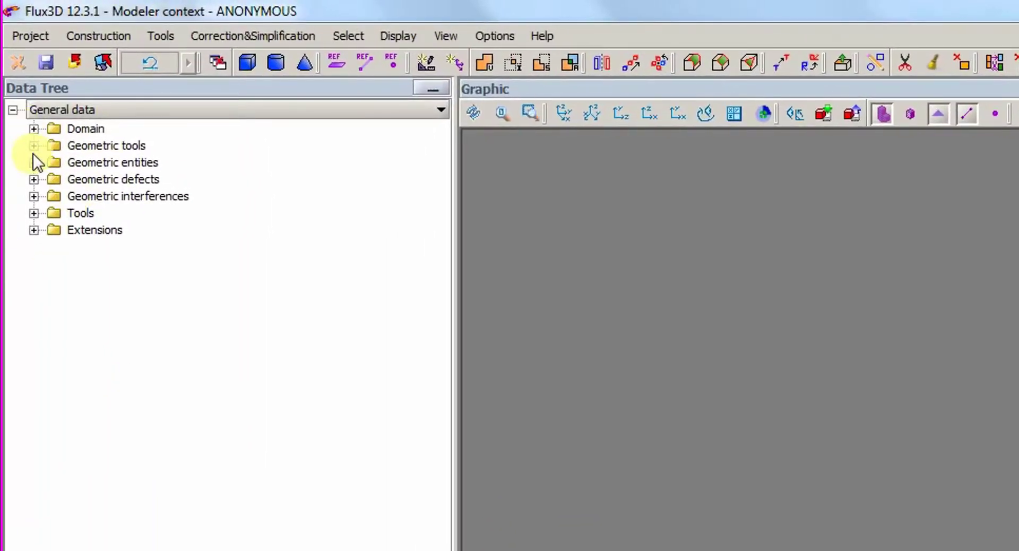
pyautogui.click(34, 145)
# Step: Create a new sketch, Sketch_1, on the YZ_PLANE reference plane
pyautogui.rightClick(113, 213)
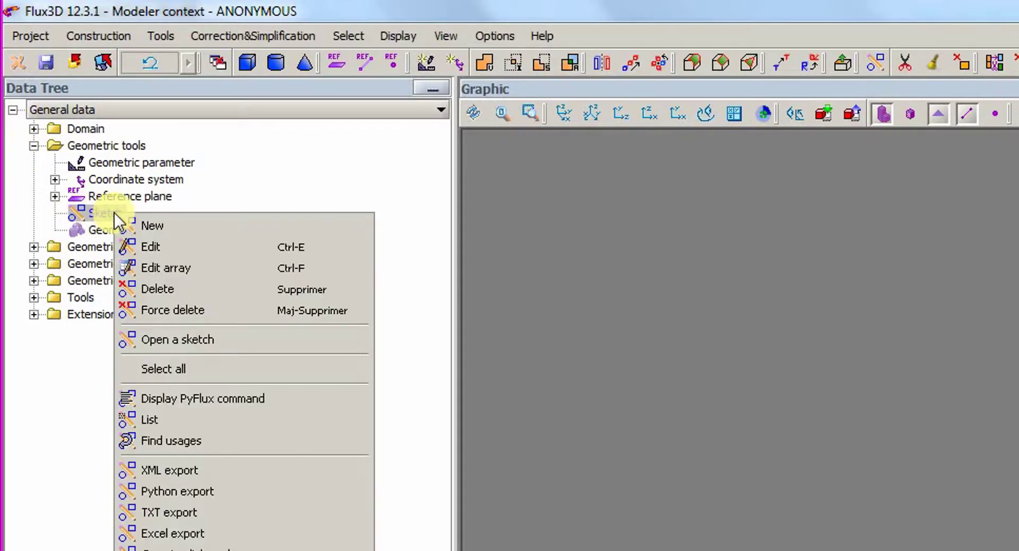
pyautogui.click(135, 221)
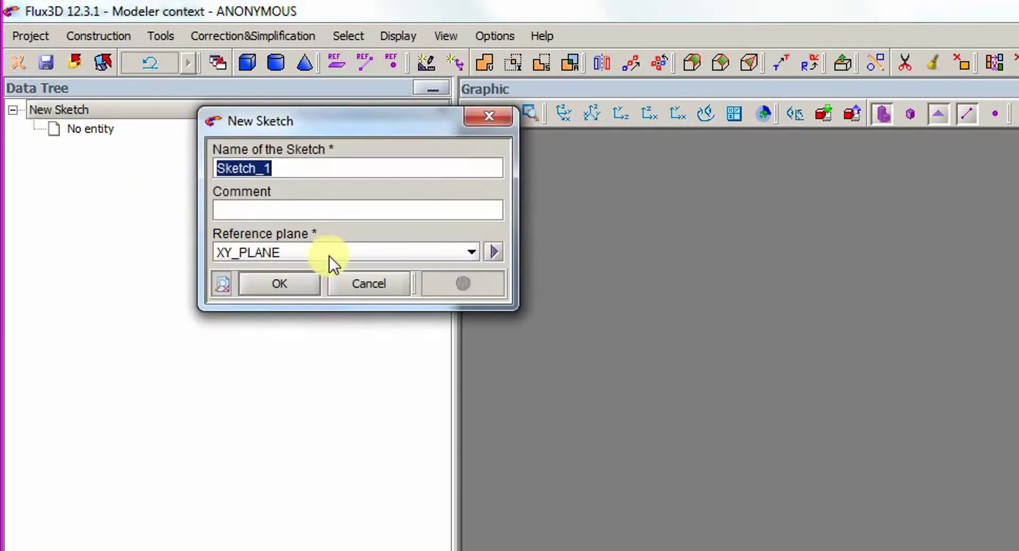
pyautogui.click(329, 256)
pyautogui.click(329, 288)
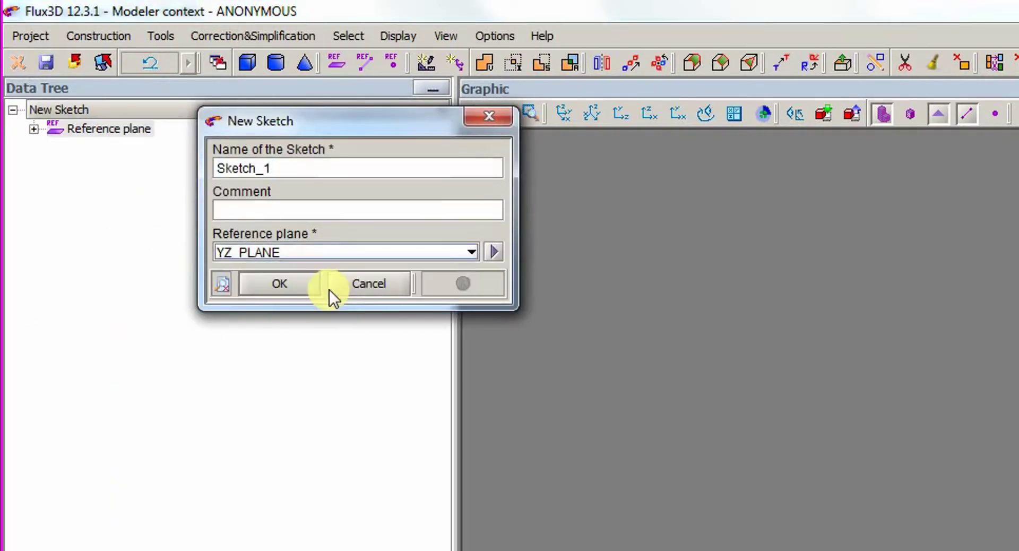
pyautogui.click(300, 285)
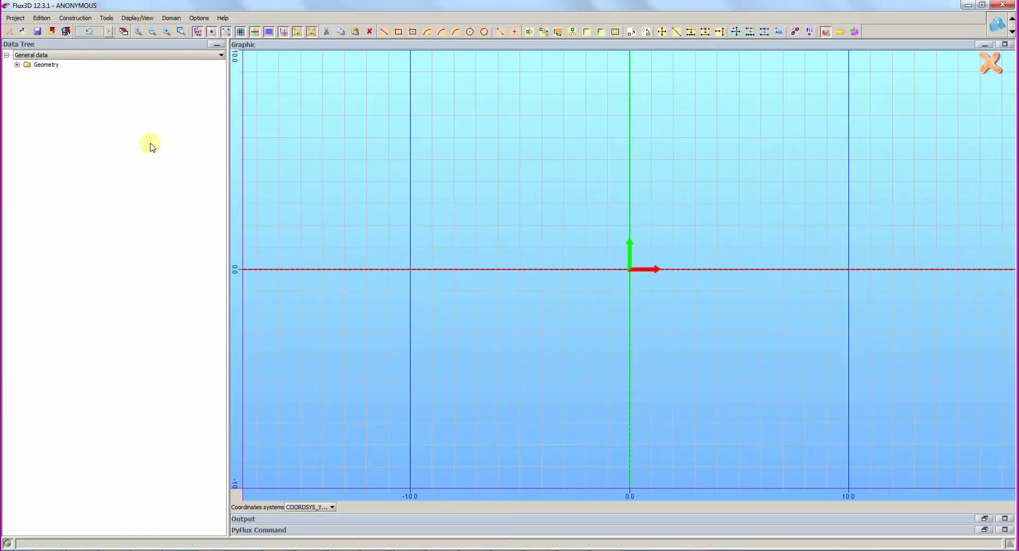
# Step: Draw an inner rectangle and a larger outer rectangle around it
pyautogui.click(399, 32)
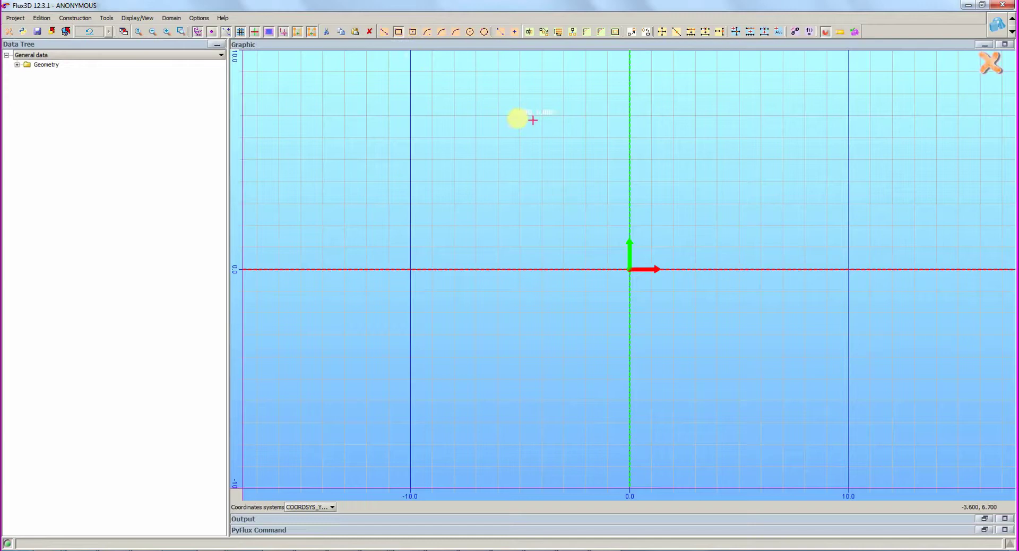
pyautogui.click(562, 201)
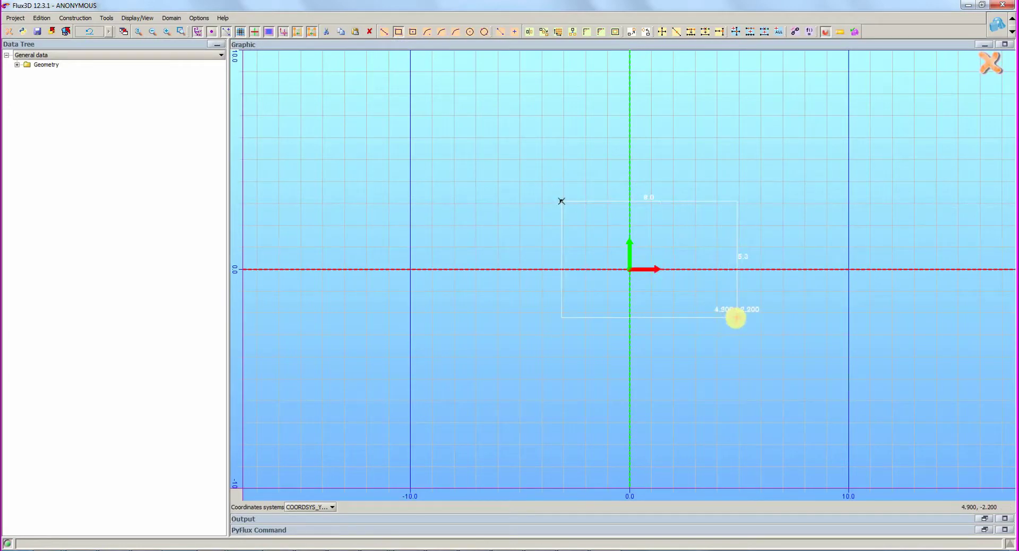
pyautogui.click(737, 319)
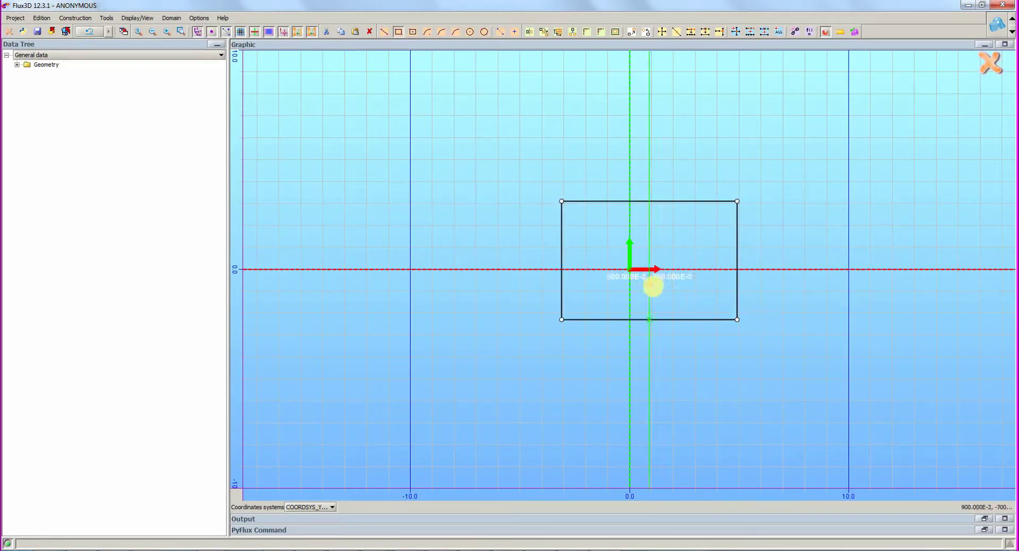
pyautogui.click(533, 177)
pyautogui.click(783, 350)
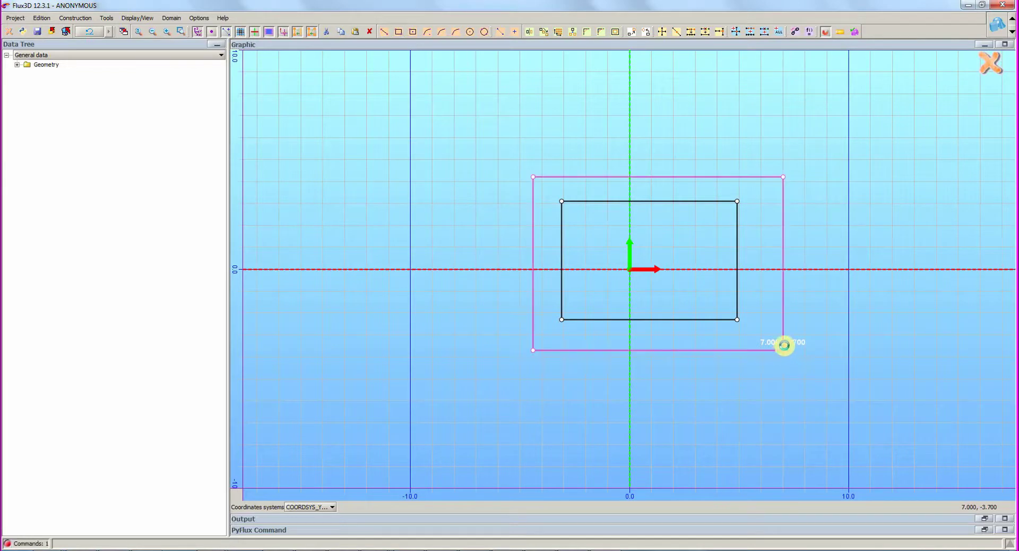
# Step: Move the outer rectangle's top-left corner to (-22.1/2, 14)
pyautogui.press('Escape')
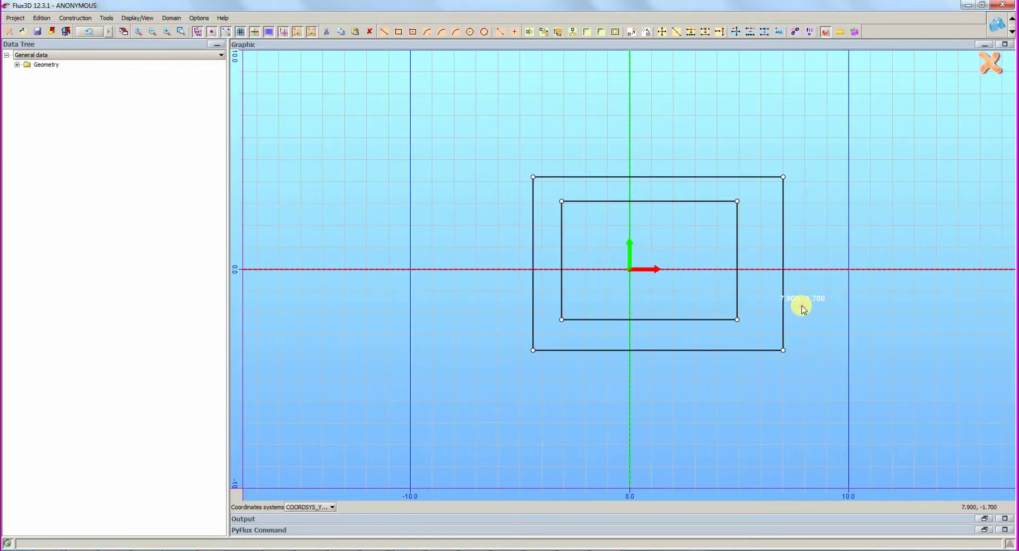
pyautogui.doubleClick(532, 180)
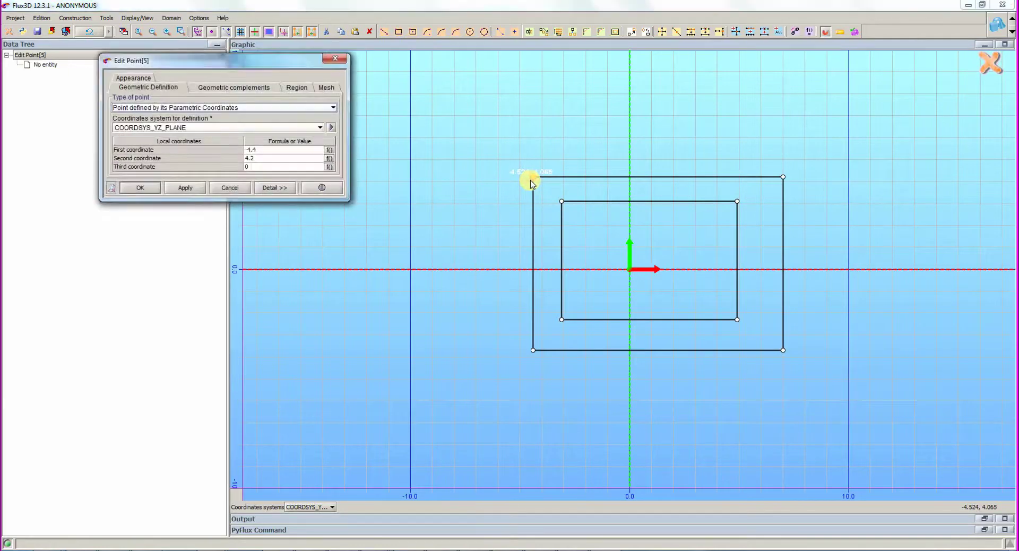
pyautogui.click(277, 156)
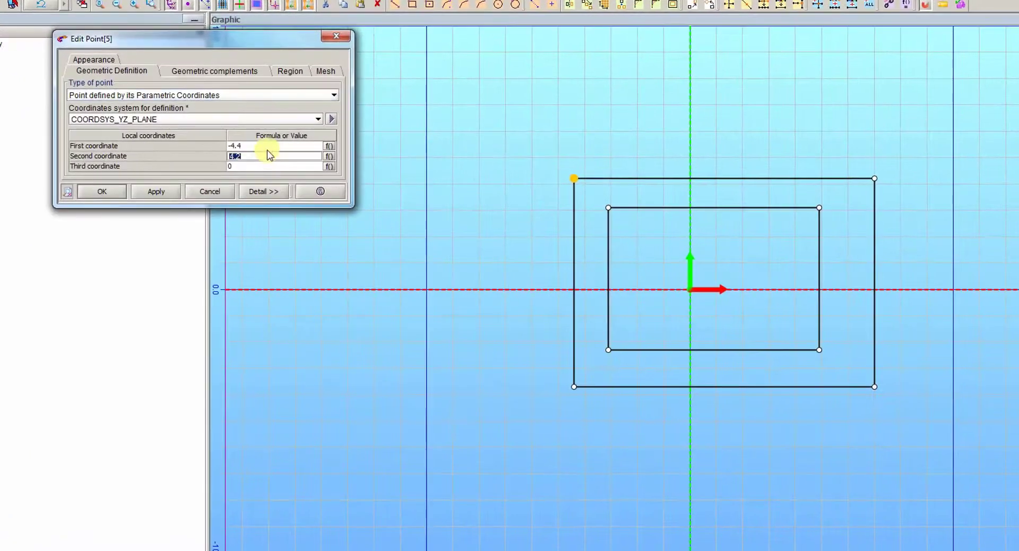
pyautogui.click(269, 146)
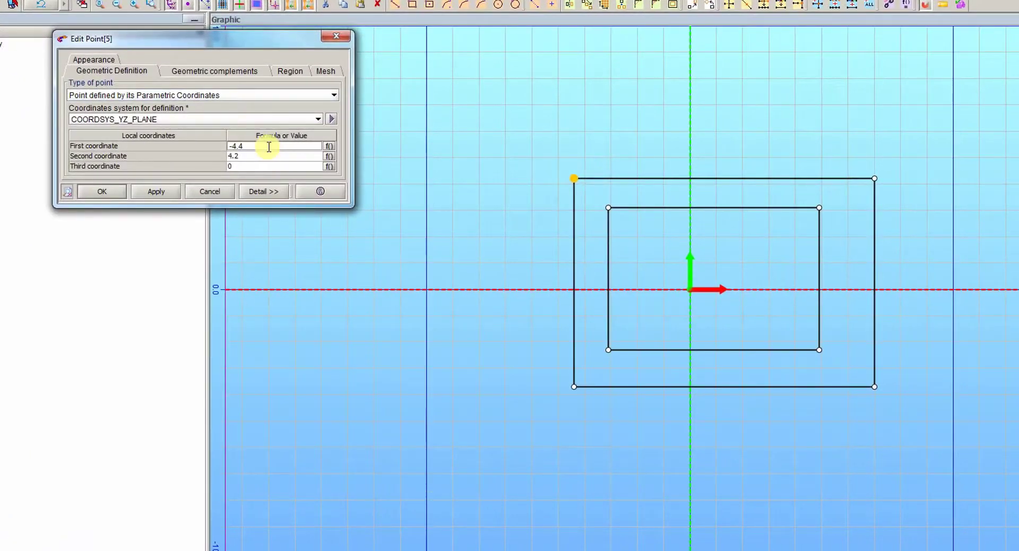
pyautogui.press('BackSpace')
pyautogui.press('BackSpace')
pyautogui.press('BackSpace')
pyautogui.write('22.1/2')
pyautogui.press('Tab')
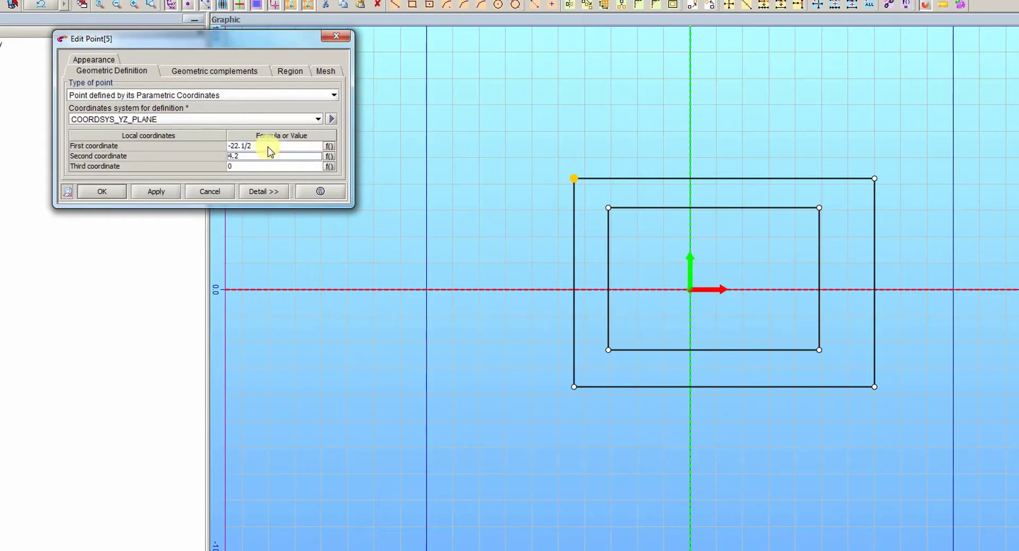
pyautogui.write('14')
pyautogui.press('Tab')
pyautogui.press('Return')
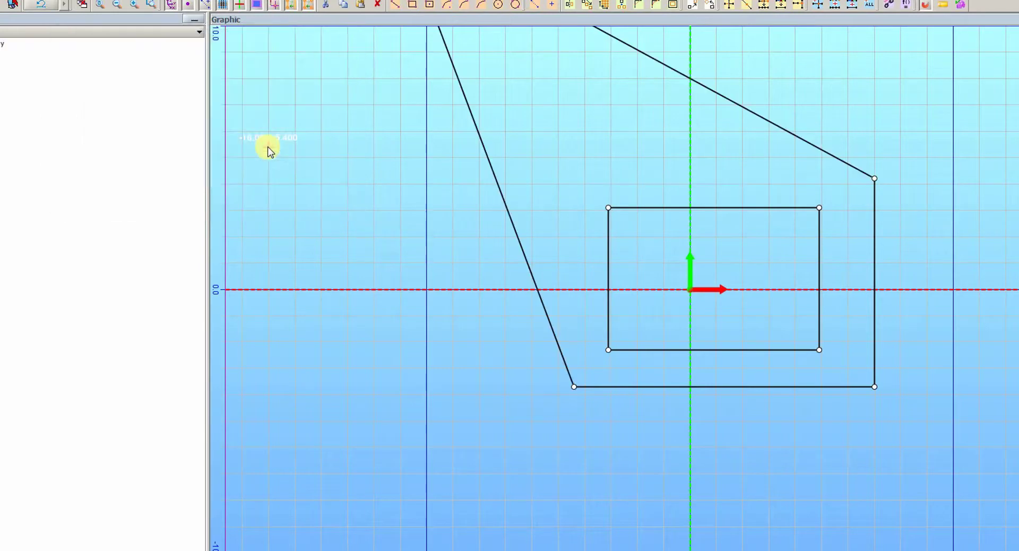
# Step: Move the outer top-right corner to (22.1/2, 14)
pyautogui.scroll(-2, 950, 346)
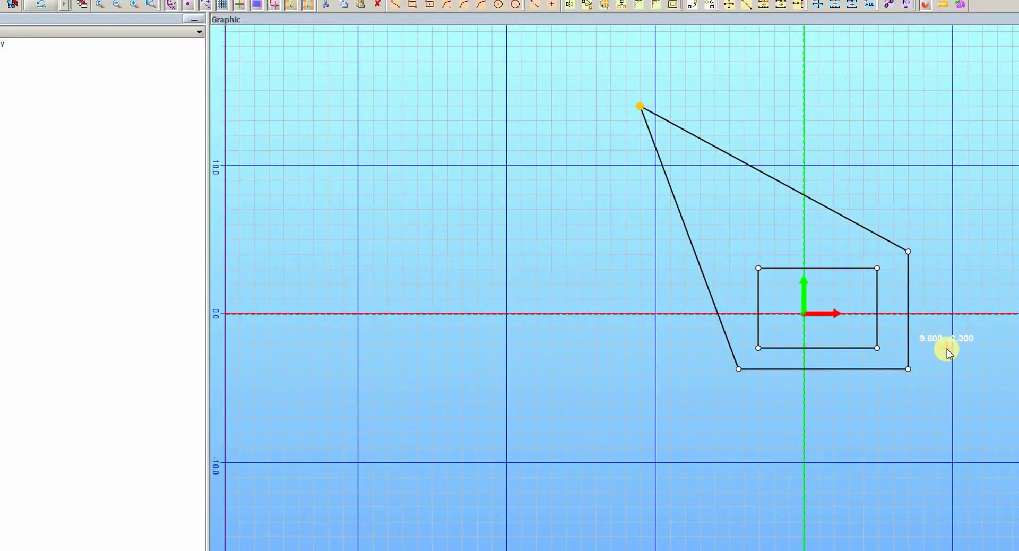
pyautogui.doubleClick(909, 251)
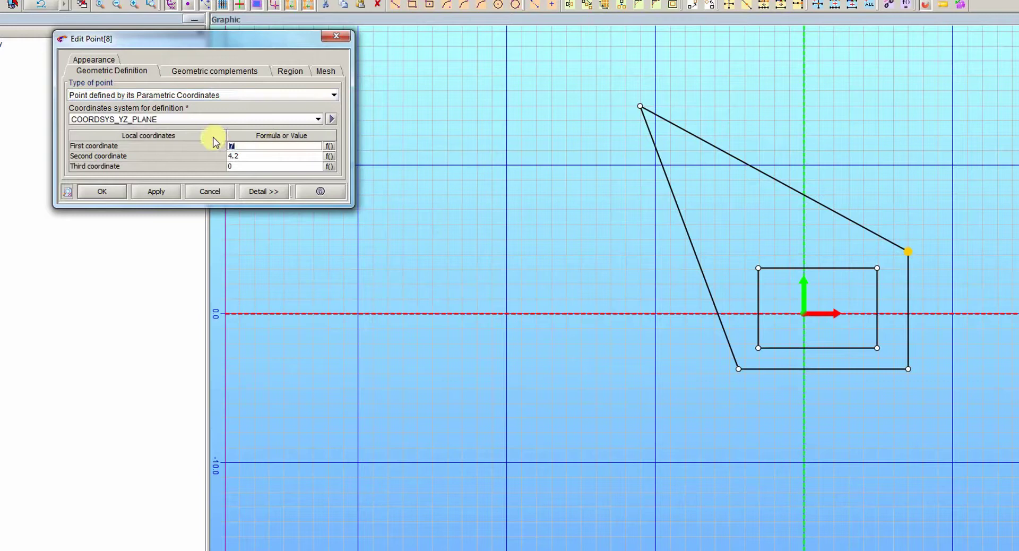
pyautogui.write('22.1/2')
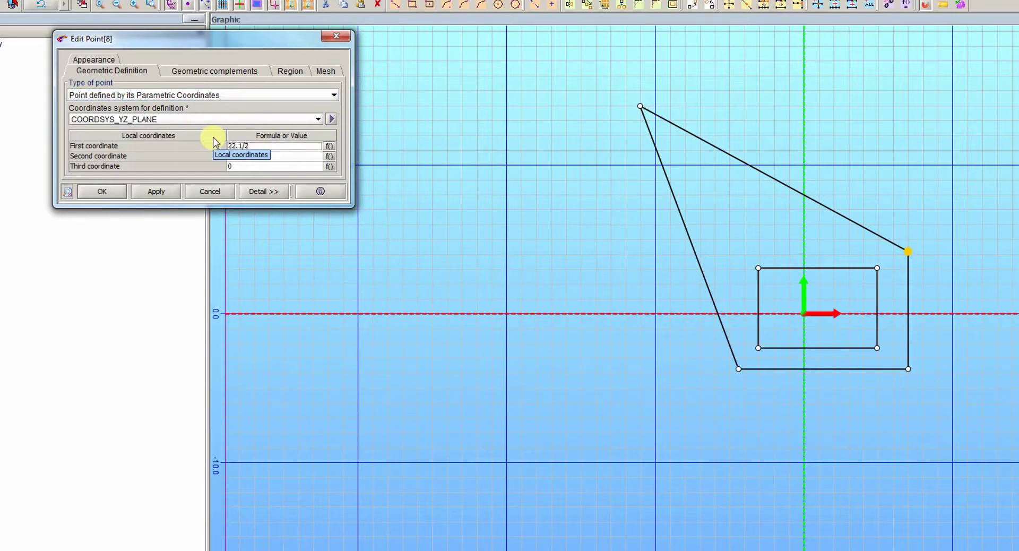
pyautogui.press('Tab')
pyautogui.write('1')
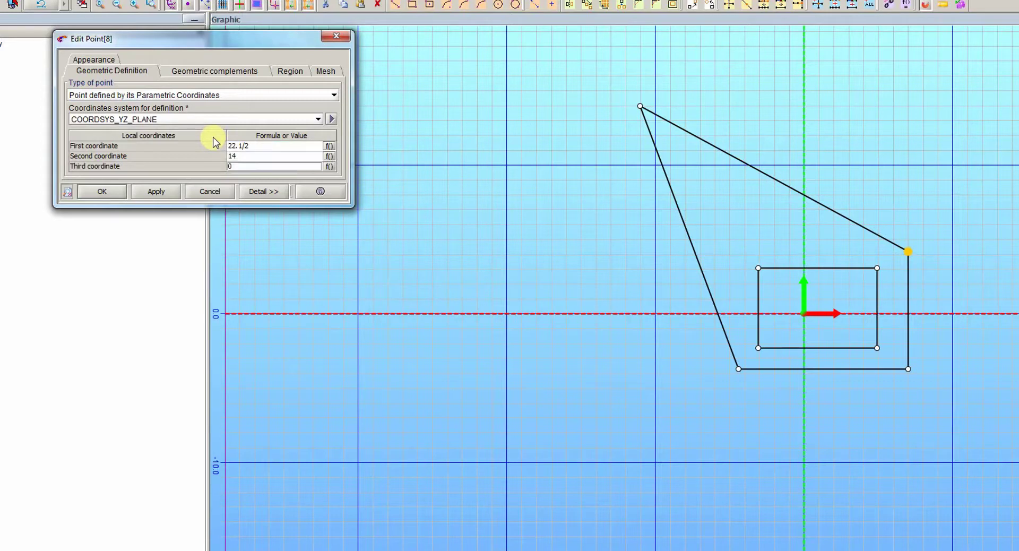
pyautogui.press('Return')
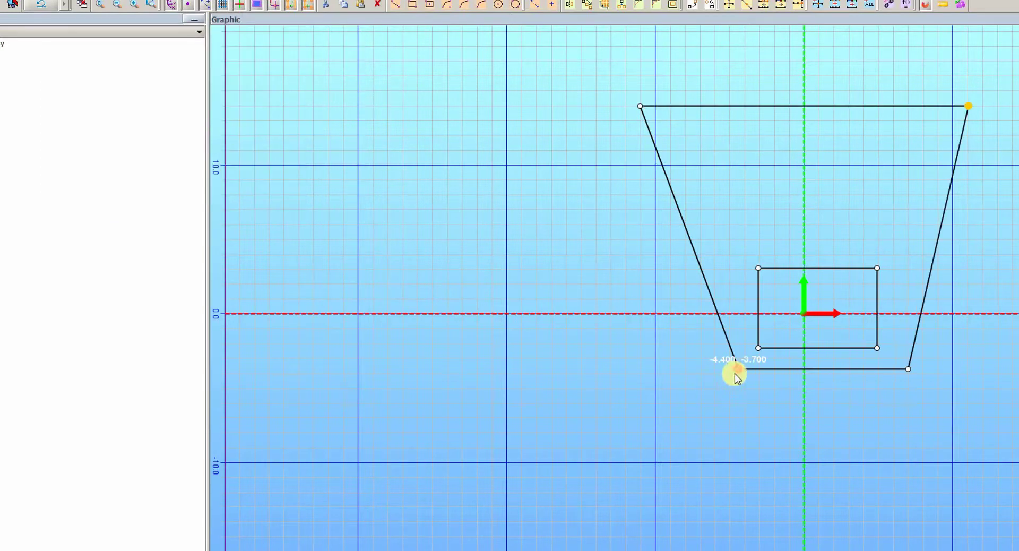
# Step: Move the outer bottom-left corner to (-22.1/2, -14)
pyautogui.doubleClick(739, 369)
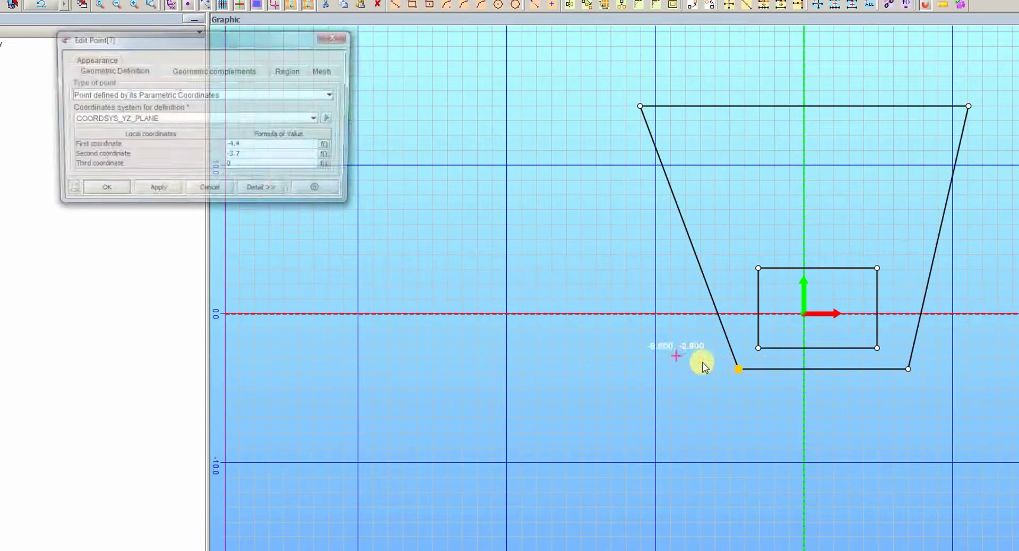
pyautogui.click(261, 146)
pyautogui.press('BackSpace')
pyautogui.press('BackSpace')
pyautogui.press('BackSpace')
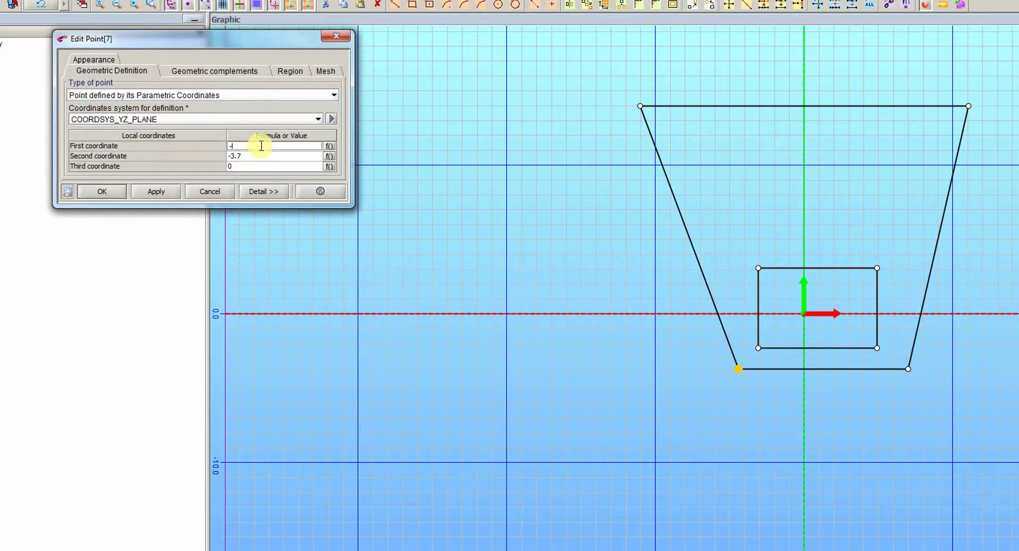
pyautogui.write('22.1/2')
pyautogui.press('Return')
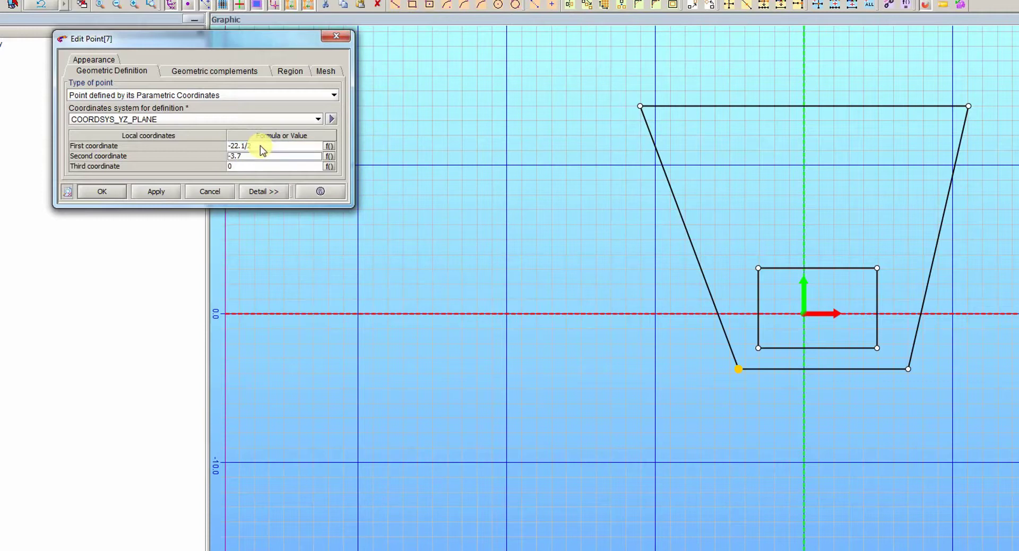
pyautogui.press('BackSpace')
pyautogui.press('BackSpace')
pyautogui.press('BackSpace')
pyautogui.press('BackSpace')
pyautogui.write('-14')
pyautogui.press('Return')
pyautogui.press('Return')
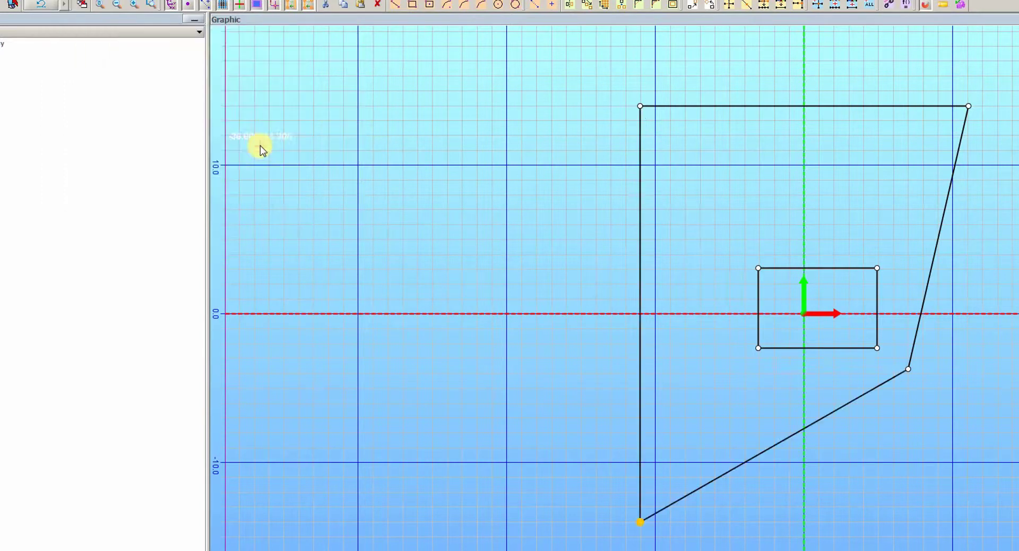
# Step: Move the outer bottom-right corner to (22.1/2, -14)
pyautogui.doubleClick(909, 369)
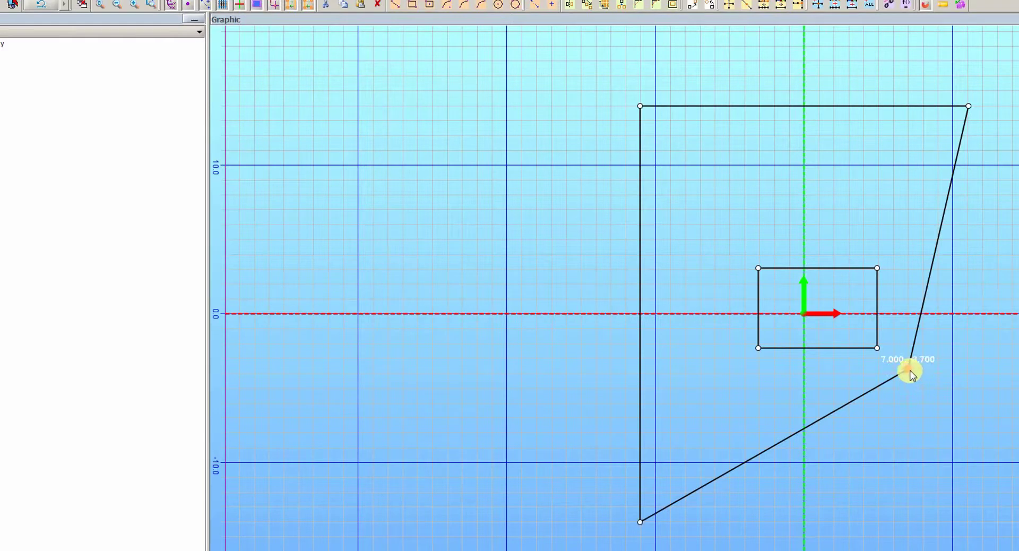
pyautogui.click(262, 146)
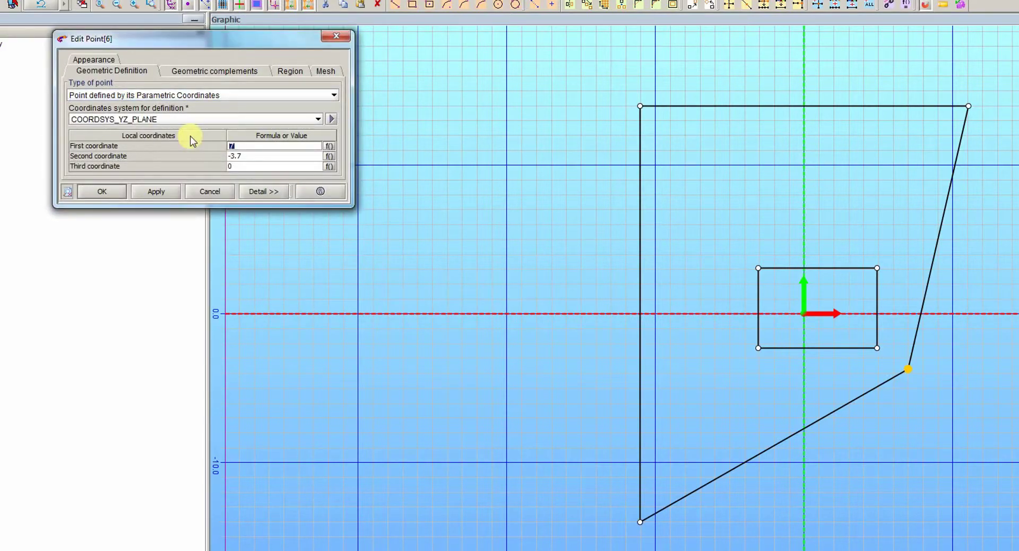
pyautogui.write('22.1/2')
pyautogui.press('Return')
pyautogui.press('Down')
pyautogui.write('-')
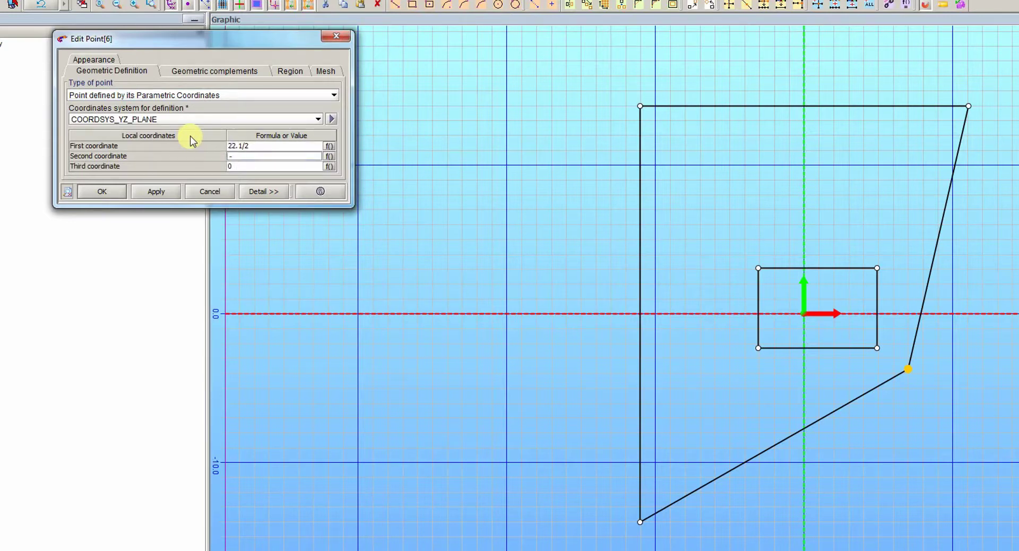
pyautogui.press('Down')
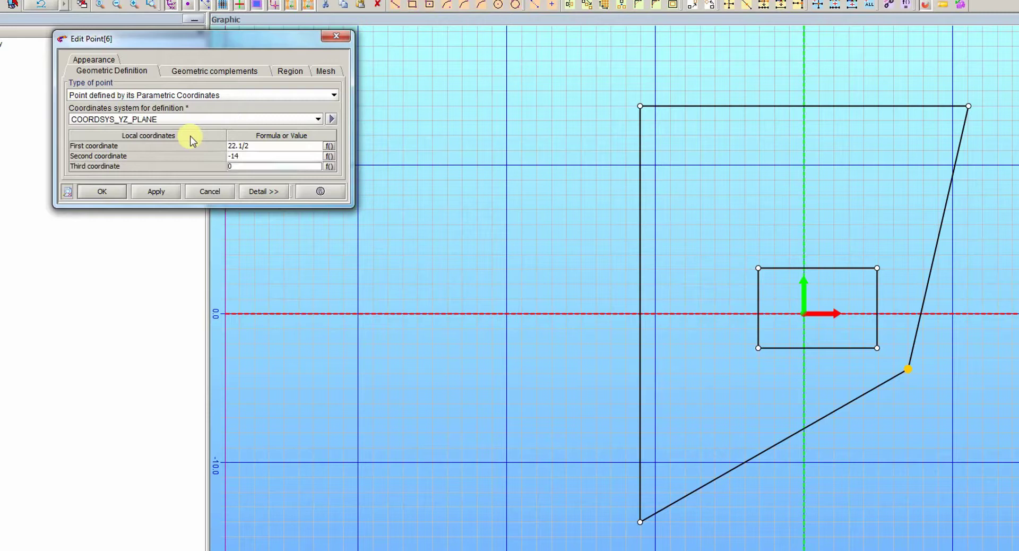
pyautogui.click(111, 190)
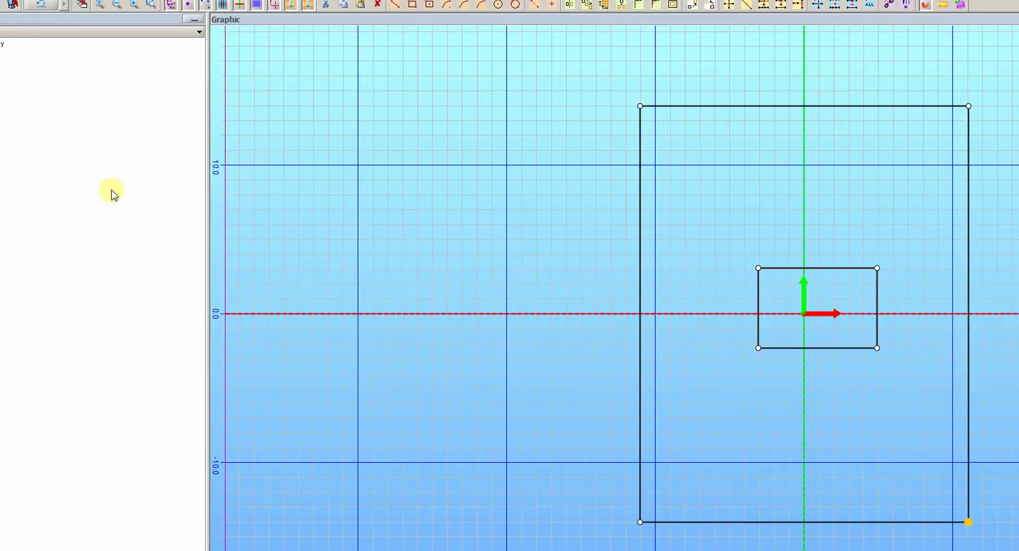
# Step: Move the inner rectangle's top-left corner to (-19.1/2, 12.5)
pyautogui.doubleClick(758, 272)
pyautogui.click(250, 146)
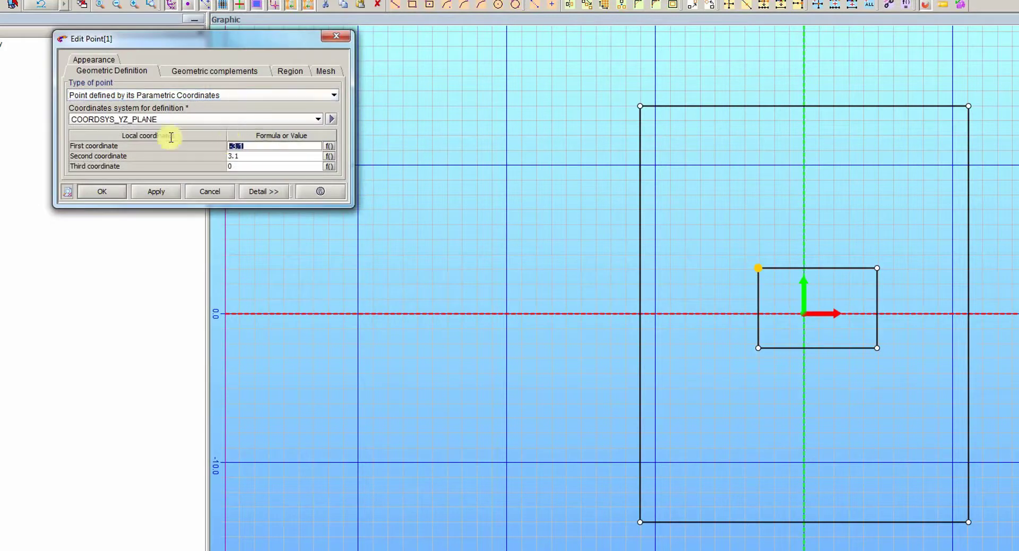
pyautogui.write('-19.1/2')
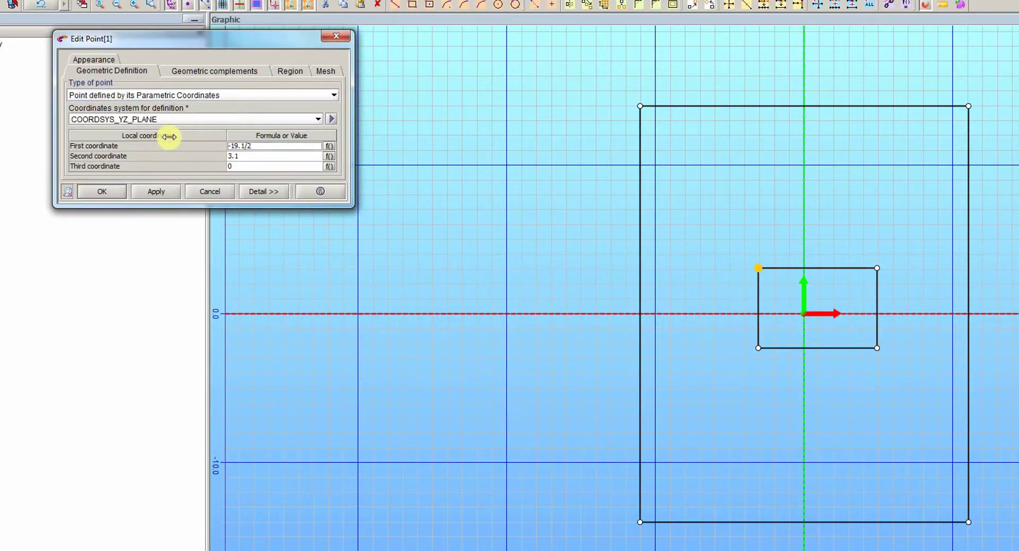
pyautogui.press('Tab')
pyautogui.write('12.5')
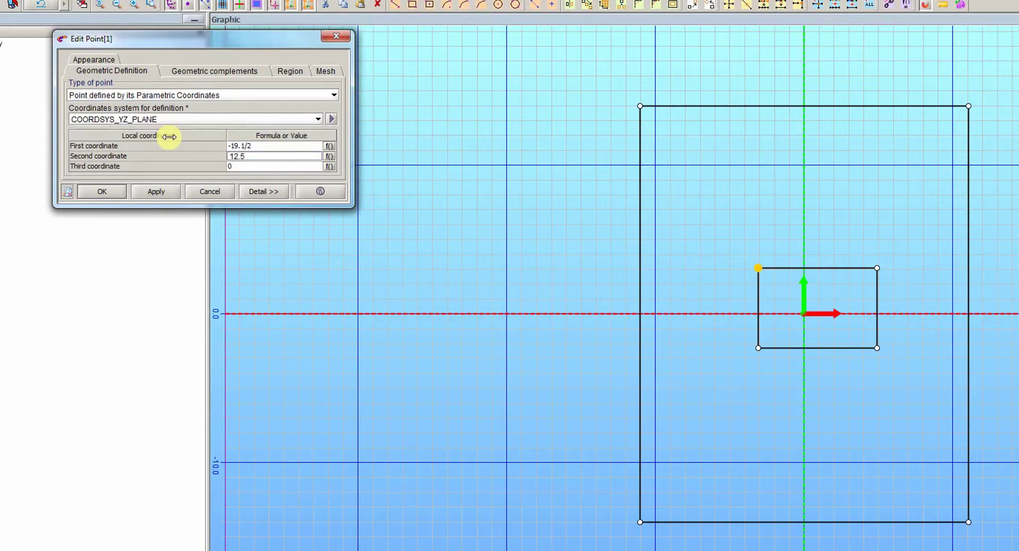
pyautogui.press('Tab')
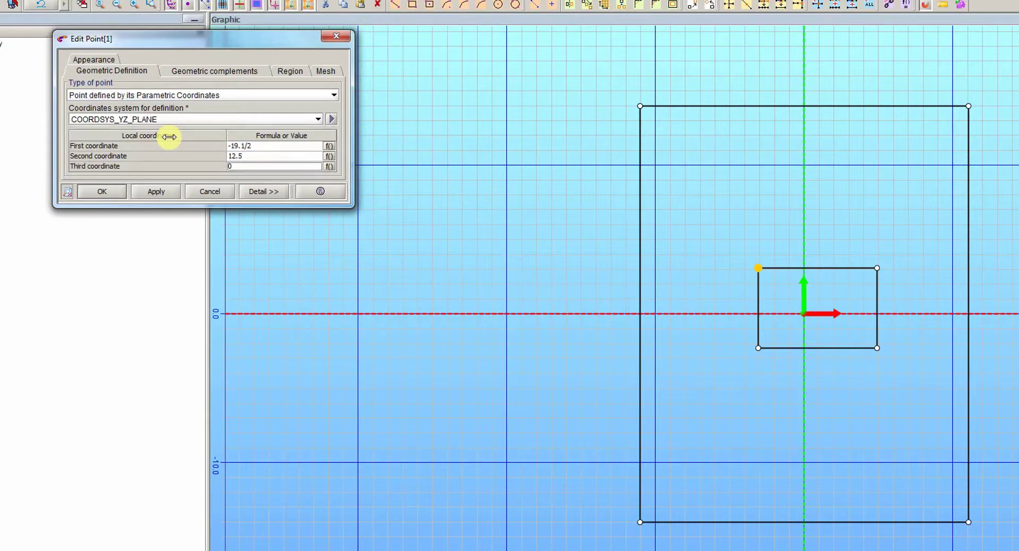
pyautogui.click(113, 192)
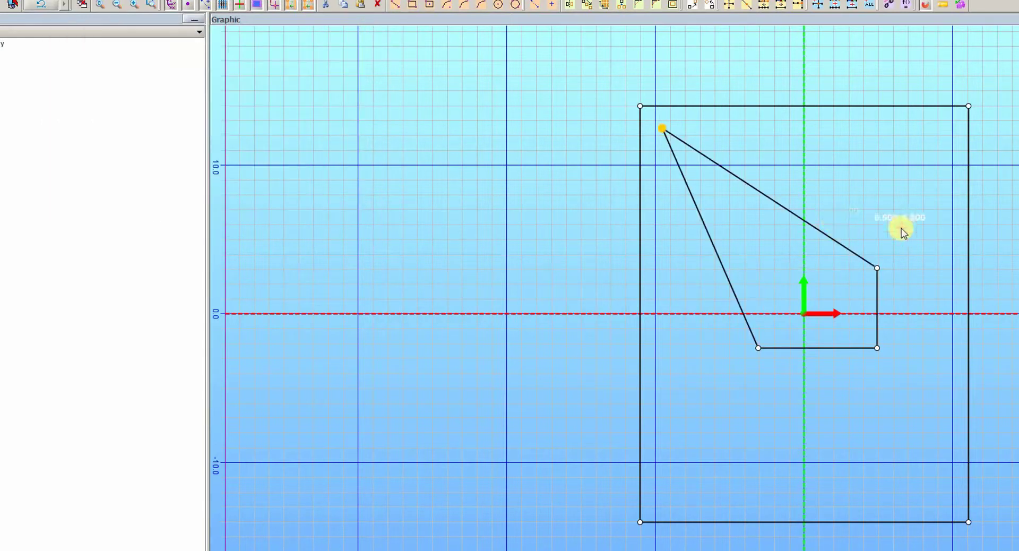
# Step: Move the inner top-right corner to (19.1/2, 12.5)
pyautogui.doubleClick(877, 269)
pyautogui.click(271, 147)
pyautogui.moveTo(270, 147); pyautogui.dragTo(186, 138)
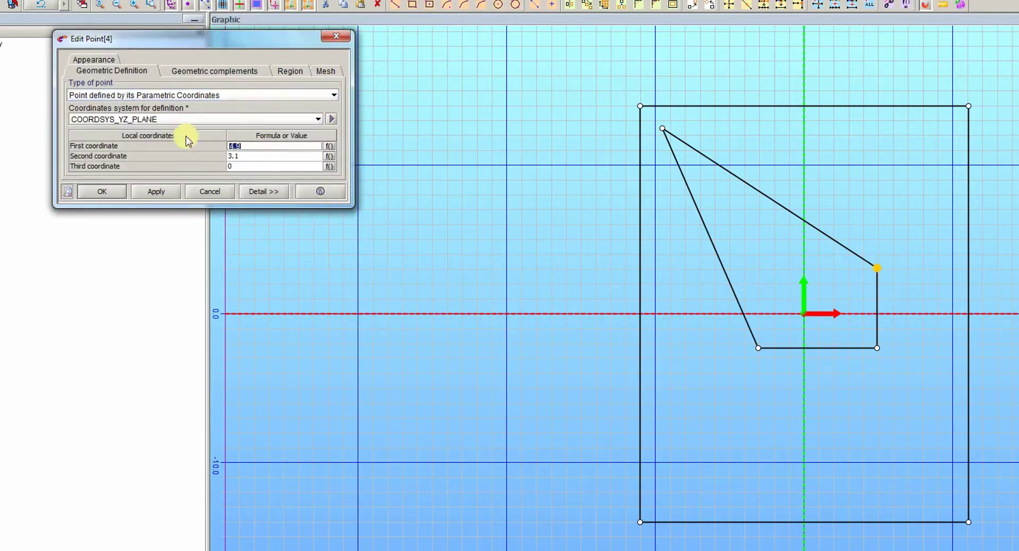
pyautogui.write('19.1/2')
pyautogui.press('Tab')
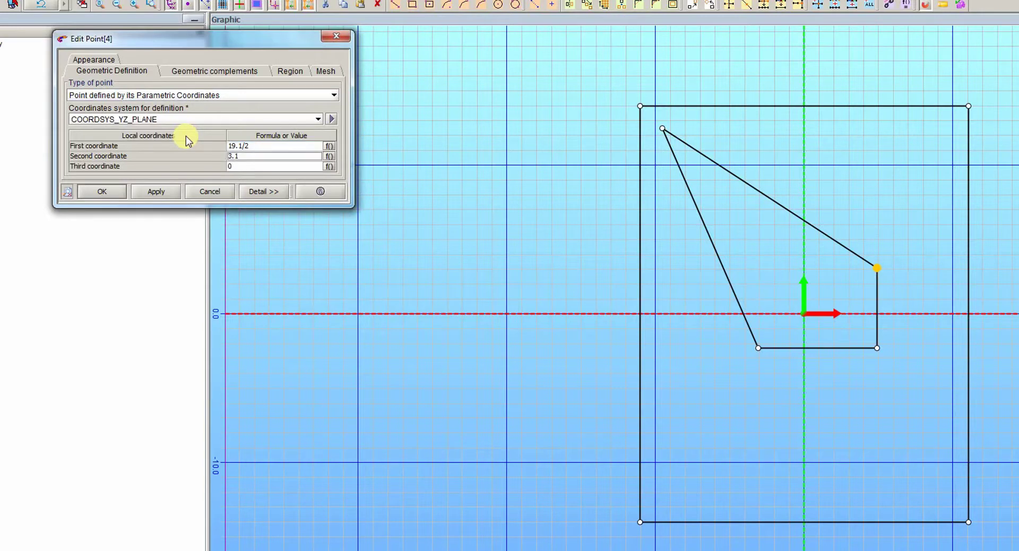
pyautogui.write('12.5')
pyautogui.press('Return')
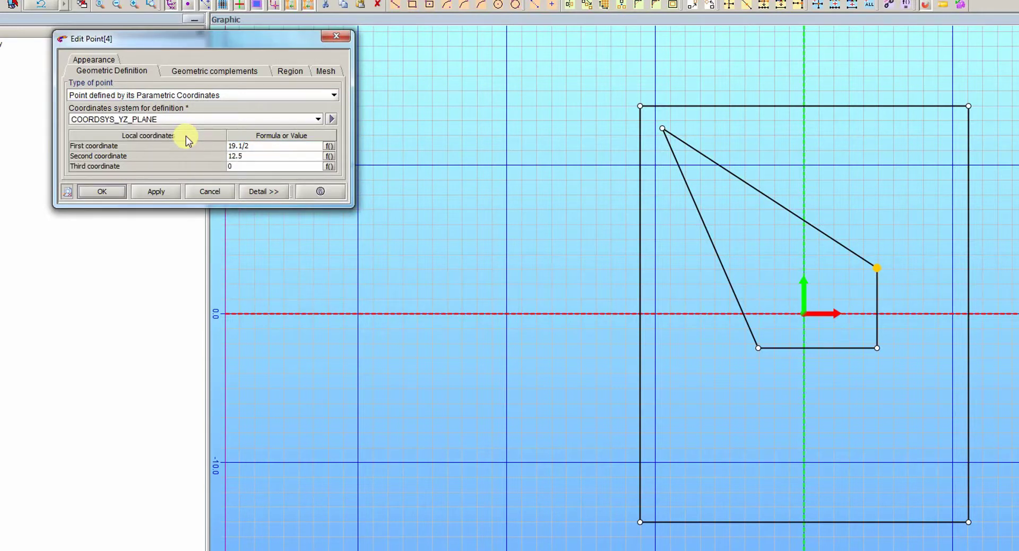
# Step: Move the inner bottom-left corner to (-19.1/2, -12.5)
pyautogui.doubleClick(758, 348)
pyautogui.click(258, 146)
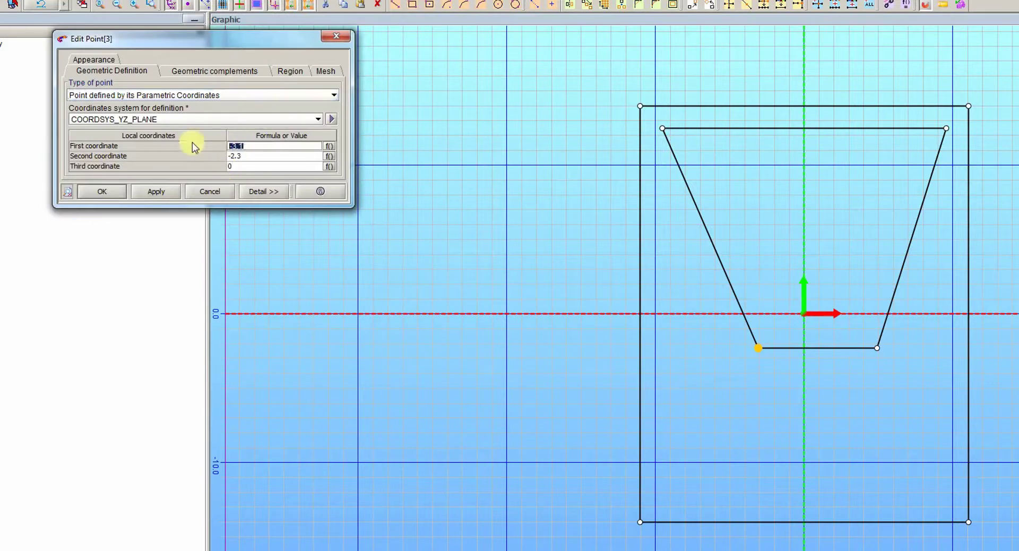
pyautogui.write('-19.1/2')
pyautogui.press('Tab')
pyautogui.write('-12.5')
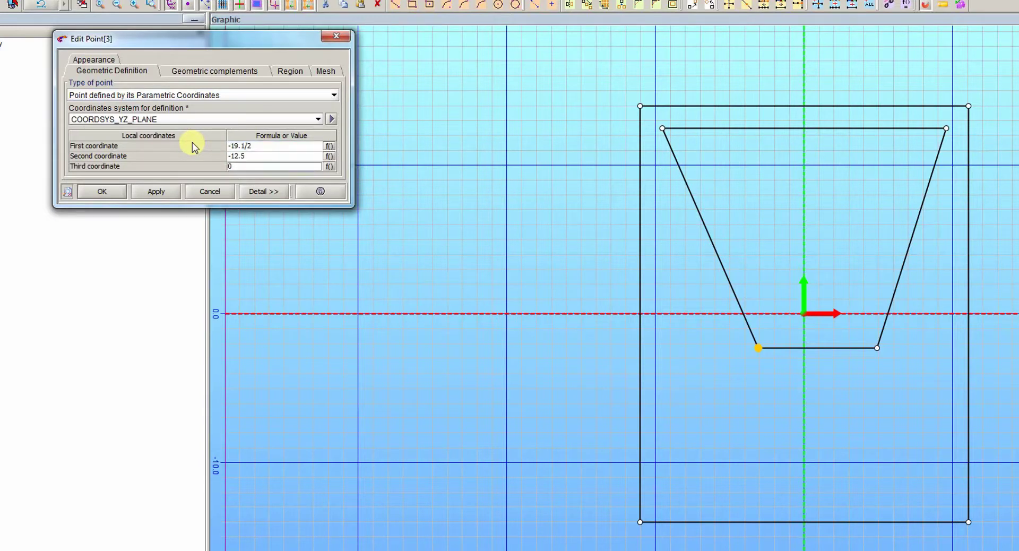
pyautogui.press('Return')
pyautogui.press('Return')
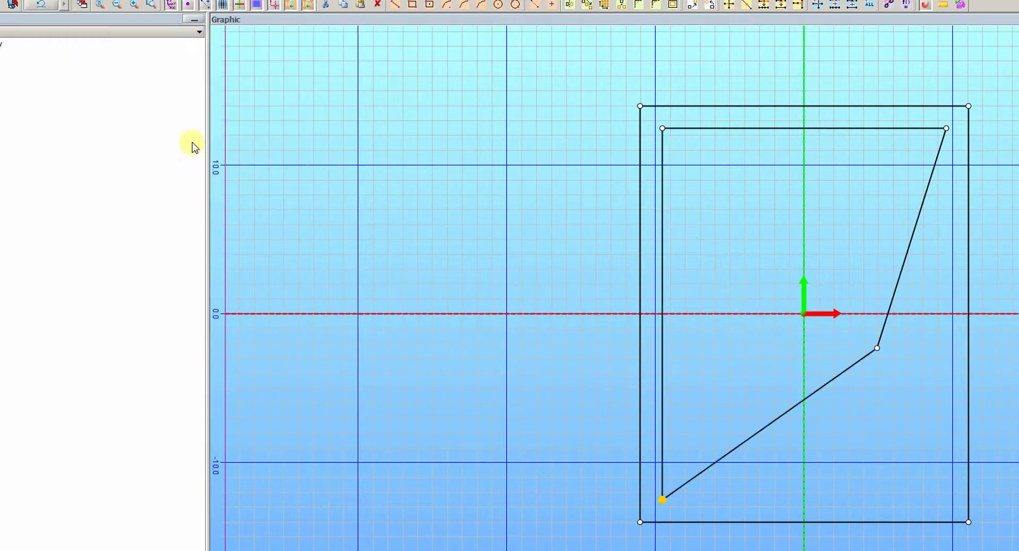
# Step: Move the inner bottom-right corner to (19.1/2, -12.5)
pyautogui.doubleClick(878, 354)
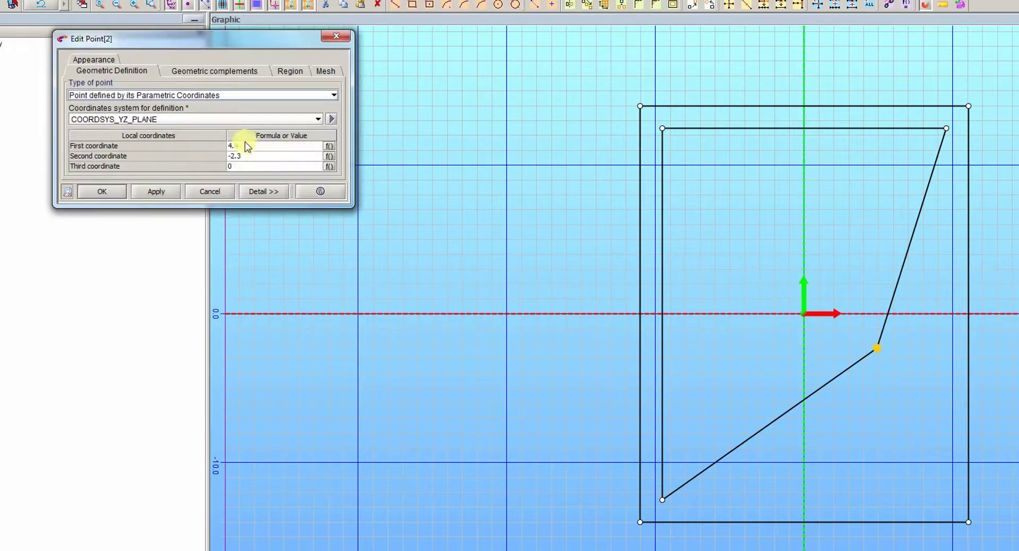
pyautogui.click(255, 146)
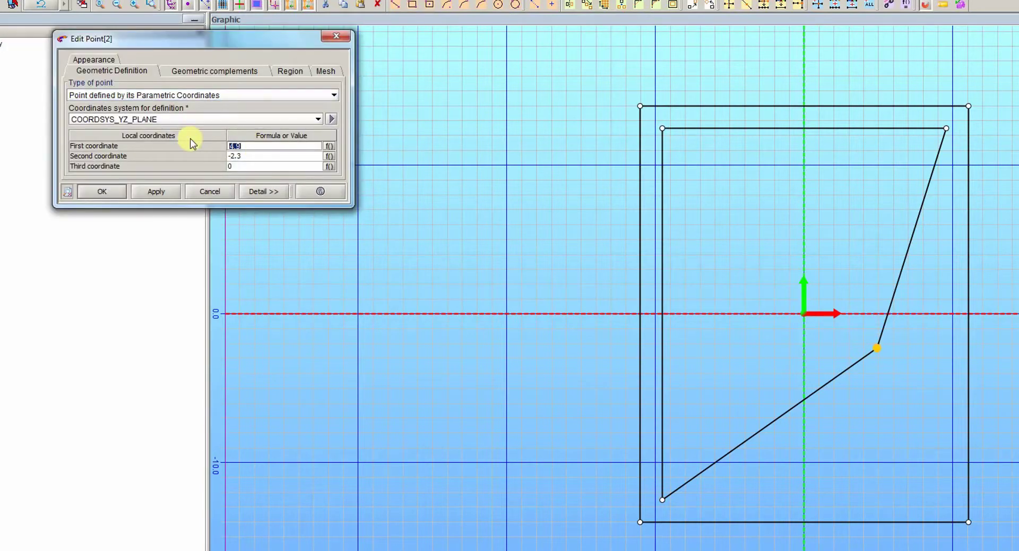
pyautogui.write('19.1/2')
pyautogui.press('Tab')
pyautogui.write('-12.5')
pyautogui.press('Tab')
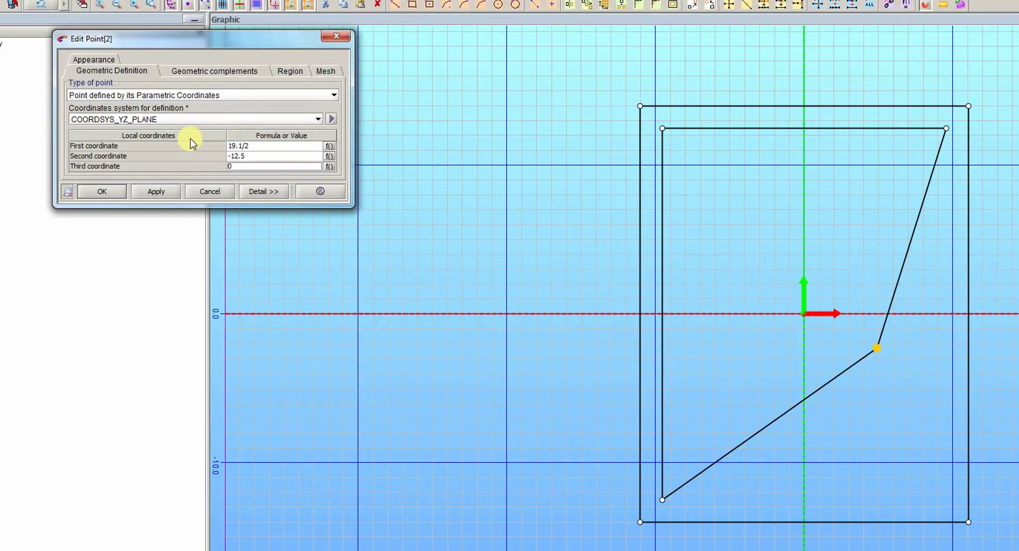
pyautogui.press('Return')
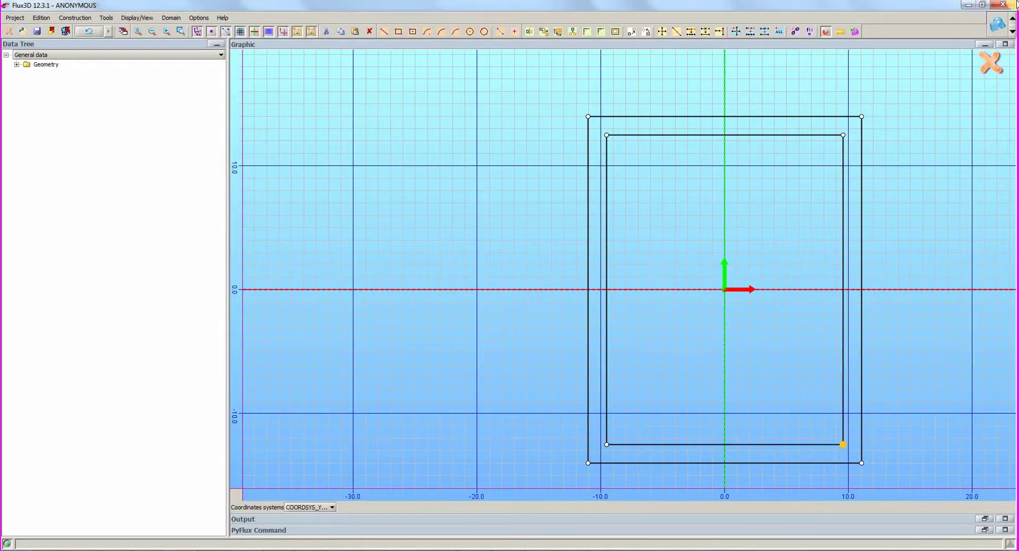
# Step: Close the sketch and extrude SKETCH_1's face 2 along 0,0,1, length 15, offset -15/2
pyautogui.click(990, 65)
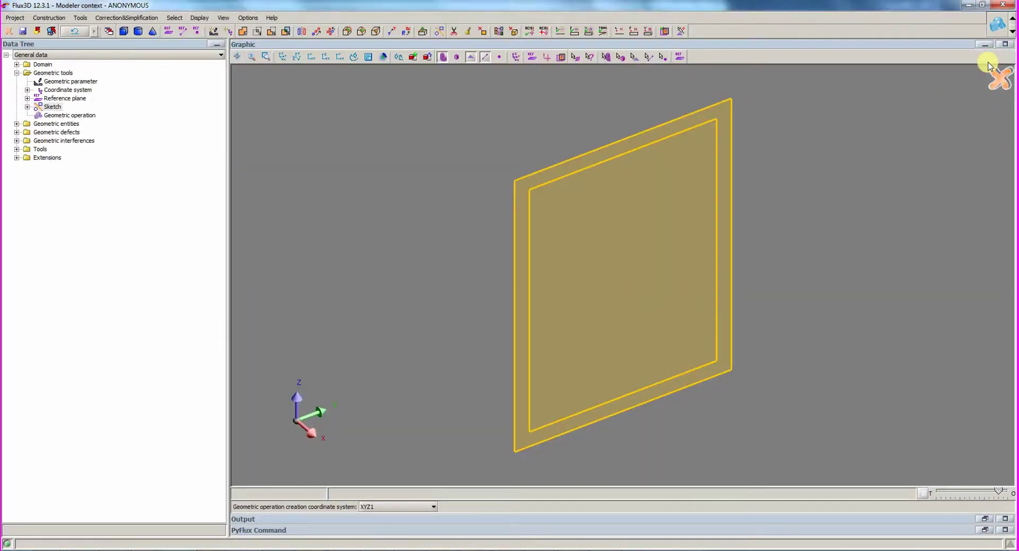
pyautogui.click(80, 18)
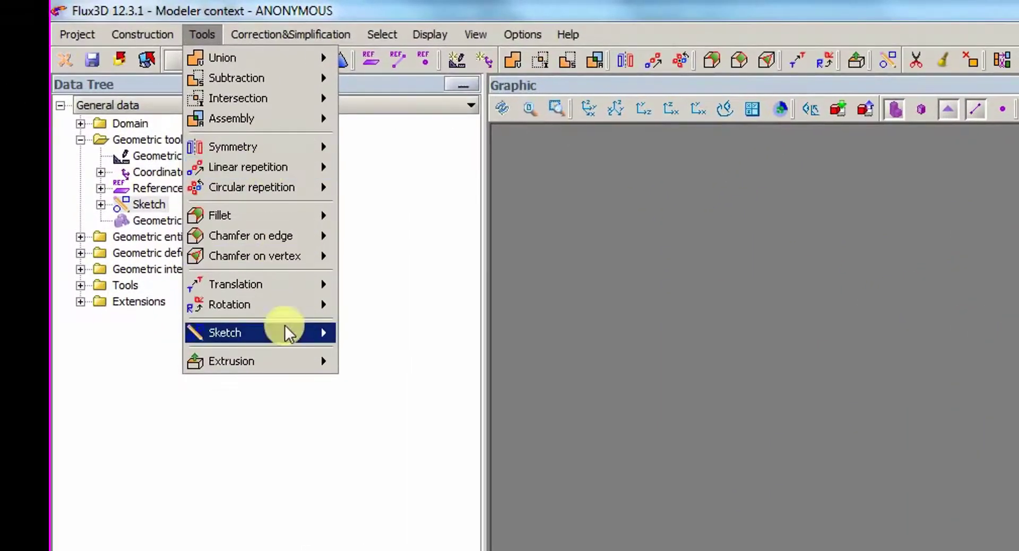
pyautogui.moveTo(305, 361)
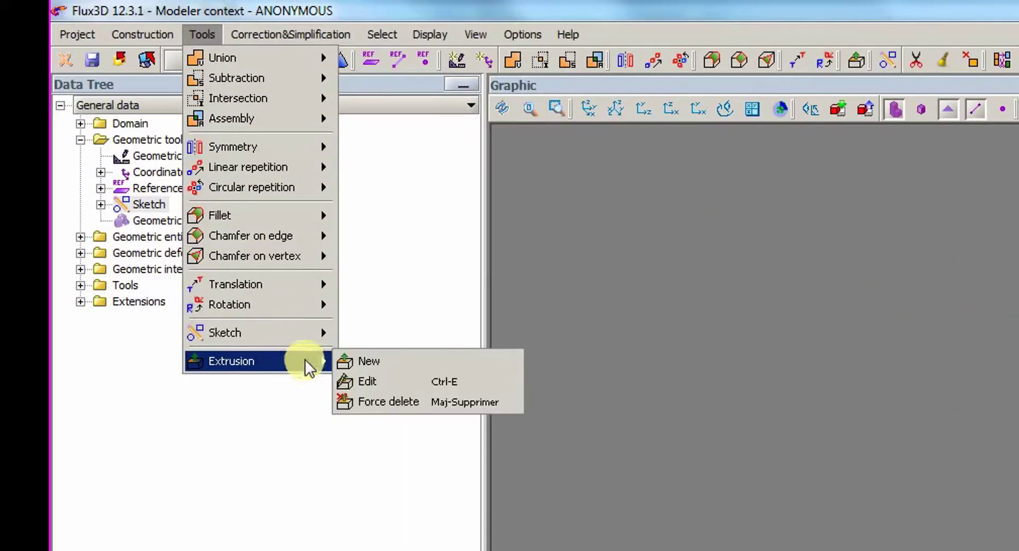
pyautogui.click(384, 361)
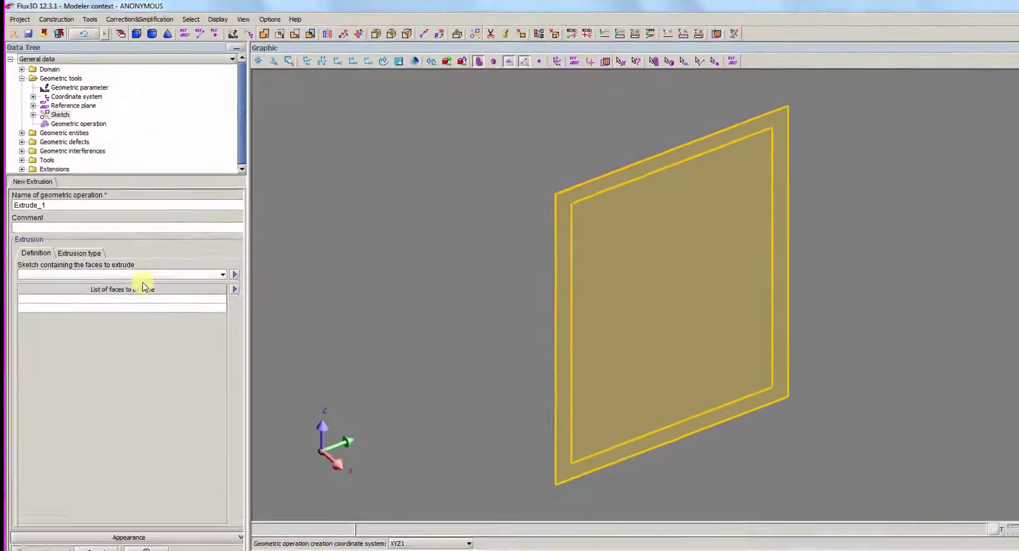
pyautogui.click(298, 490)
pyautogui.click(108, 275)
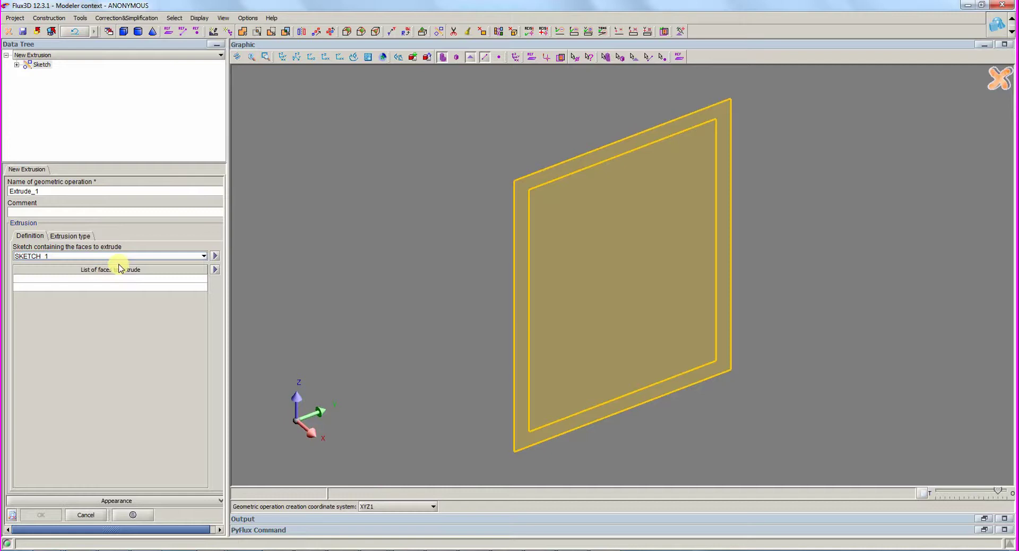
pyautogui.click(137, 279)
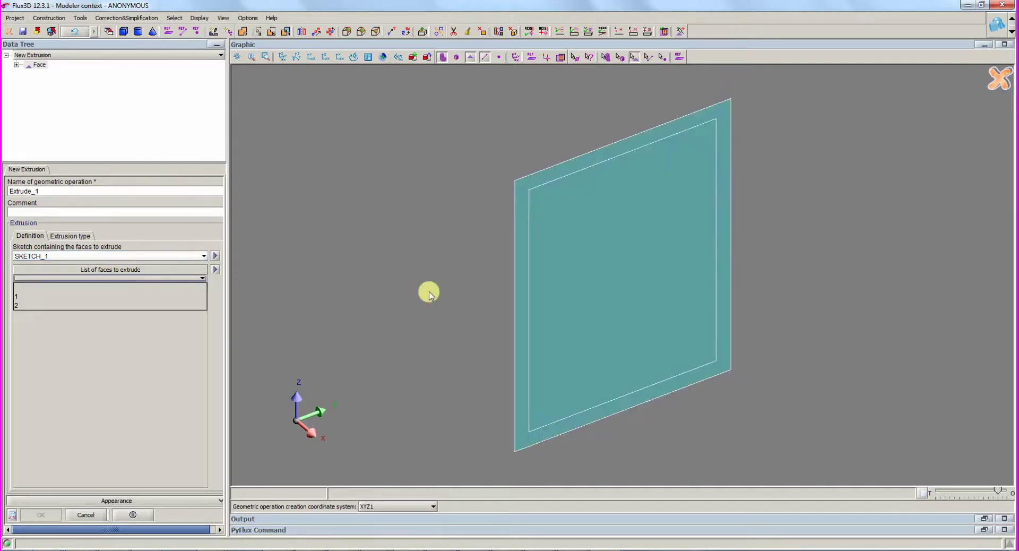
pyautogui.click(514, 285)
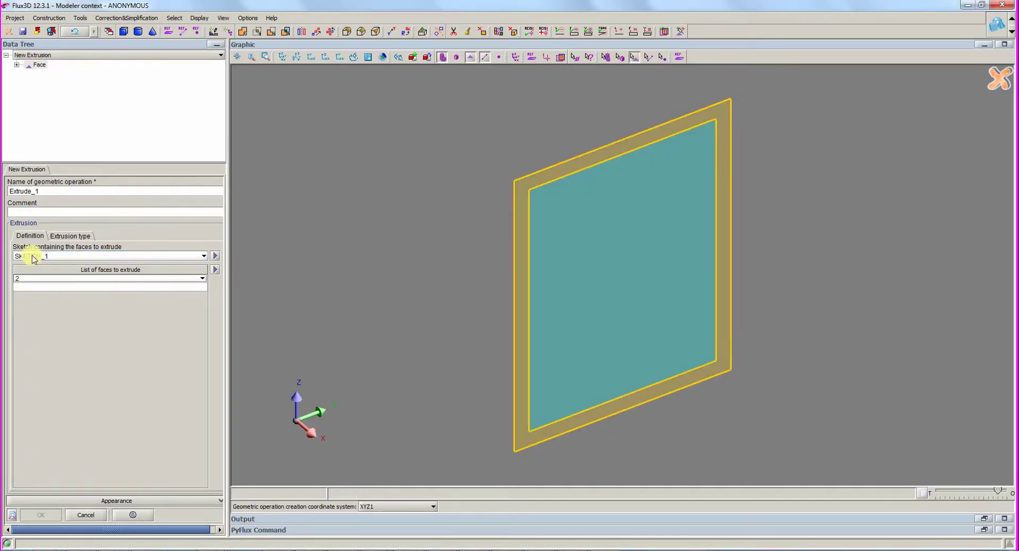
pyautogui.click(68, 236)
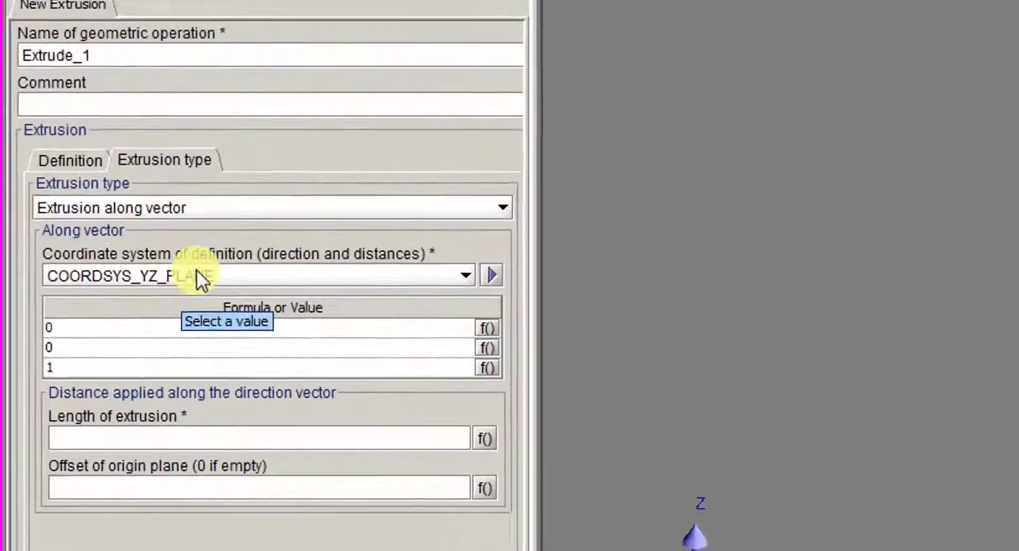
pyautogui.click(91, 440)
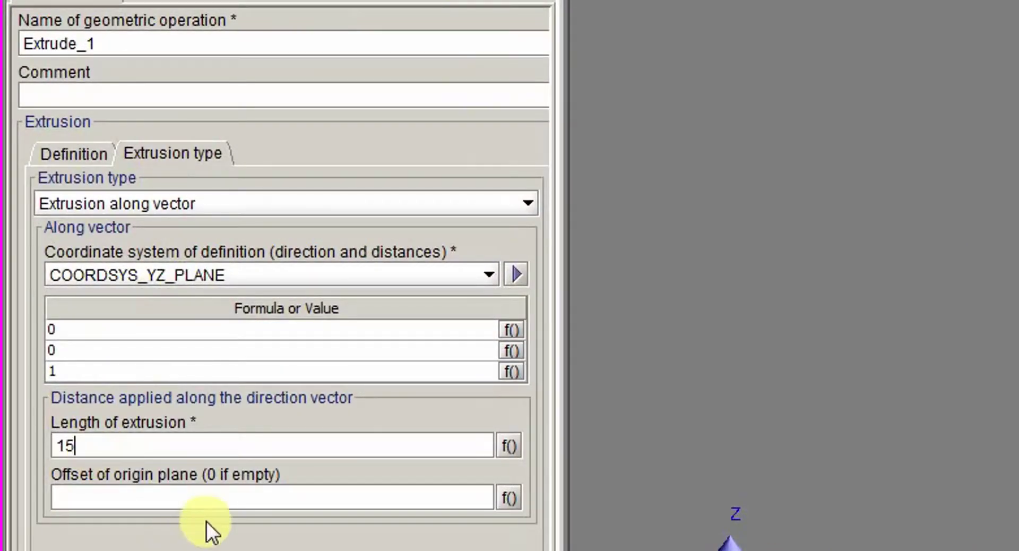
pyautogui.click(221, 504)
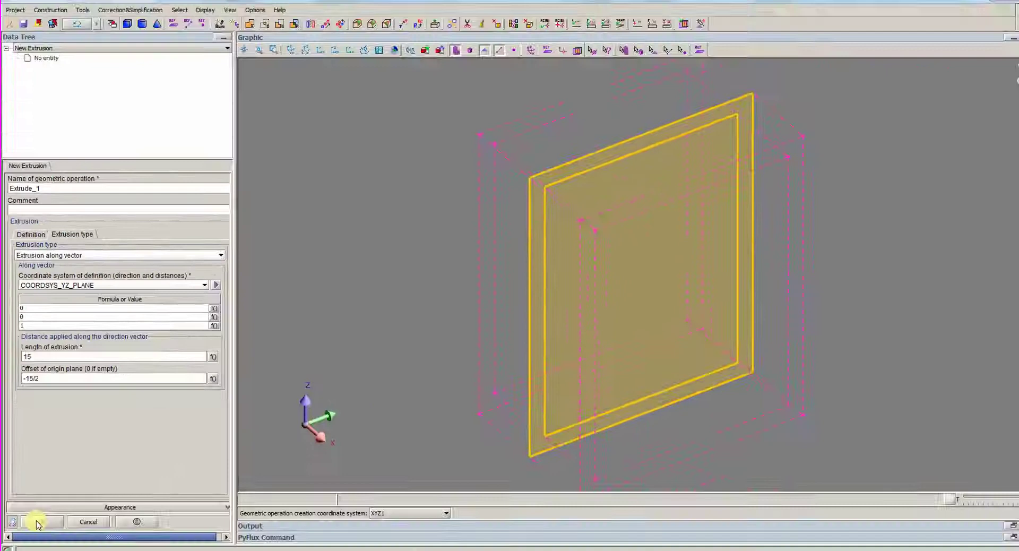
pyautogui.click(36, 514)
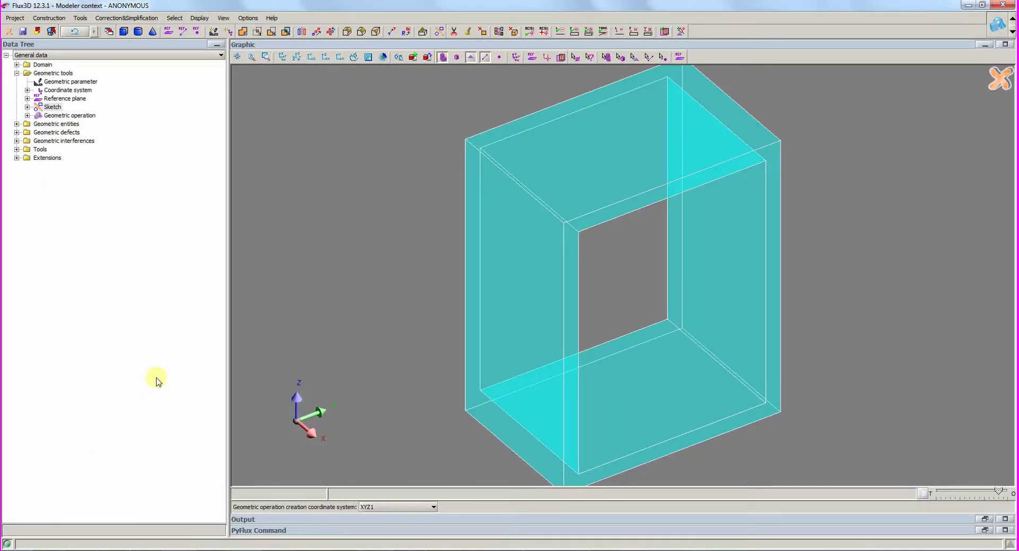
# Step: Switch to COORDSYS_ZX_PLANE and start a new cylinder centred at (0, 0, -11.05)
pyautogui.click(392, 506)
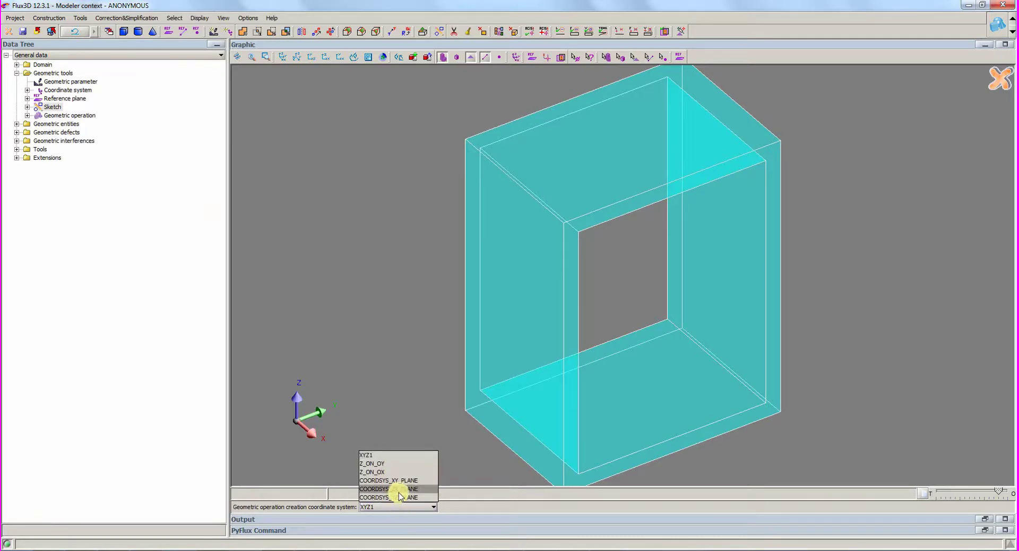
pyautogui.click(398, 490)
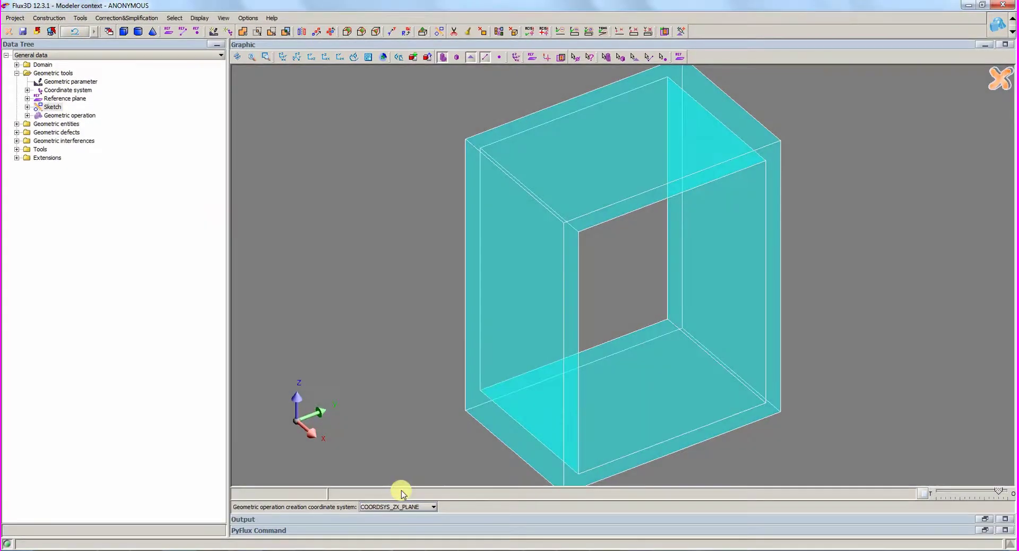
pyautogui.click(139, 33)
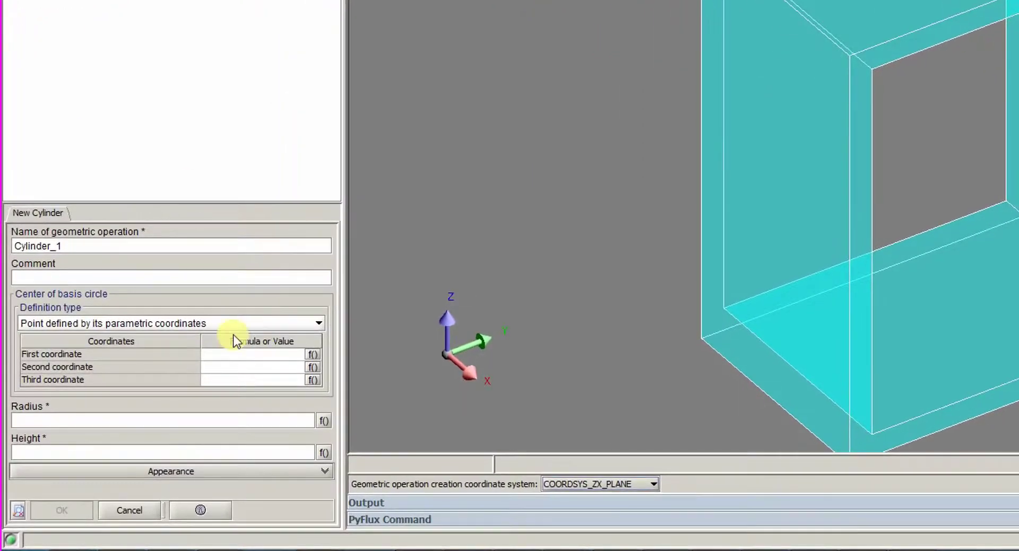
pyautogui.click(158, 417)
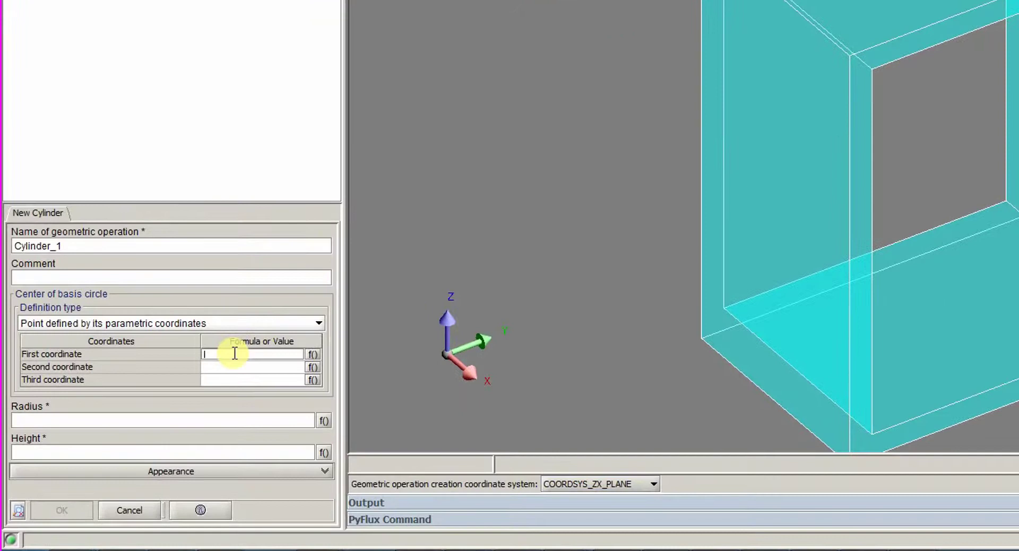
pyautogui.write('0')
pyautogui.press('Tab')
pyautogui.write('0')
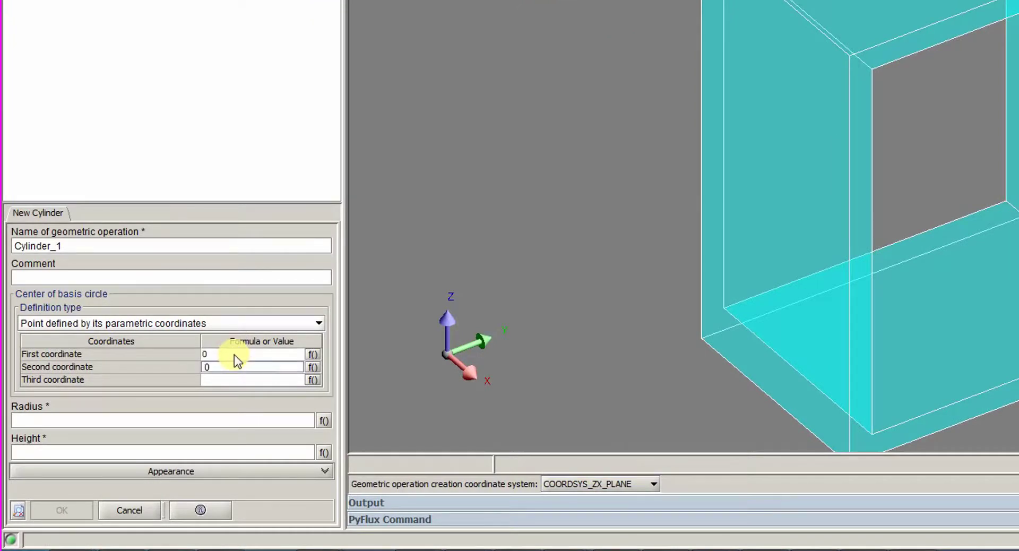
pyautogui.press('Tab')
pyautogui.write('-11.0')
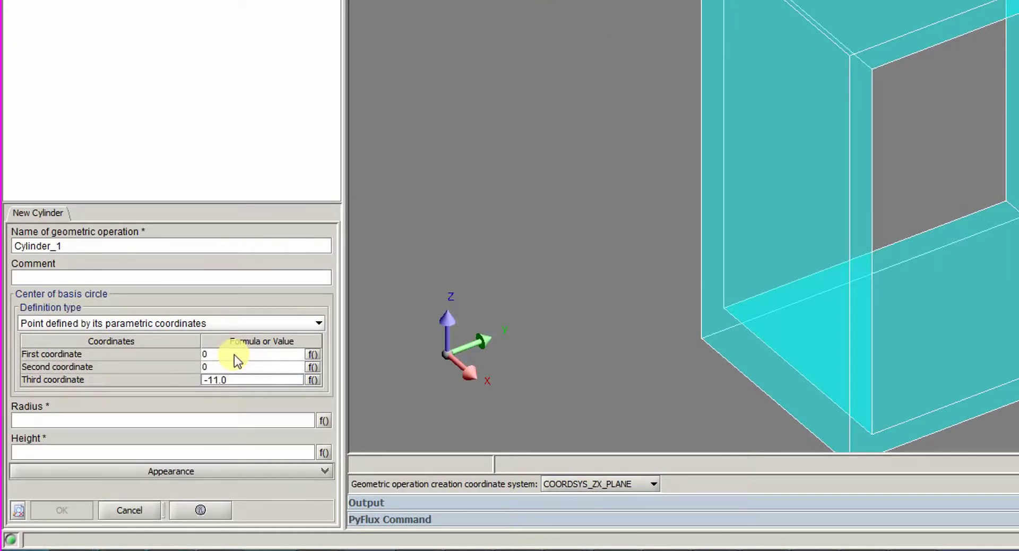
pyautogui.write('5')
pyautogui.press('Tab')
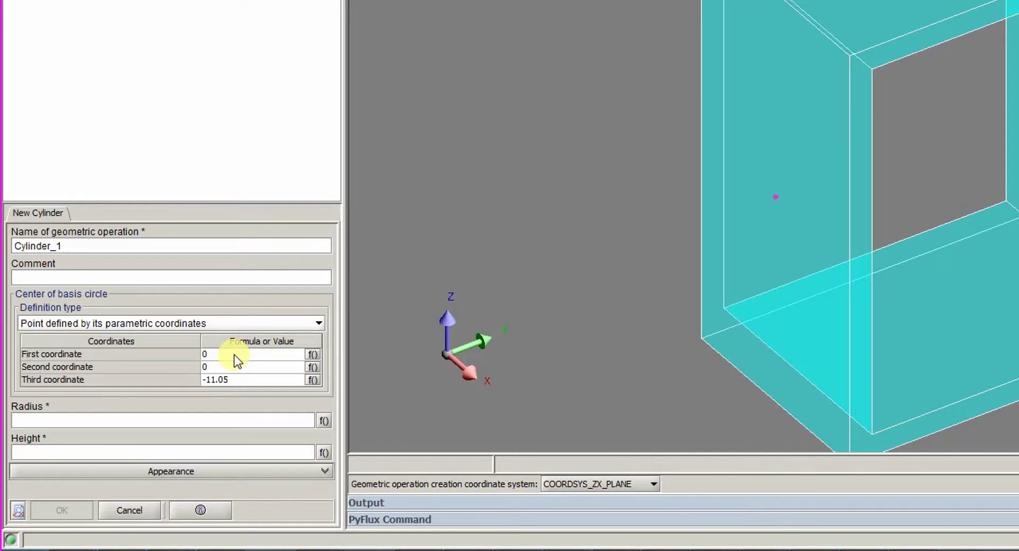
# Step: Give the cylinder radius 4.35 and height 9.7 and create it
pyautogui.write('4.35')
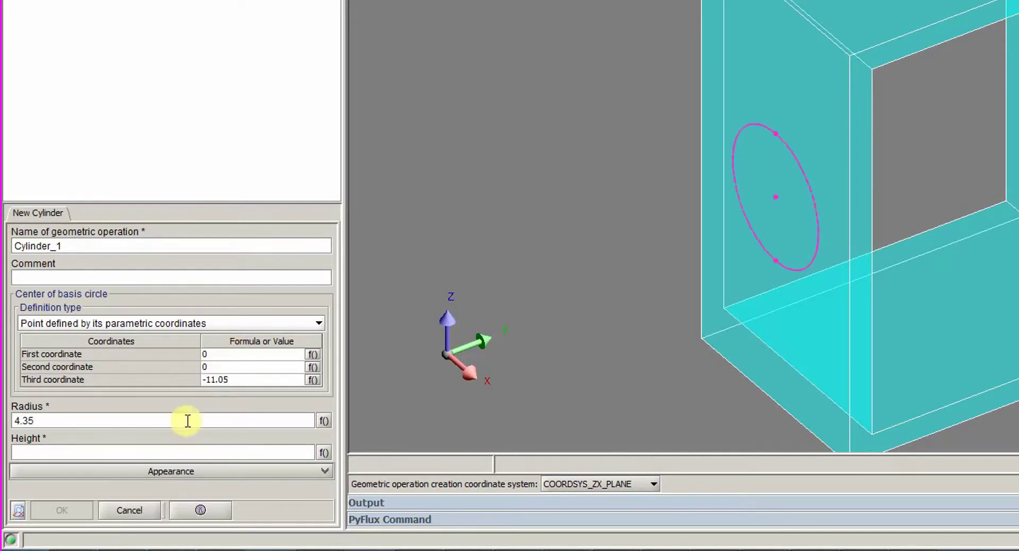
pyautogui.click(178, 453)
pyautogui.write('9.7')
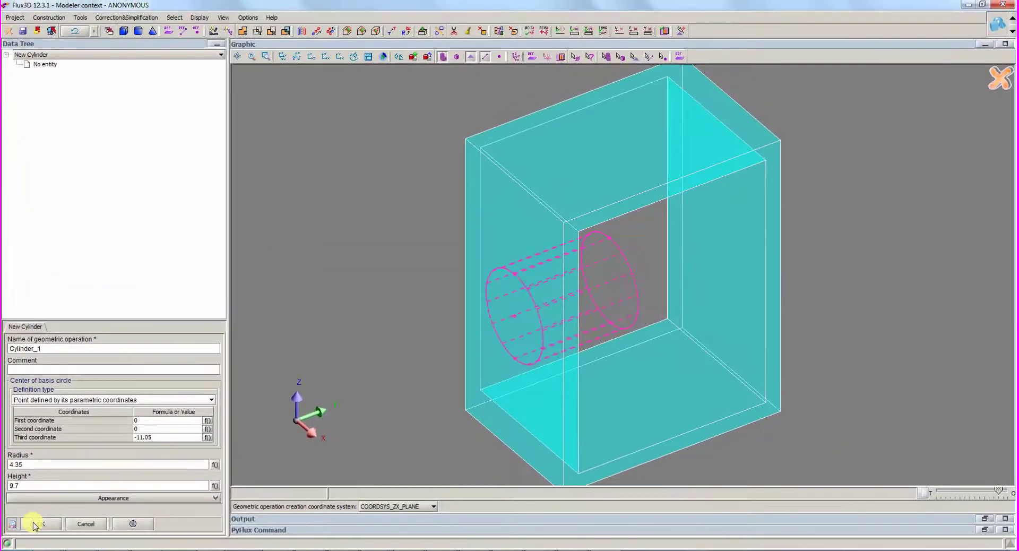
pyautogui.click(34, 525)
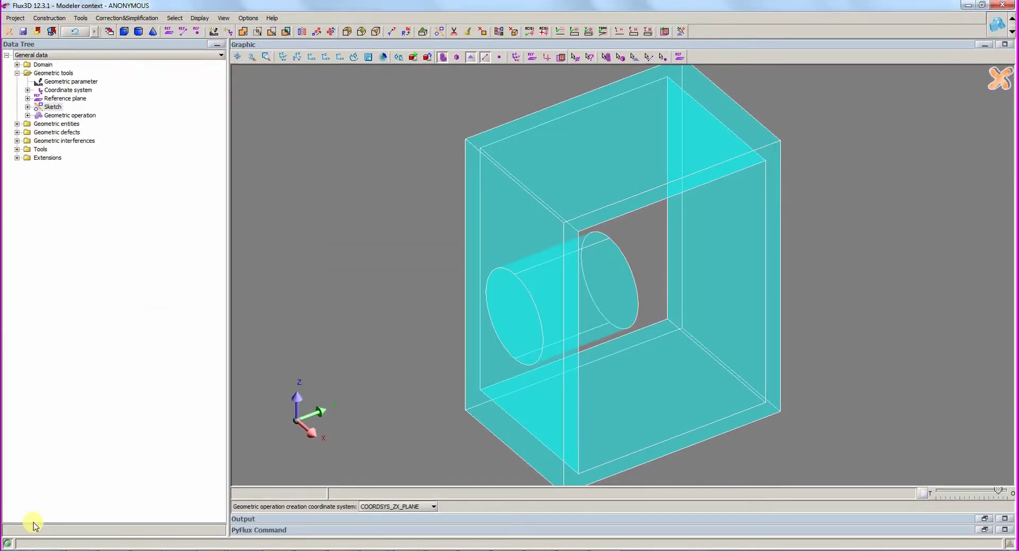
# Step: Create Cylinder_2 centred at (0, 0, -11.05) with radius 5.65 and height 9.7
pyautogui.click(138, 31)
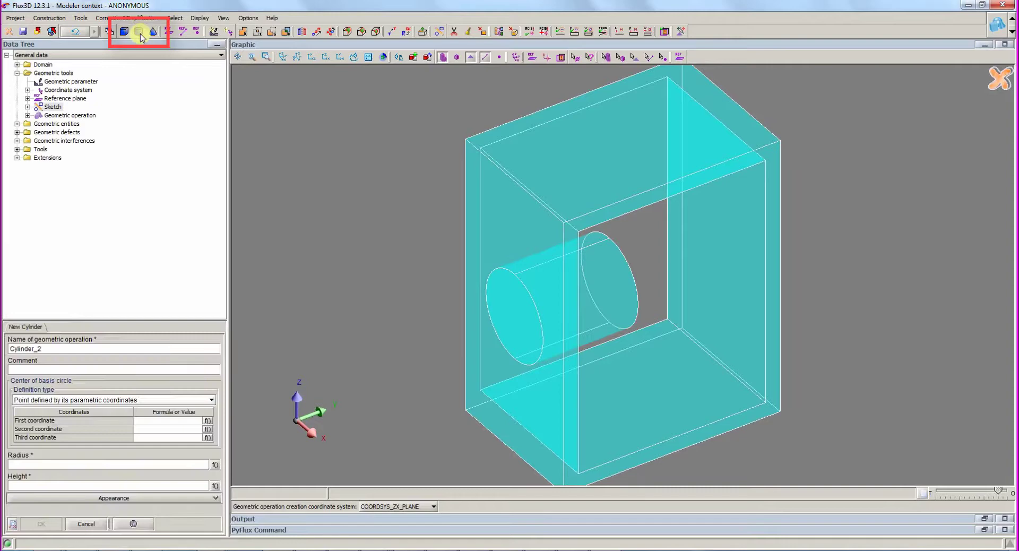
pyautogui.click(160, 421)
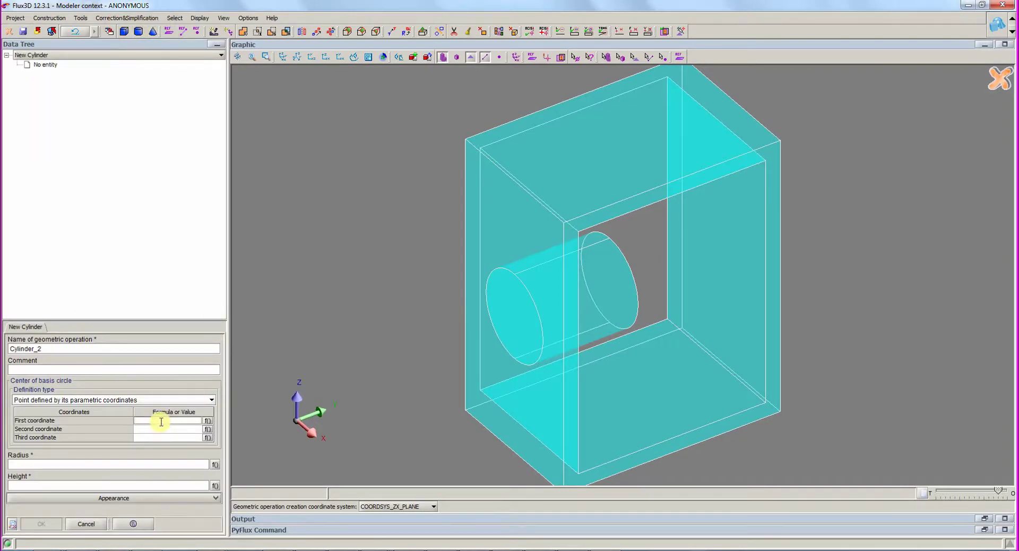
pyautogui.write('0')
pyautogui.press('Tab')
pyautogui.write('0')
pyautogui.press('Tab')
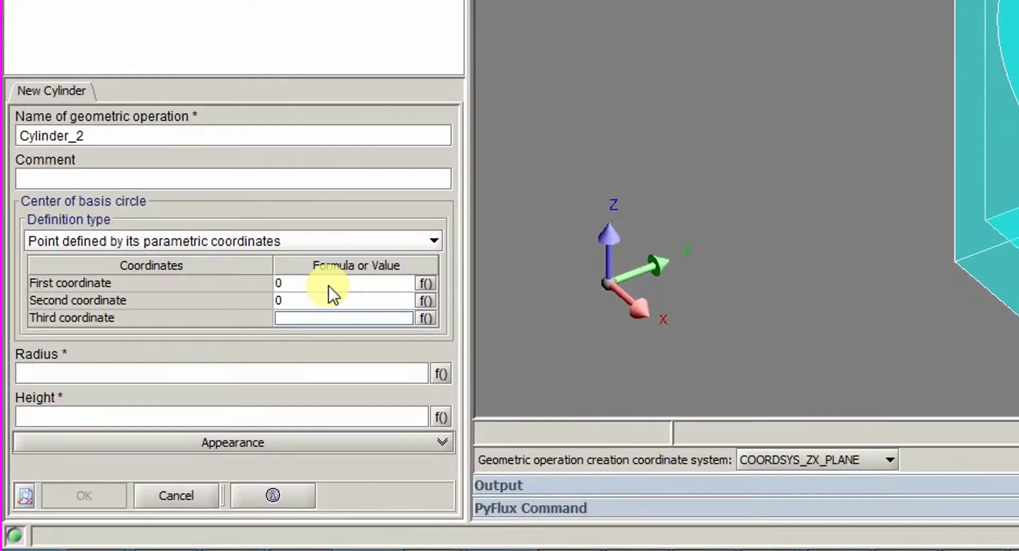
pyautogui.write('-11.05')
pyautogui.press('Tab')
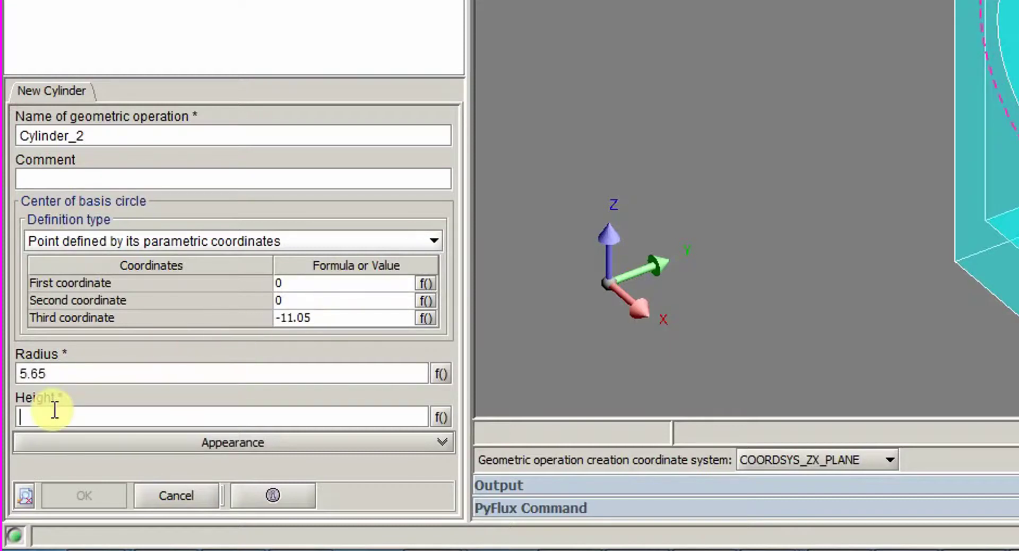
pyautogui.write('9.7')
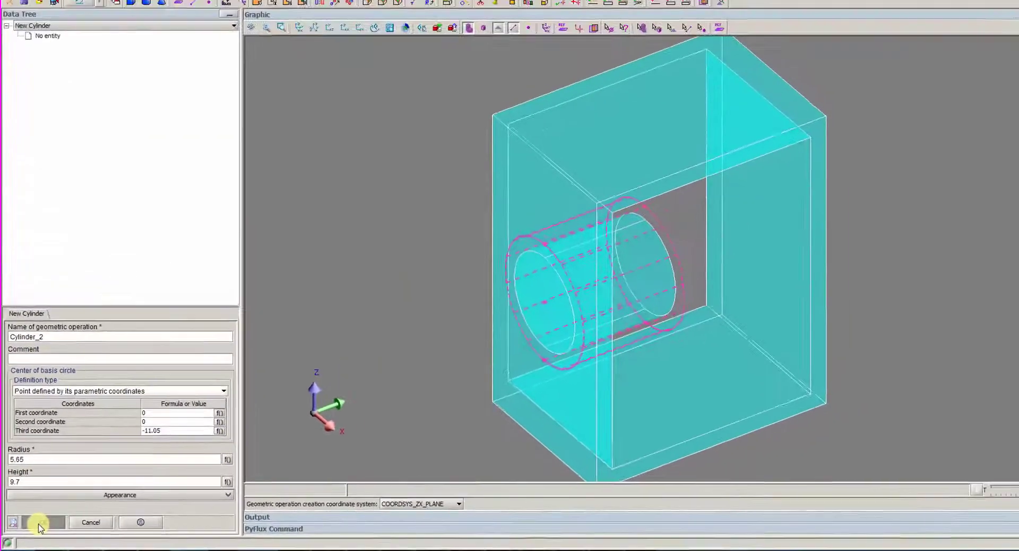
pyautogui.click(71, 504)
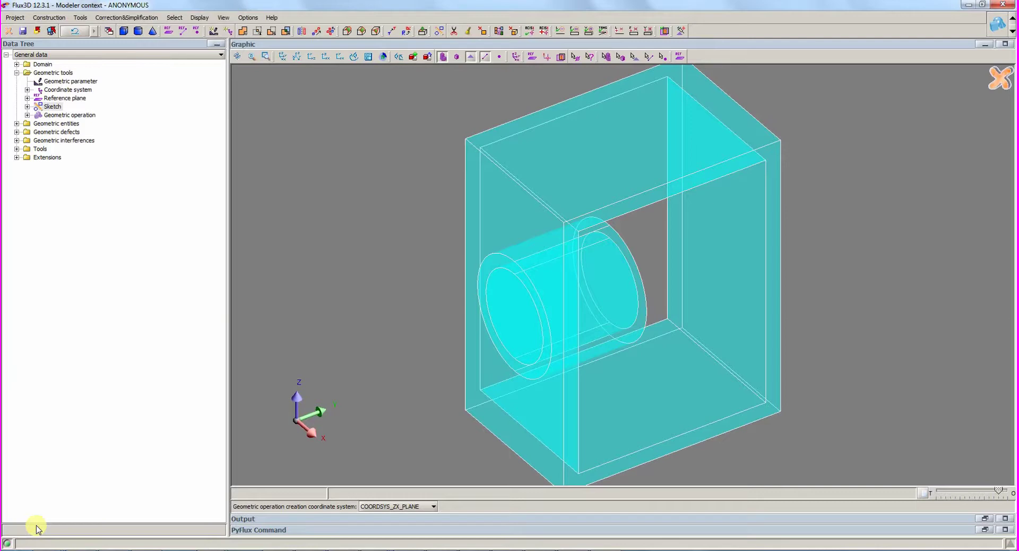
pyautogui.click(123, 18)
# Step: Create Symmetry_1 mirroring OBJ_CYLINDER_1 and OBJ_CYLINDER_2 about reference plane ZX_PLANE
pyautogui.moveTo(78, 19)
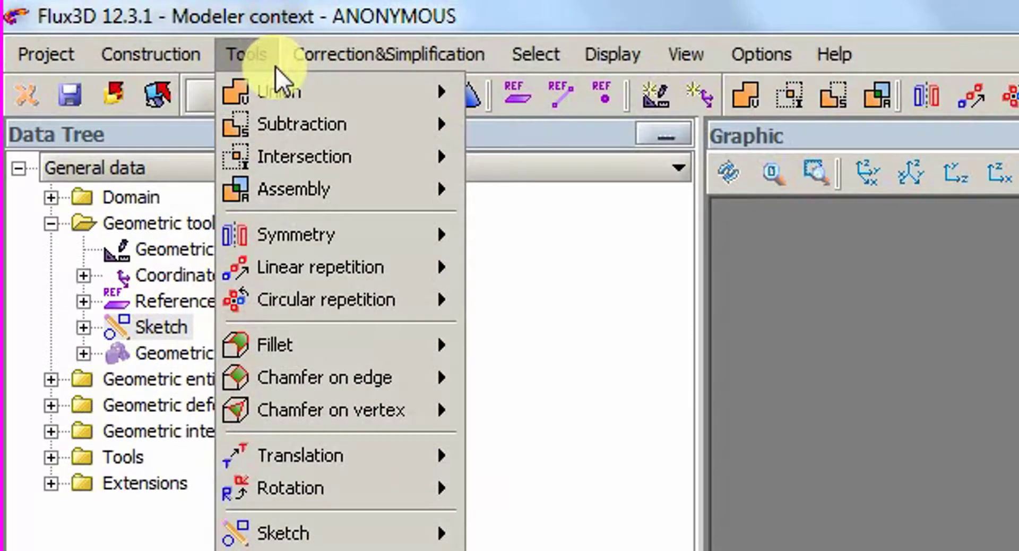
pyautogui.moveTo(393, 233)
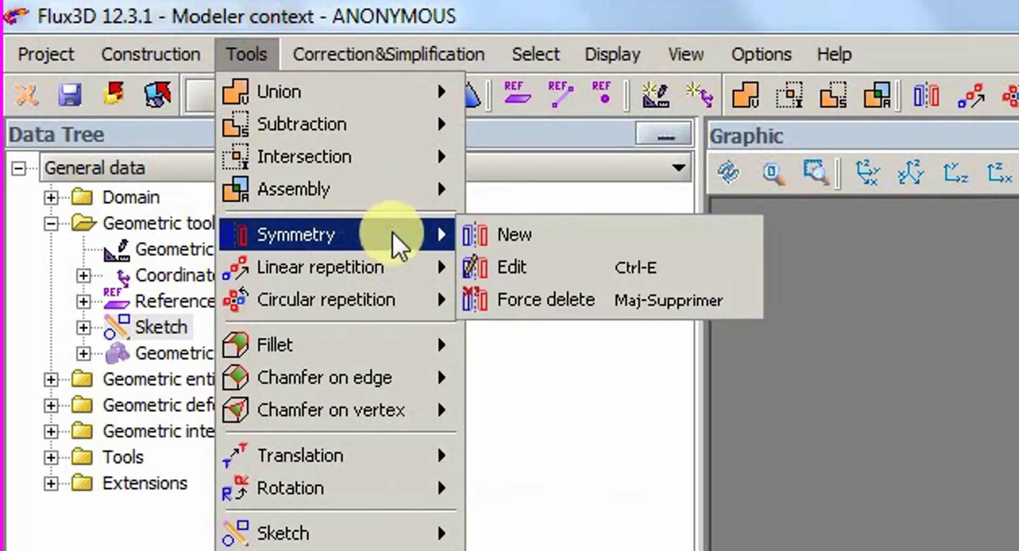
pyautogui.click(587, 241)
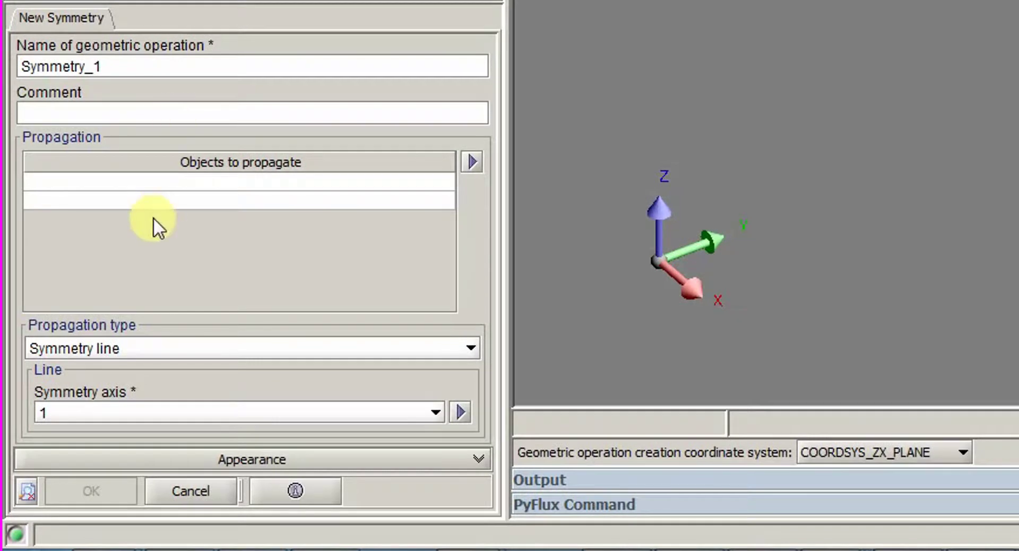
pyautogui.click(189, 182)
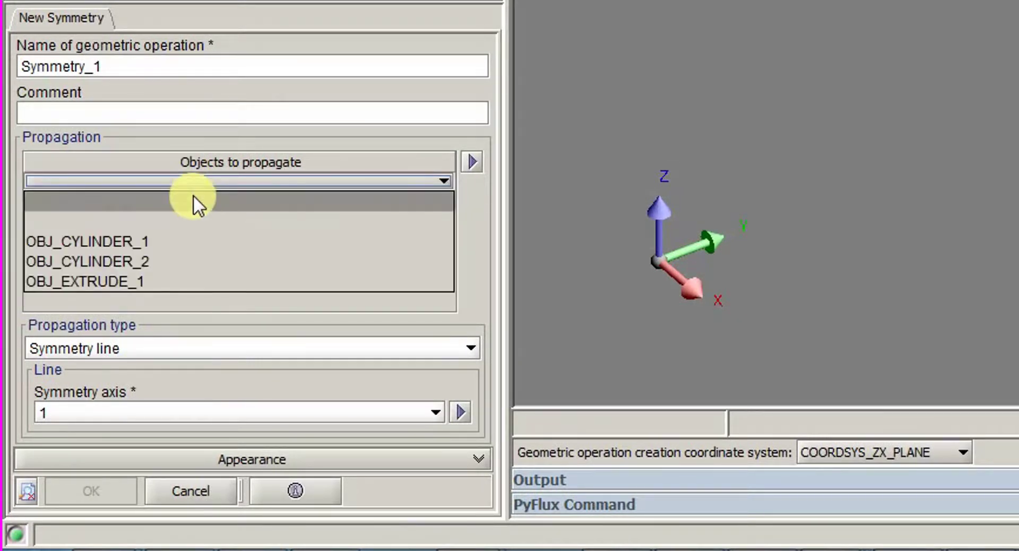
pyautogui.click(199, 240)
pyautogui.click(192, 201)
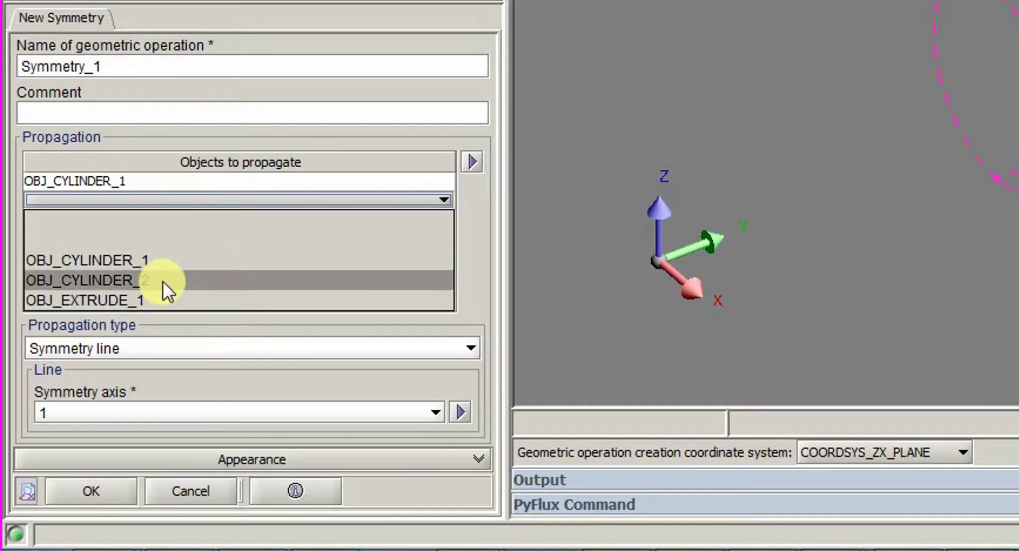
pyautogui.click(163, 280)
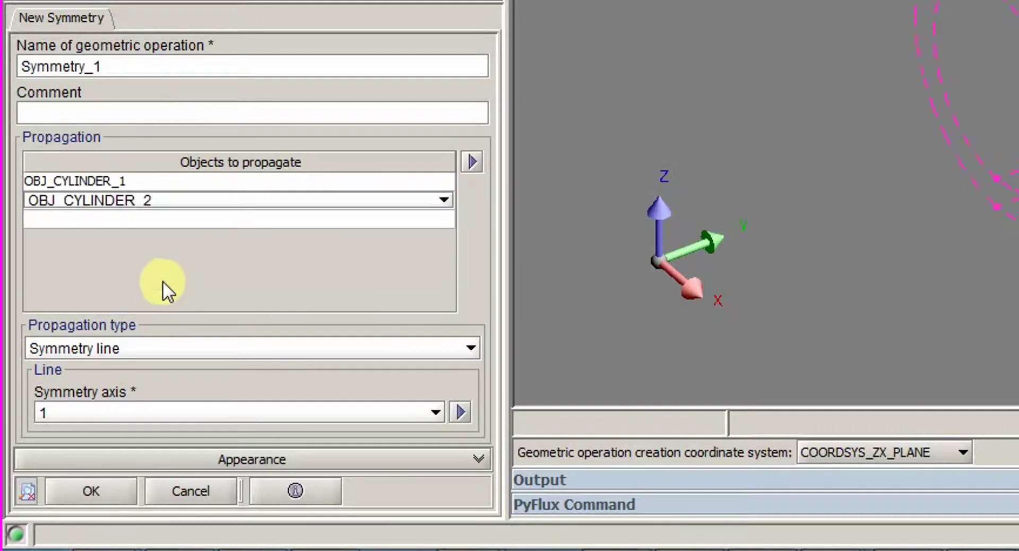
pyautogui.click(109, 345)
pyautogui.click(127, 423)
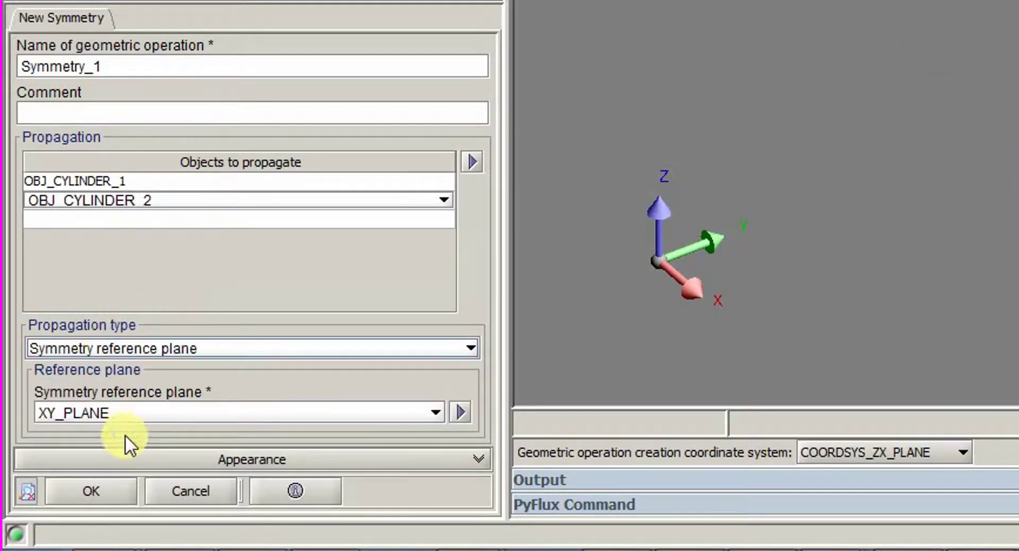
pyautogui.click(136, 409)
pyautogui.click(116, 476)
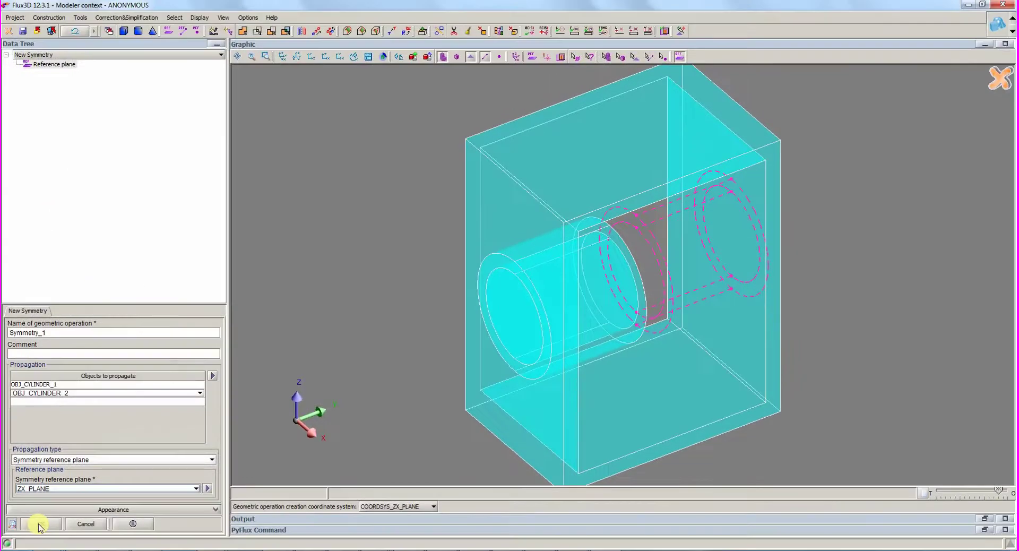
pyautogui.click(40, 524)
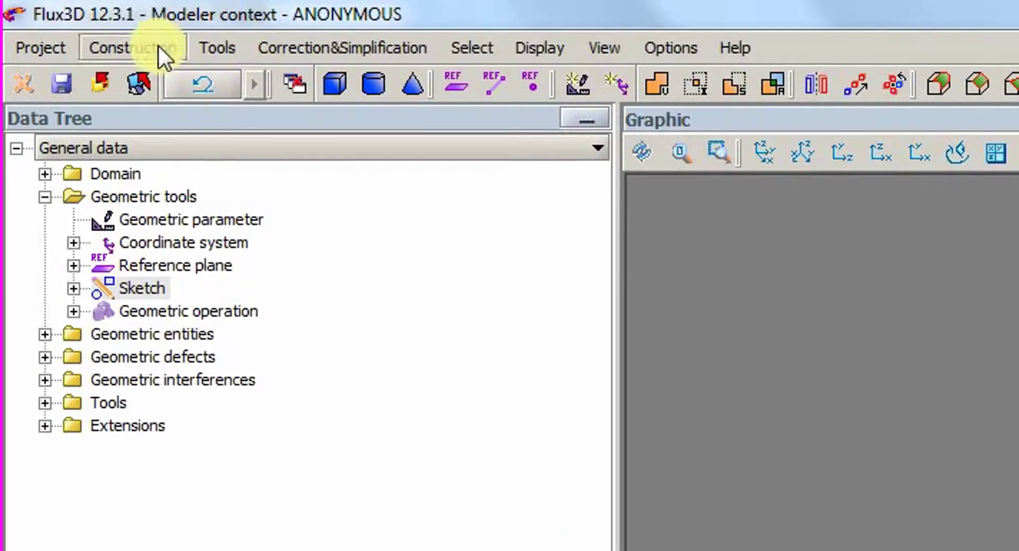
# Step: Create Union_1 with master OBJ_EXTRUDE_1 plus OBJ_CYLINDER_2 and OBJ_SYMMETRY_1_2
pyautogui.click(80, 18)
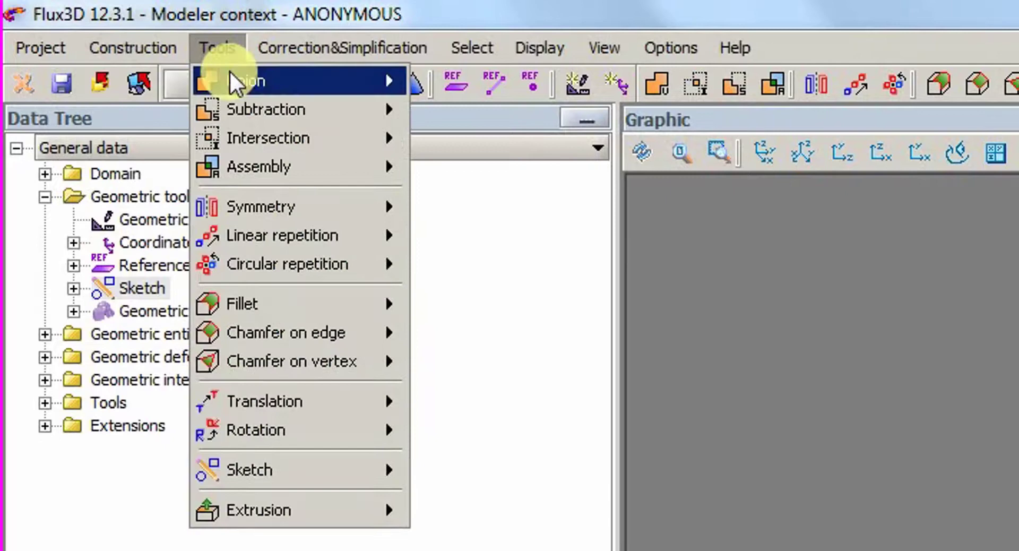
pyautogui.moveTo(232, 79)
pyautogui.click(467, 75)
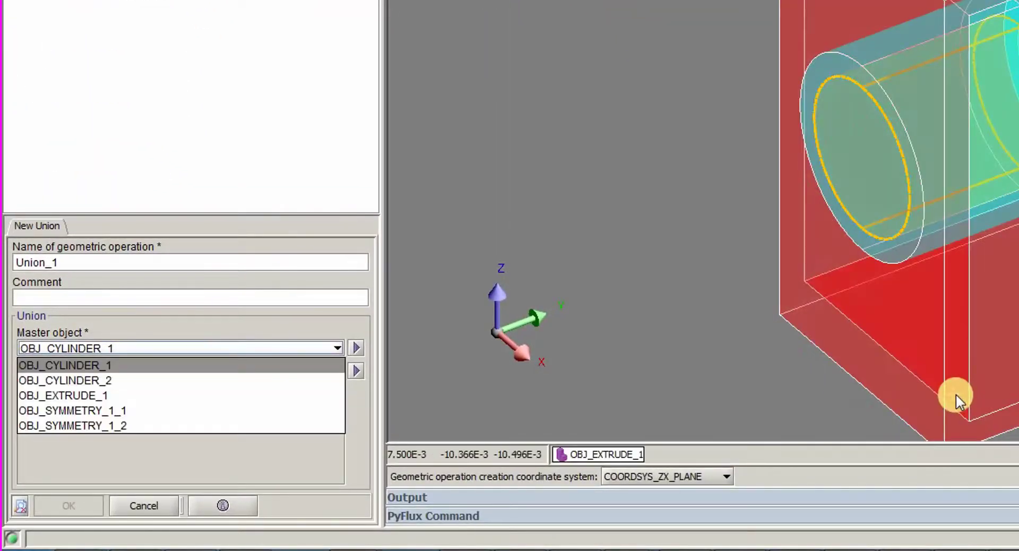
pyautogui.click(958, 393)
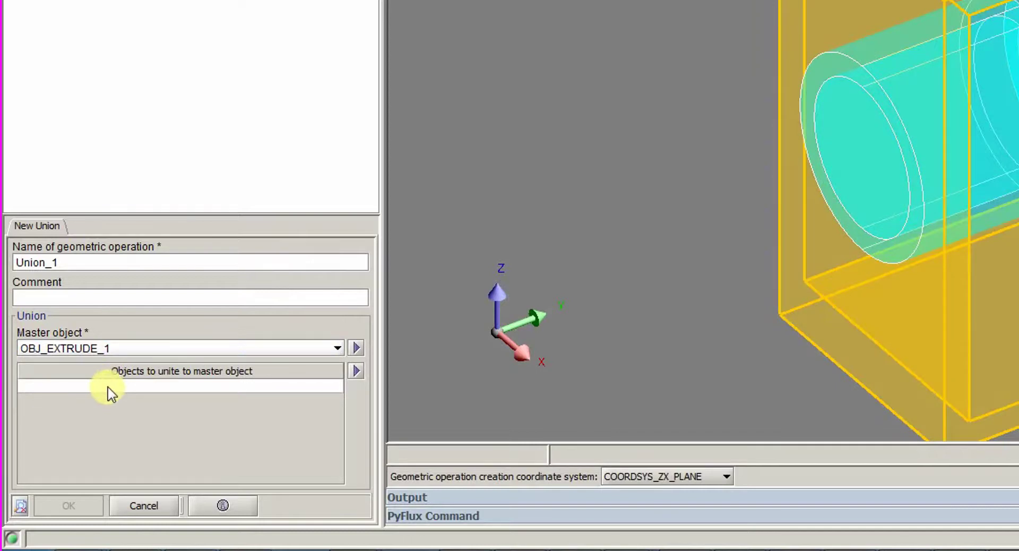
pyautogui.click(107, 391)
pyautogui.click(125, 431)
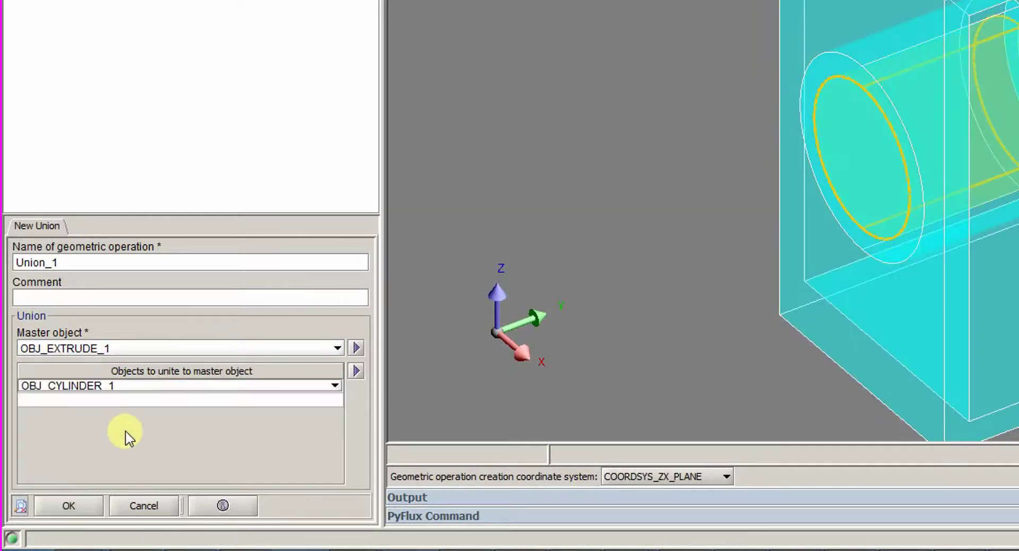
pyautogui.click(124, 391)
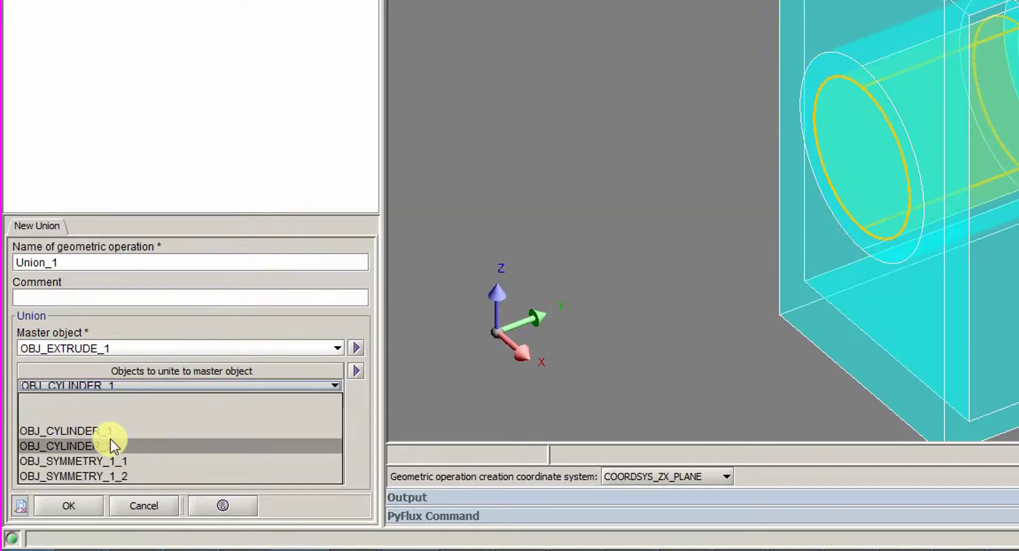
pyautogui.click(111, 438)
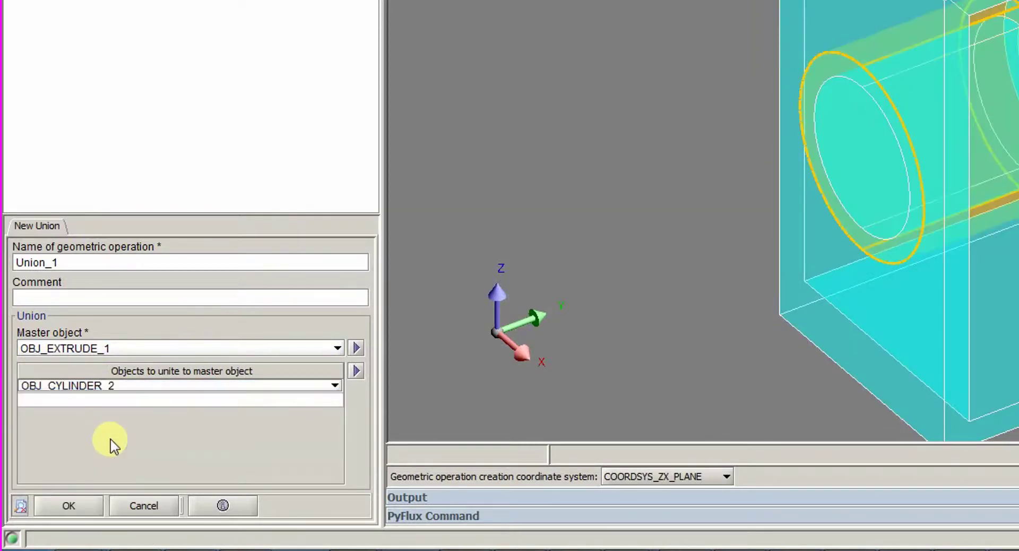
pyautogui.click(141, 402)
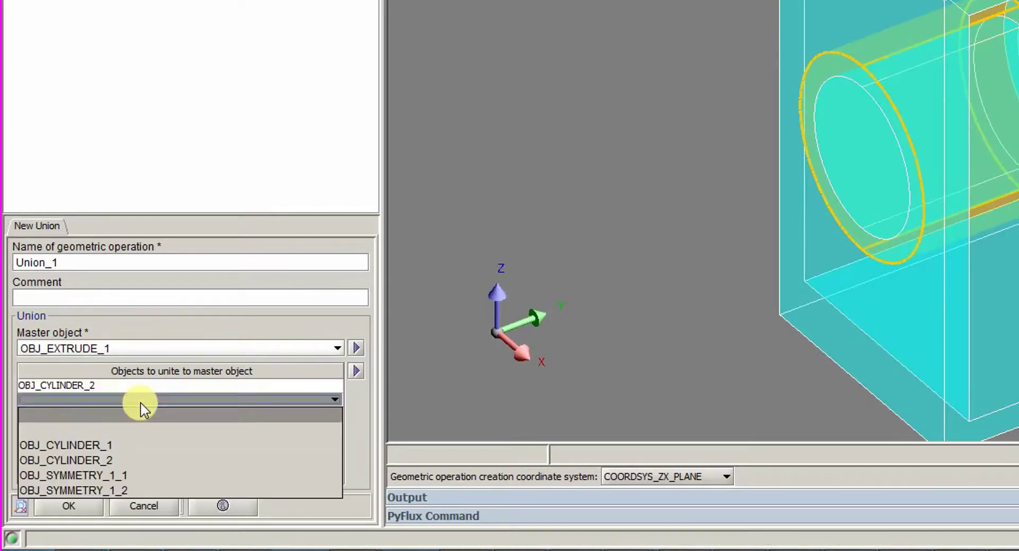
pyautogui.click(135, 491)
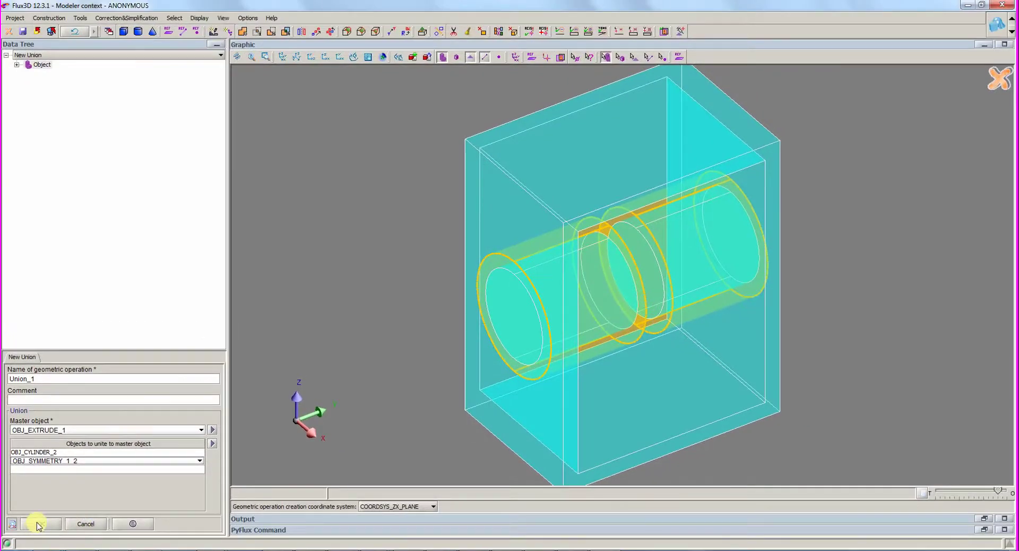
pyautogui.click(39, 524)
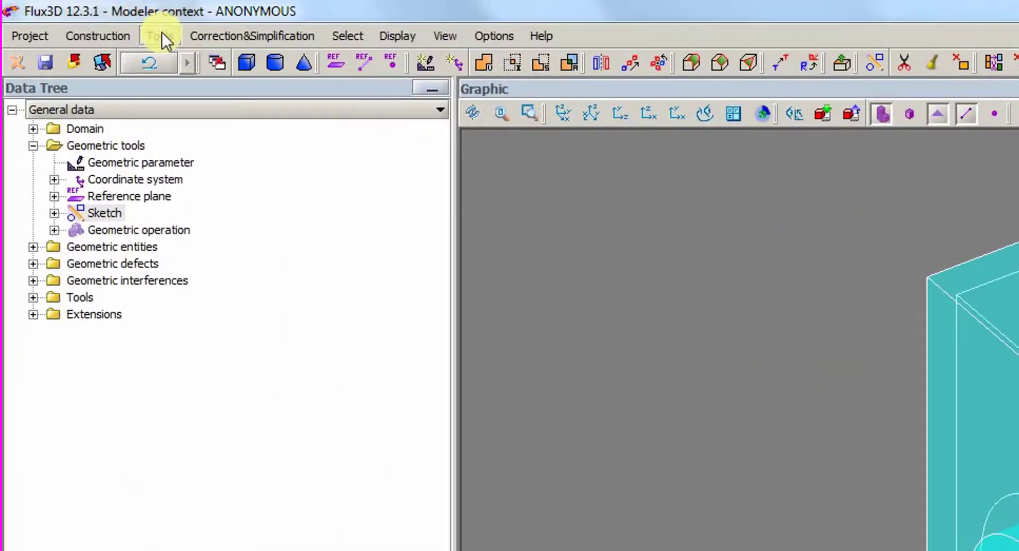
# Step: Subtract OBJ_CYLINDER_1 and OBJ_SYMMETRY_1_1 from the master object OBJ_EXTRUDE_1
pyautogui.click(161, 35)
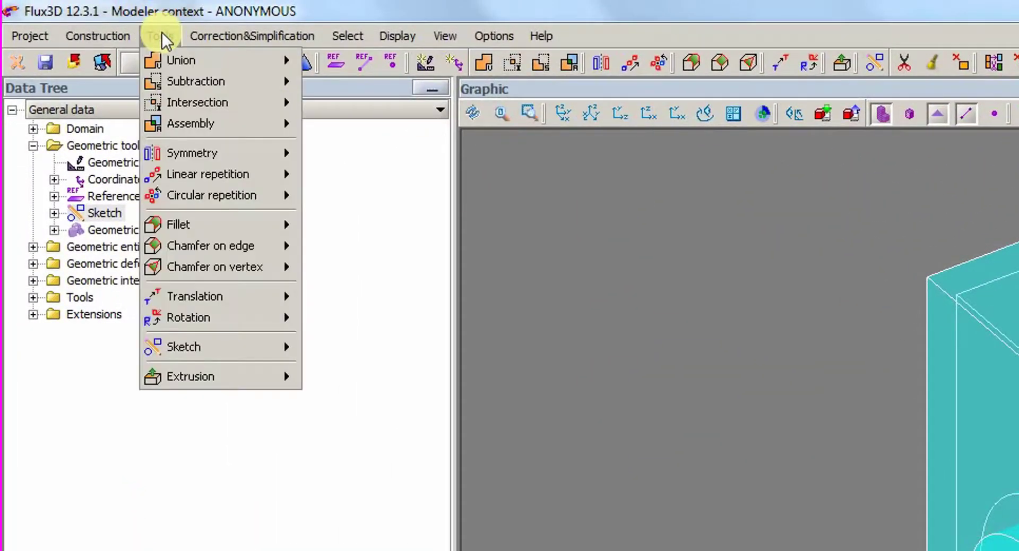
pyautogui.moveTo(206, 80)
pyautogui.click(351, 82)
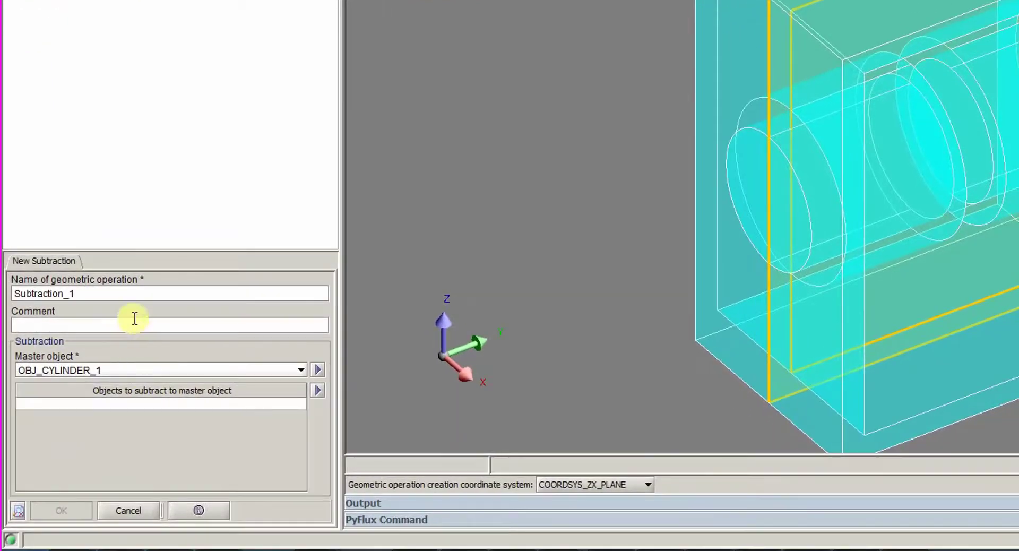
pyautogui.click(85, 369)
pyautogui.click(81, 403)
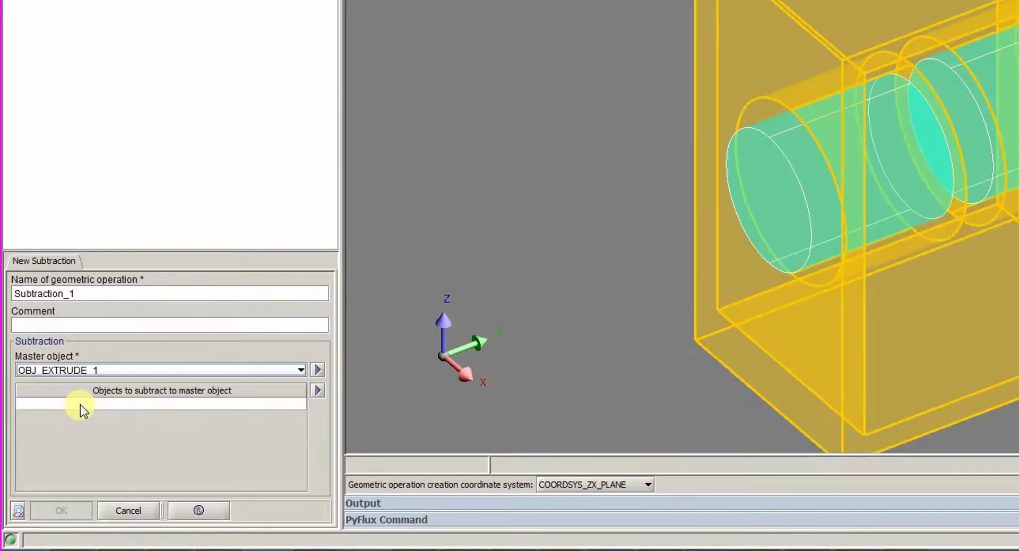
pyautogui.click(101, 403)
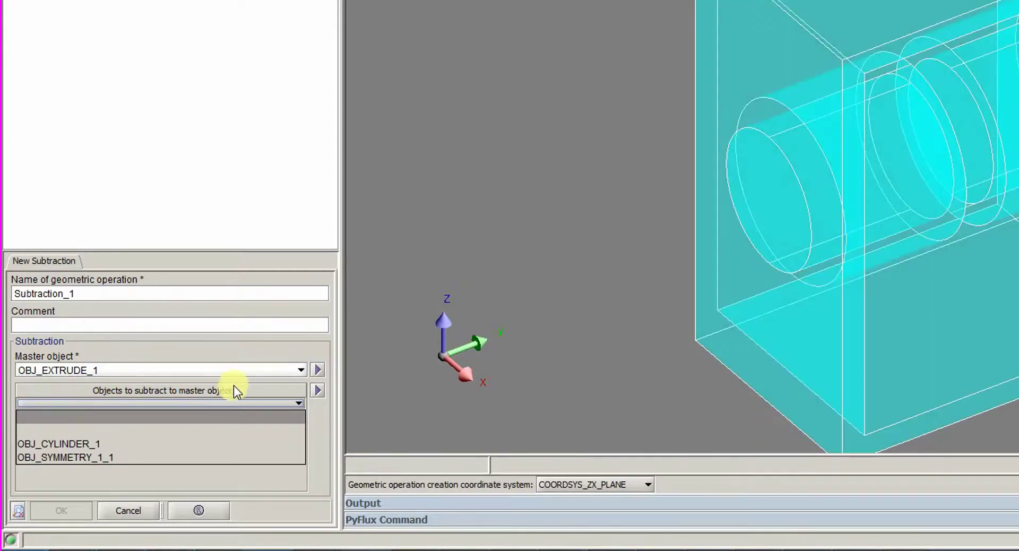
pyautogui.click(74, 449)
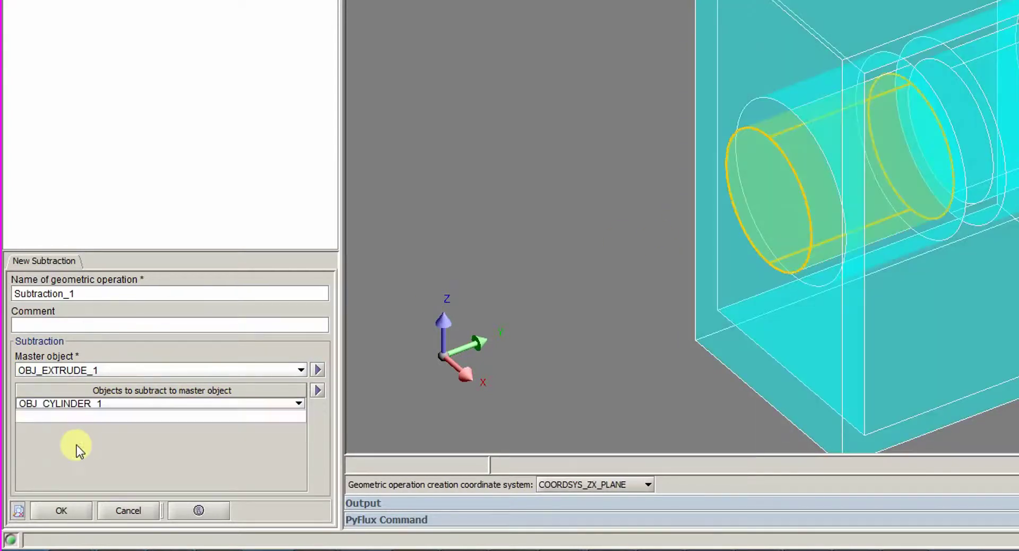
pyautogui.click(118, 417)
pyautogui.click(113, 470)
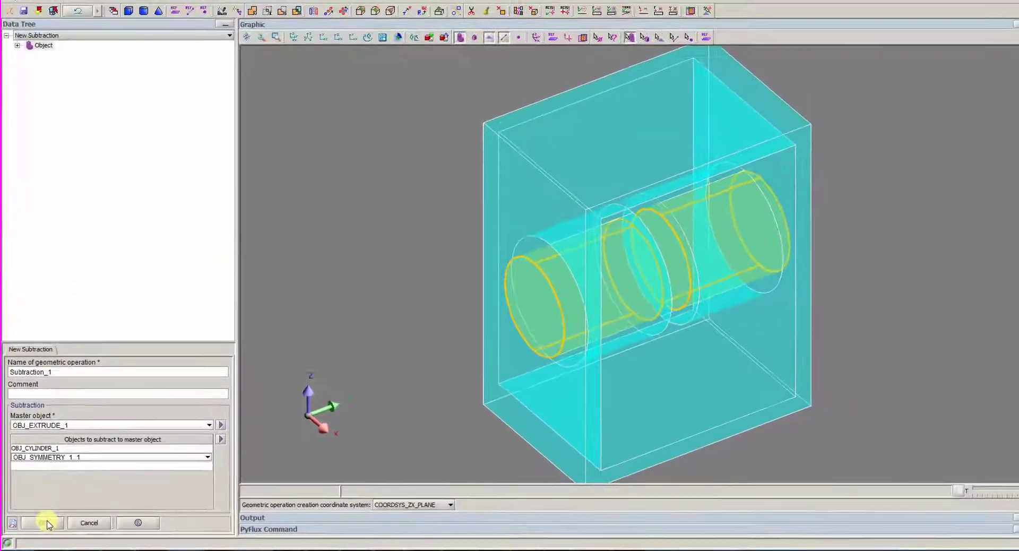
pyautogui.click(67, 512)
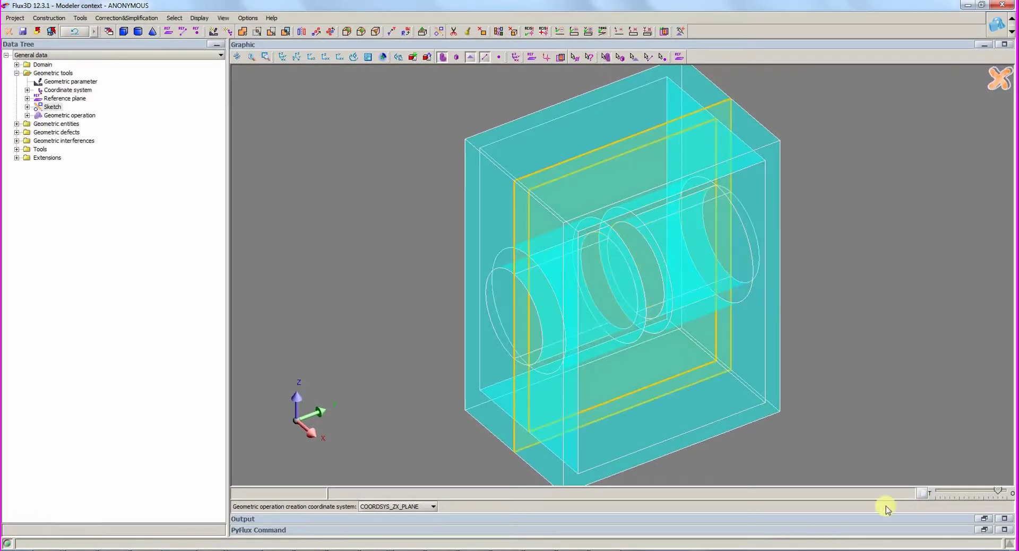
# Step: Make the model fully opaque and orbit it to inspect the hollow interior
pyautogui.moveTo(998, 492); pyautogui.dragTo(1006, 493)
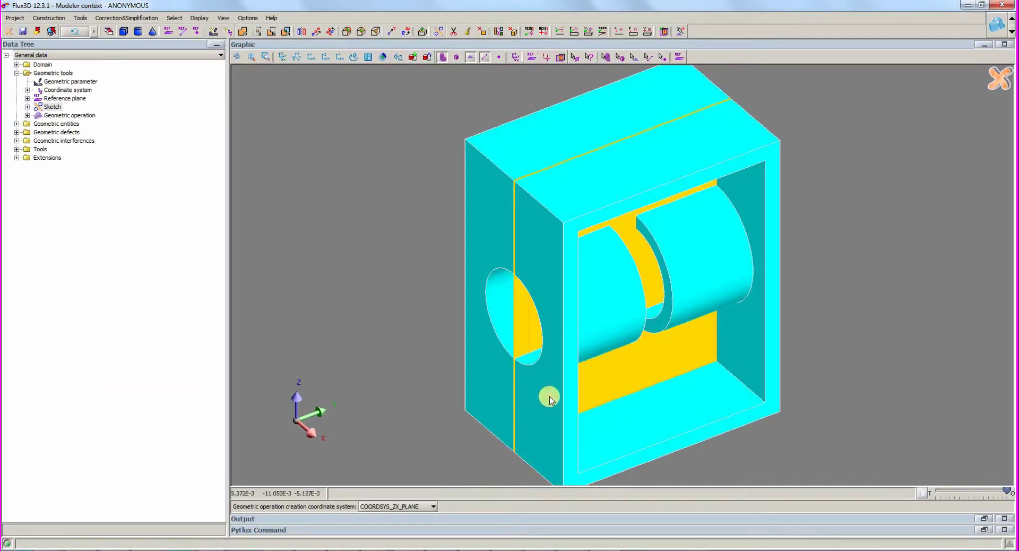
pyautogui.moveTo(547, 395); pyautogui.dragTo(494, 359, button='middle')
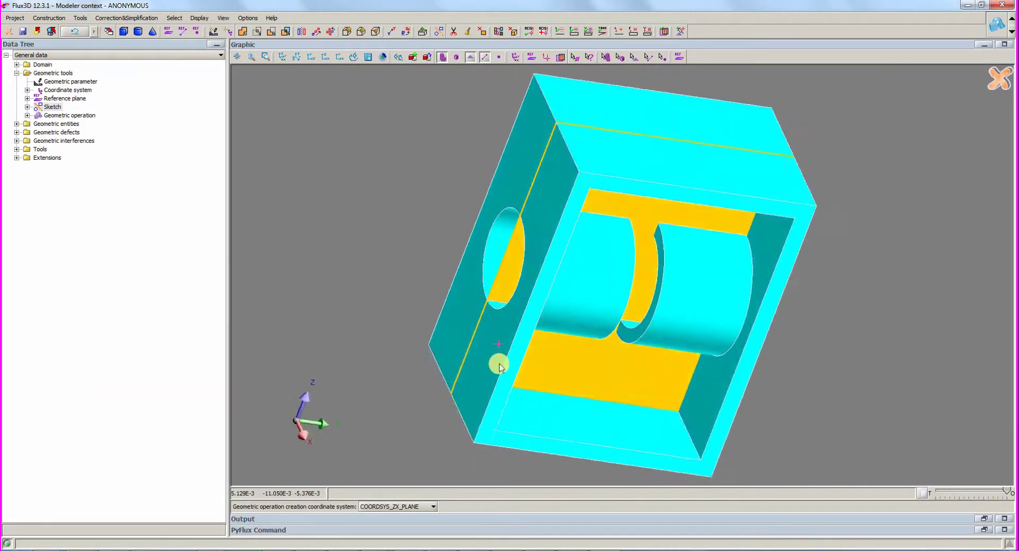
pyautogui.click(53, 72)
pyautogui.moveTo(525, 321); pyautogui.dragTo(552, 312, button='middle')
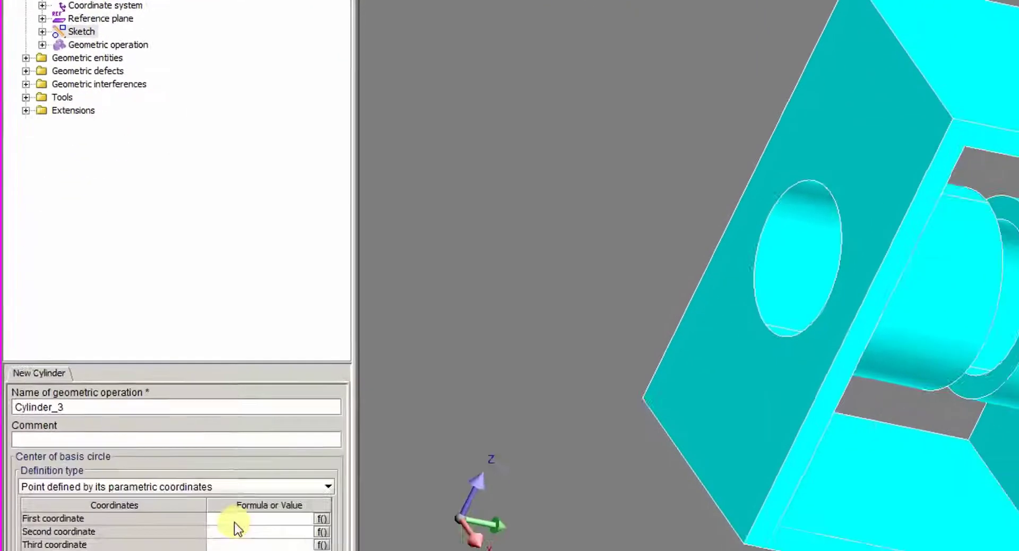
# Step: Create a cylinder centred at 0, 0, 0 with radius 3 and height 24.3
pyautogui.click(314, 550)
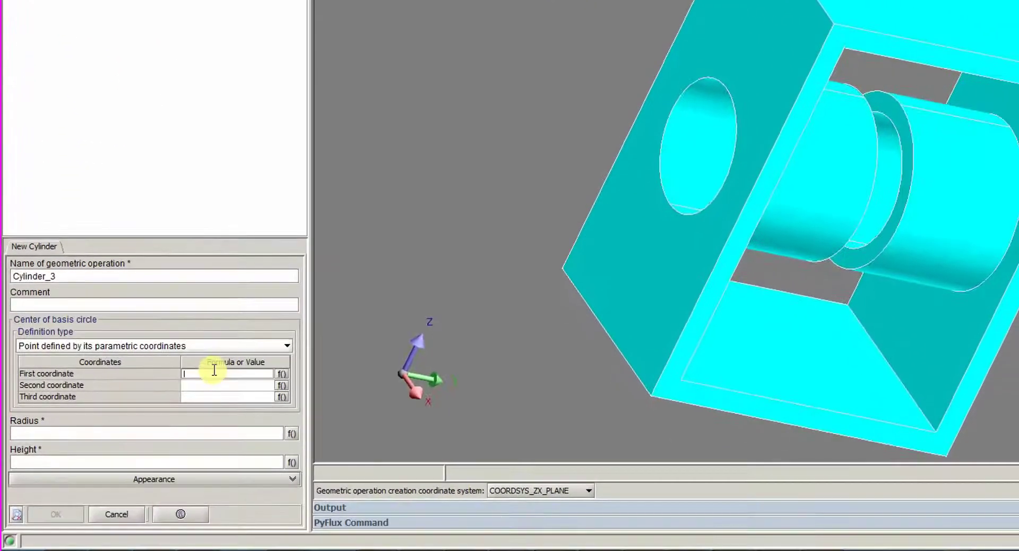
pyautogui.write('0')
pyautogui.press('Return')
pyautogui.write('0')
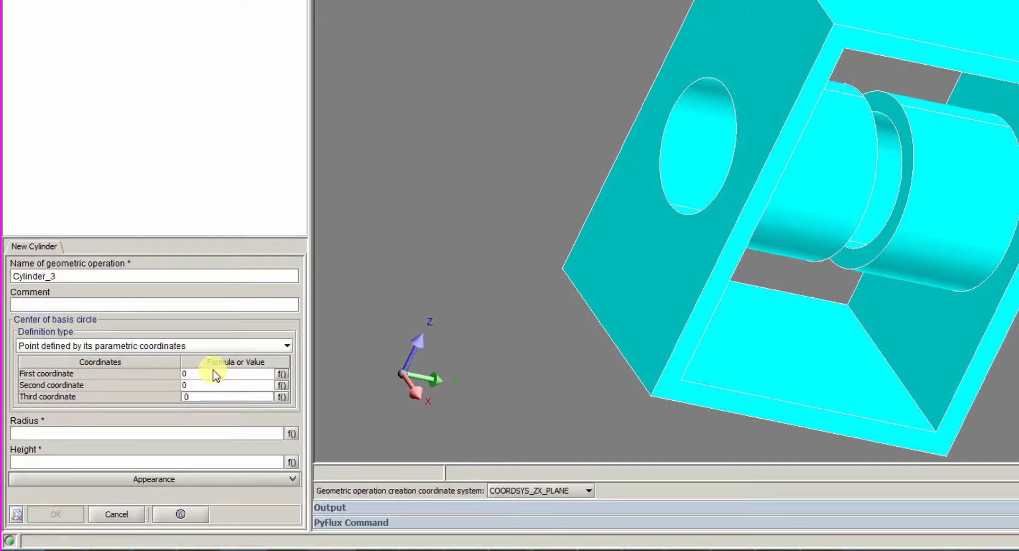
pyautogui.click(152, 434)
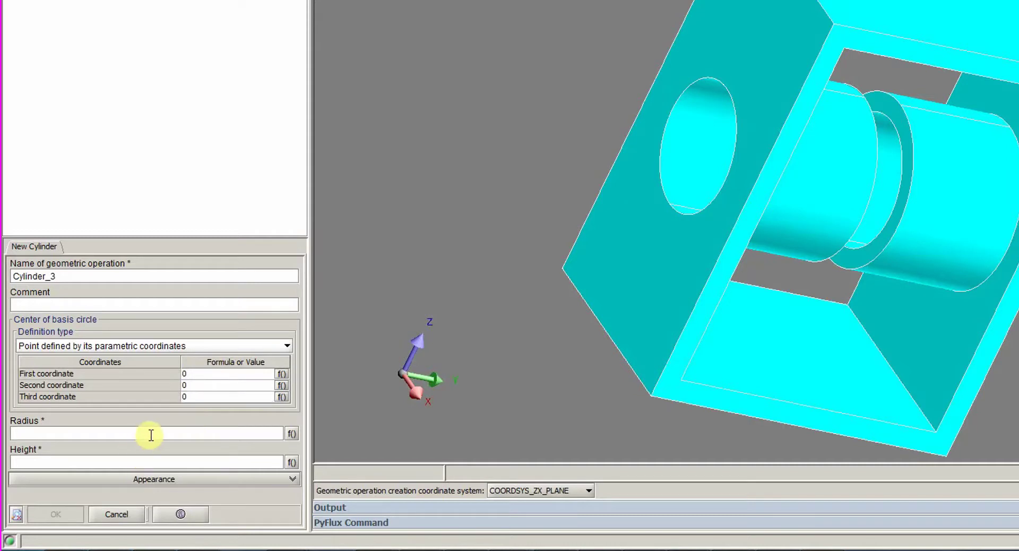
pyautogui.click(130, 466)
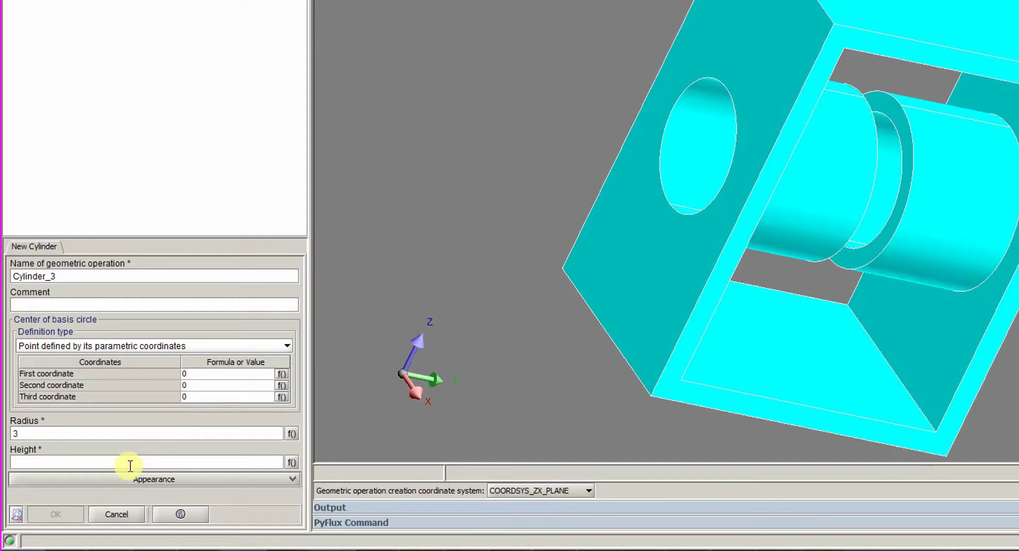
pyautogui.write('24.3')
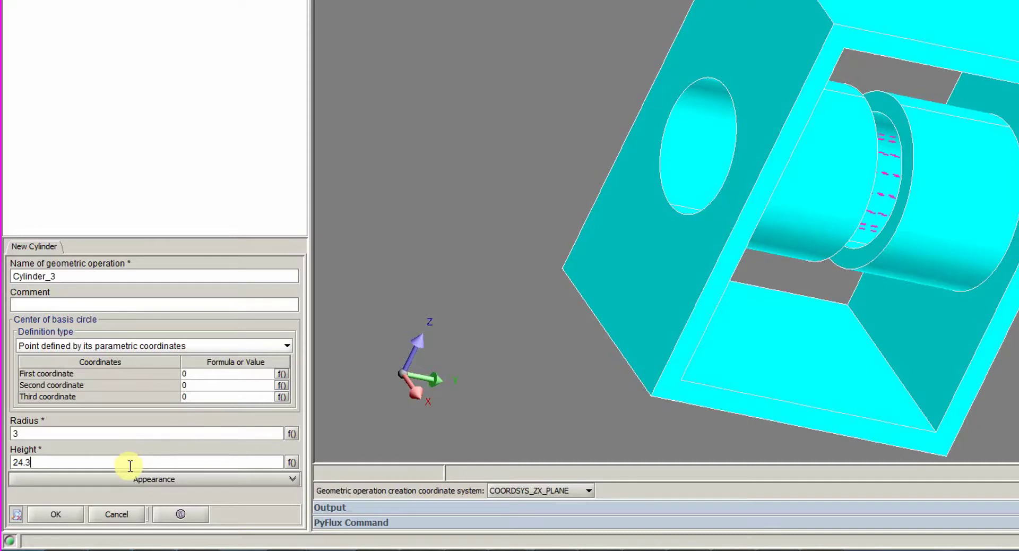
pyautogui.click(65, 518)
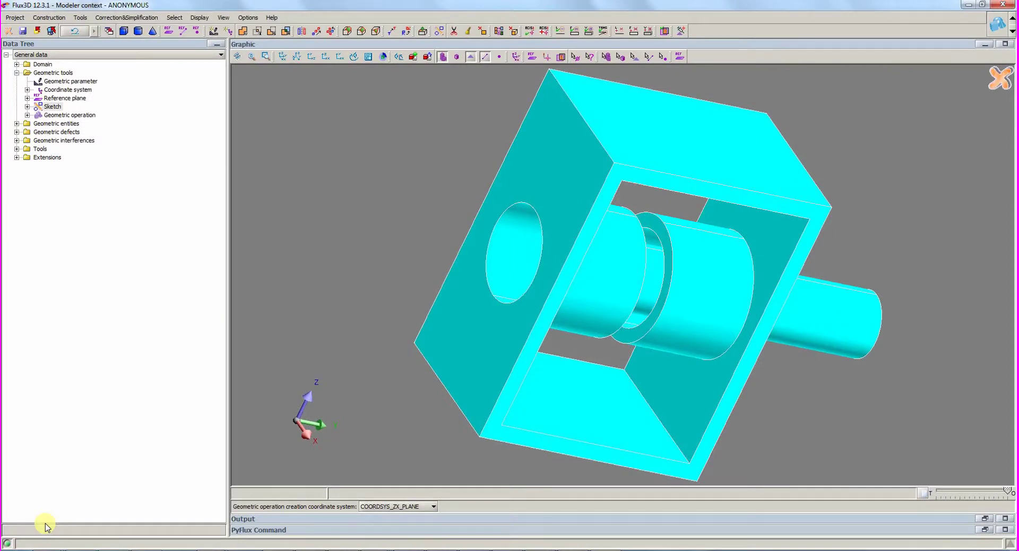
# Step: Create a cylinder centred at 0, 0, -1 with radius 2 and height 1, viewed semi-transparently
pyautogui.click(138, 32)
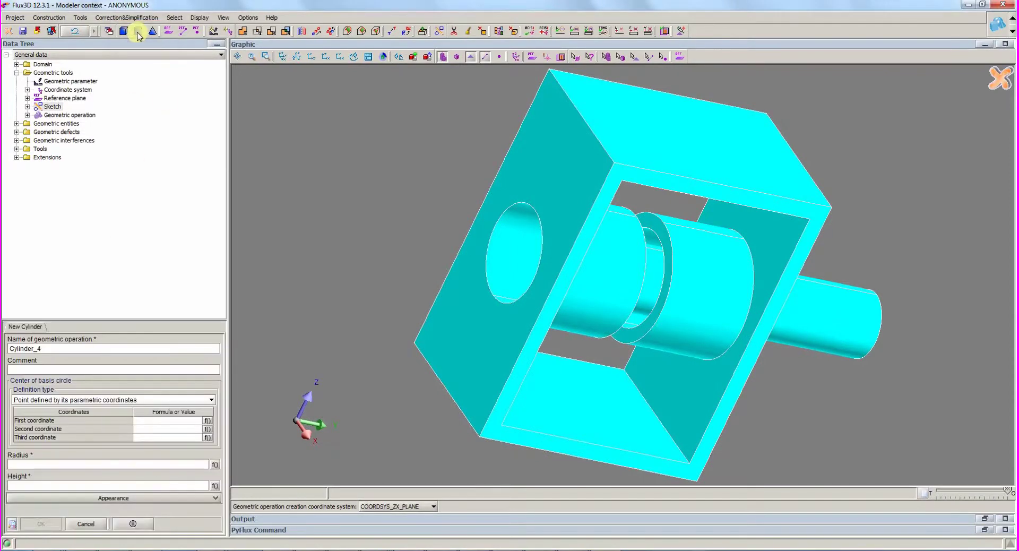
pyautogui.click(169, 420)
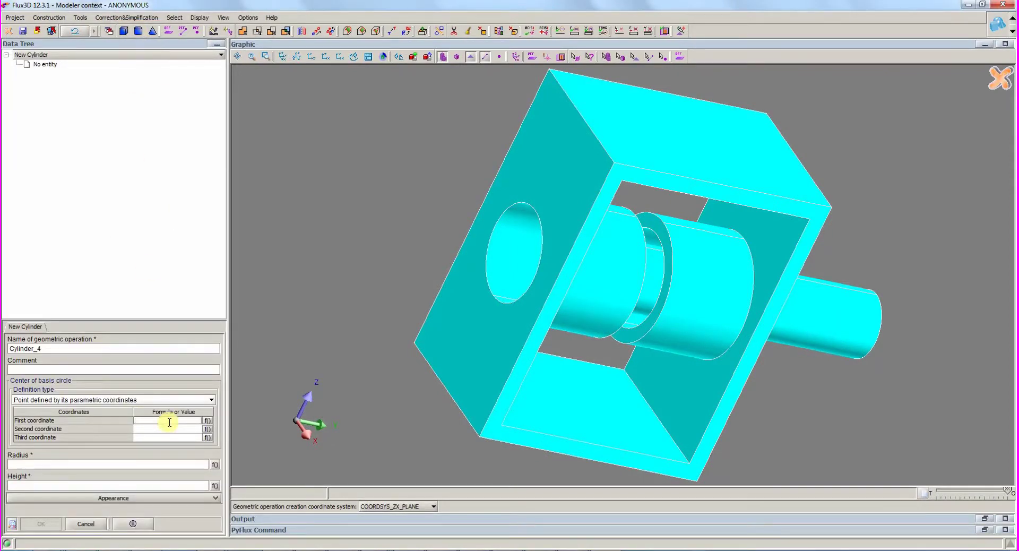
pyautogui.write('0')
pyautogui.press('Tab')
pyautogui.write('0')
pyautogui.press('Tab')
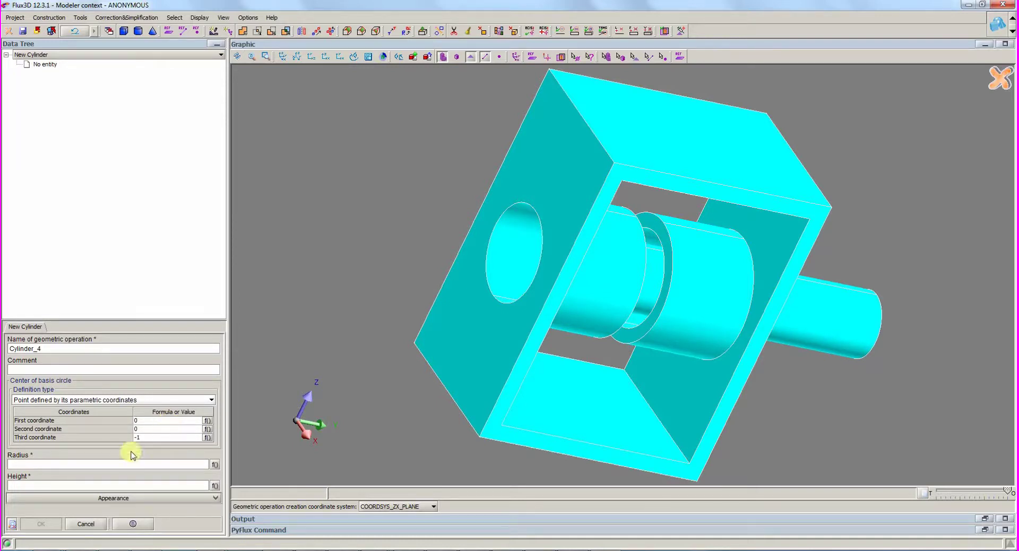
pyautogui.click(104, 483)
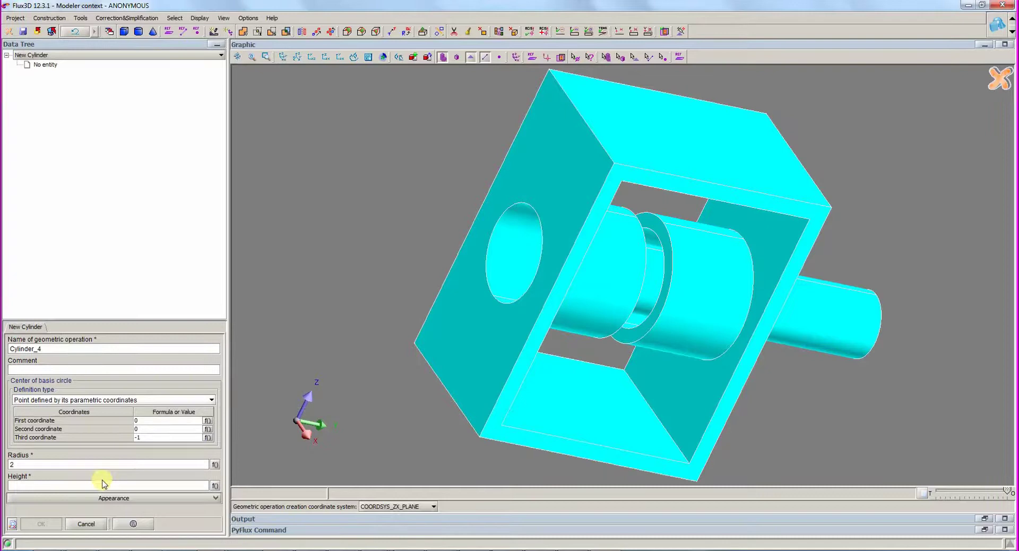
pyautogui.write('1')
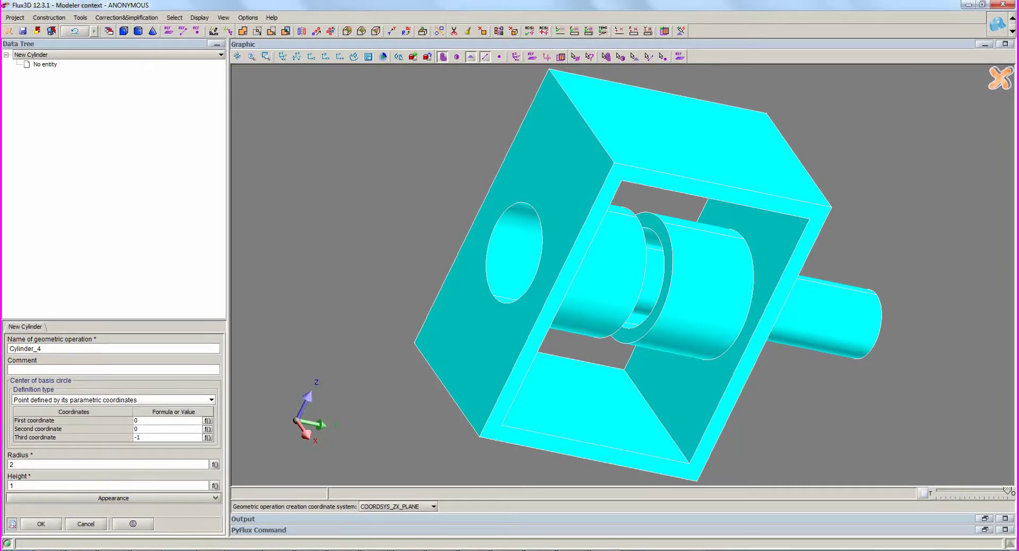
pyautogui.moveTo(1007, 490); pyautogui.dragTo(988, 491)
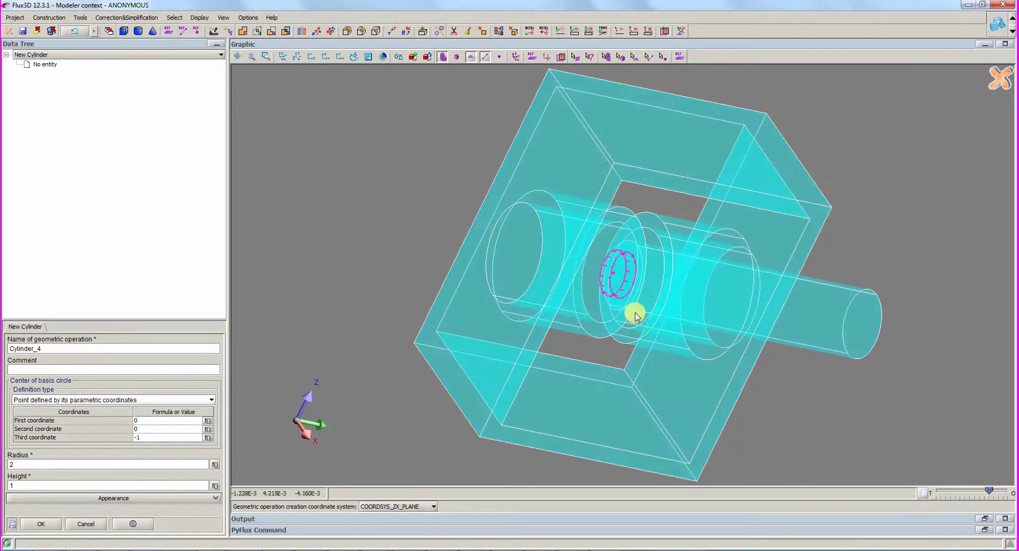
pyautogui.click(36, 526)
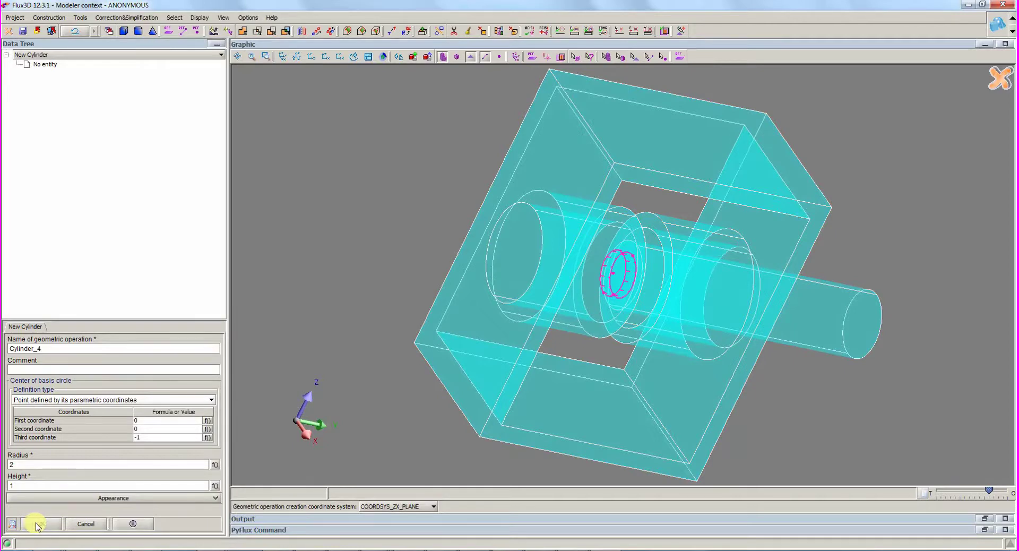
# Step: Unite OBJ_CYLINDER_4 into the master object OBJ_CYLINDER_3
pyautogui.click(82, 19)
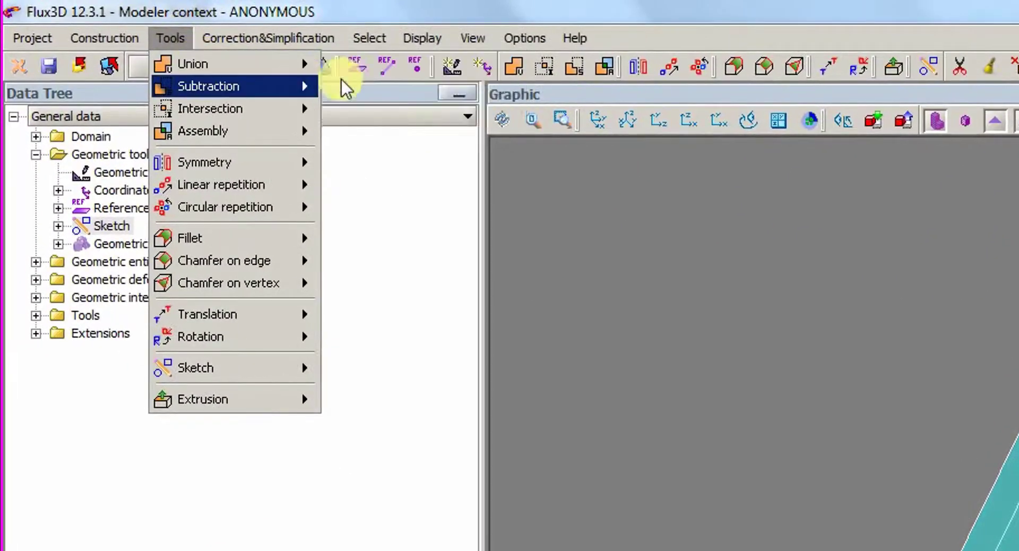
pyautogui.click(364, 65)
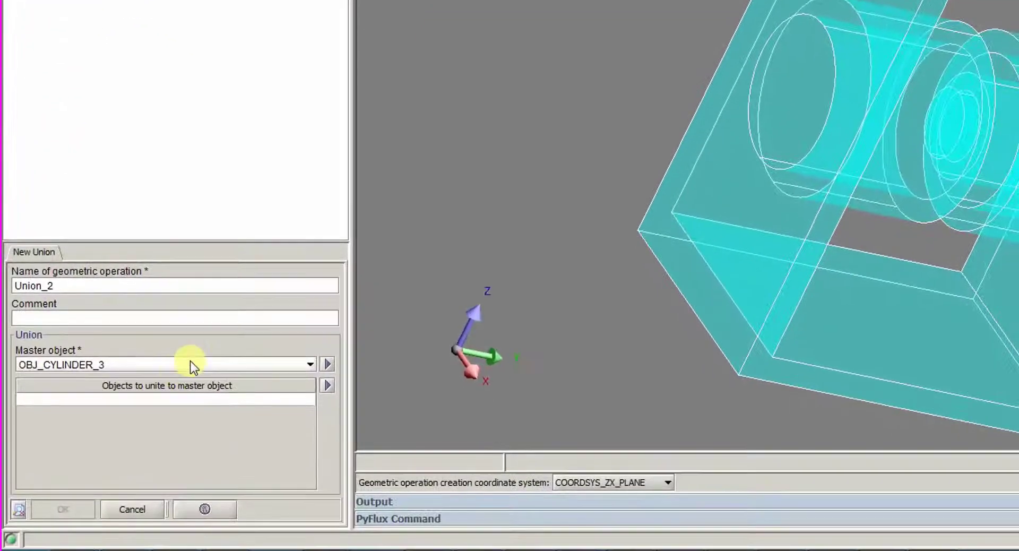
pyautogui.click(194, 364)
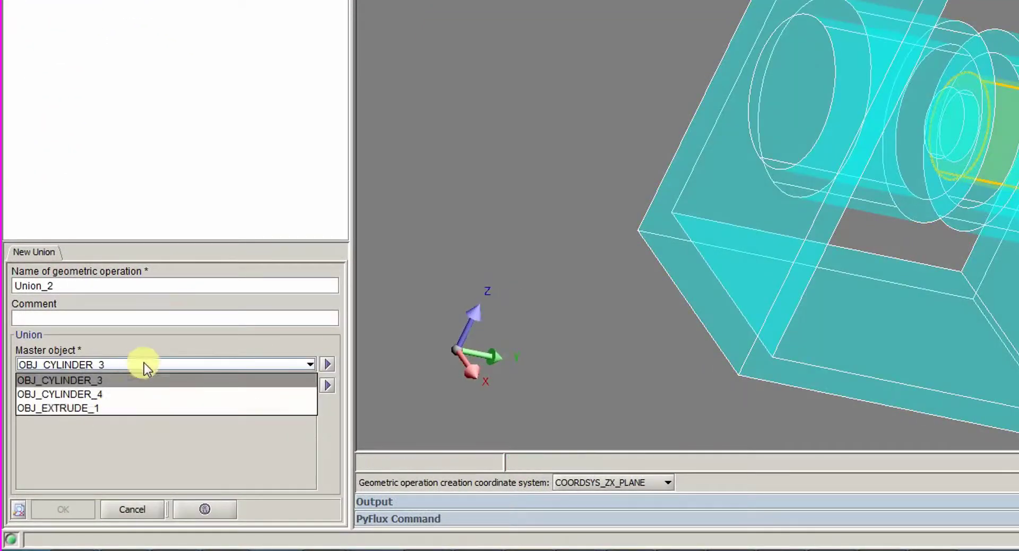
pyautogui.click(127, 380)
pyautogui.click(113, 399)
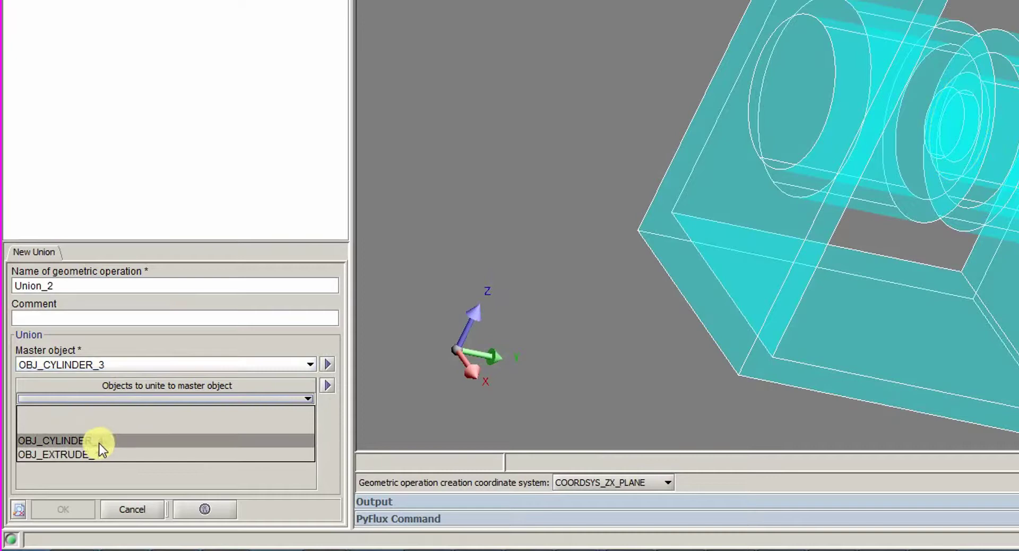
pyautogui.click(58, 441)
pyautogui.click(57, 507)
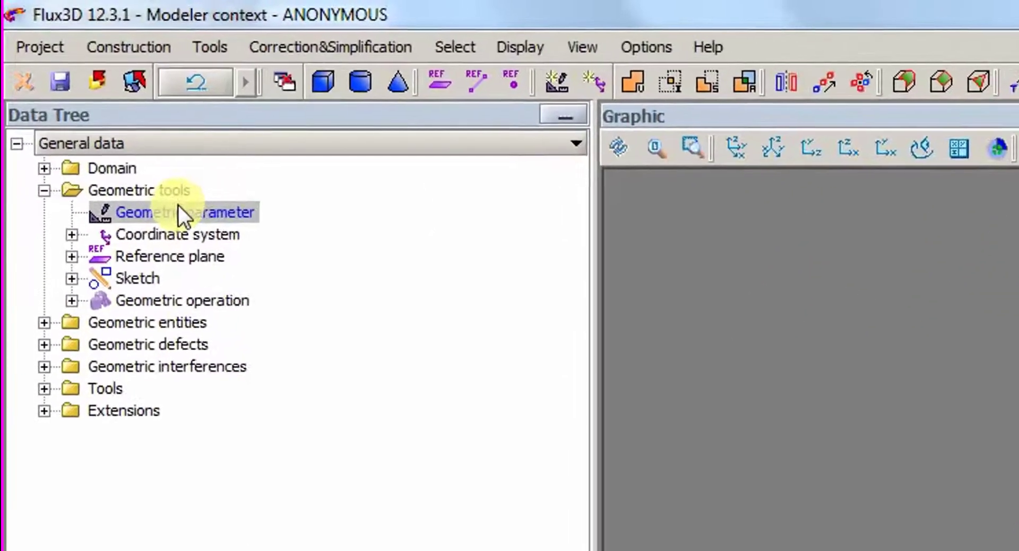
# Step: Define the geometric parameter Y_MOBILE with expression 2
pyautogui.rightClick(71, 80)
pyautogui.click(202, 216)
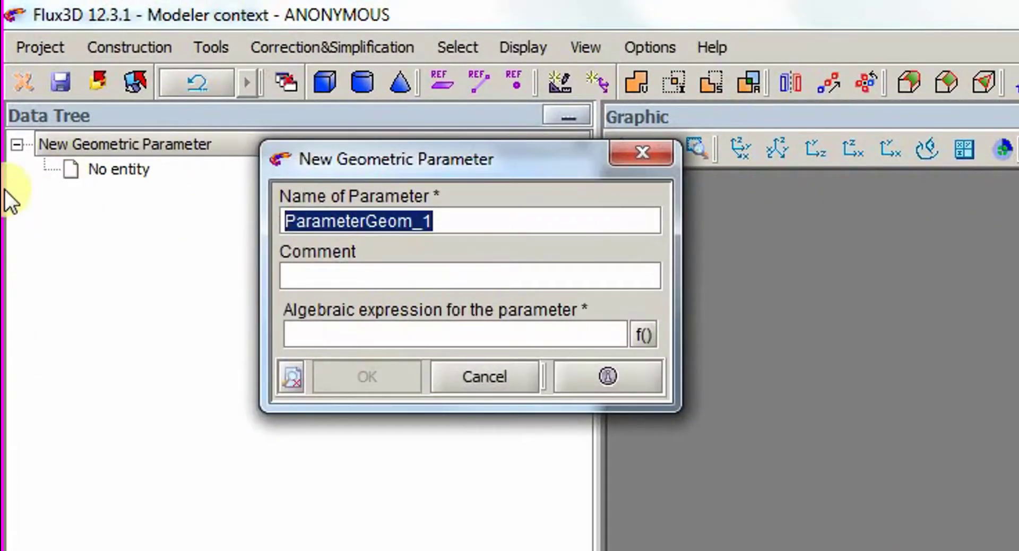
pyautogui.write('Y_MOBILE')
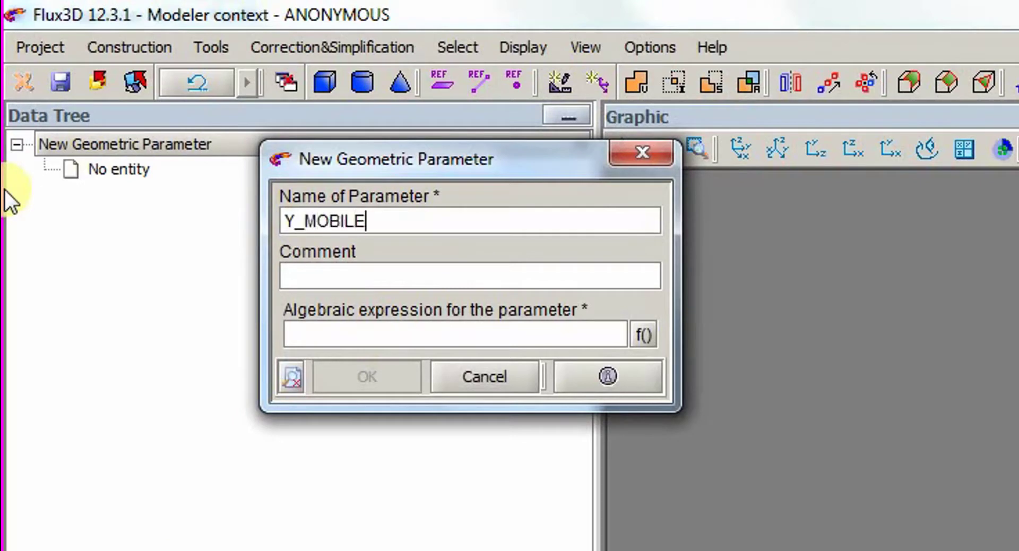
pyautogui.click(332, 334)
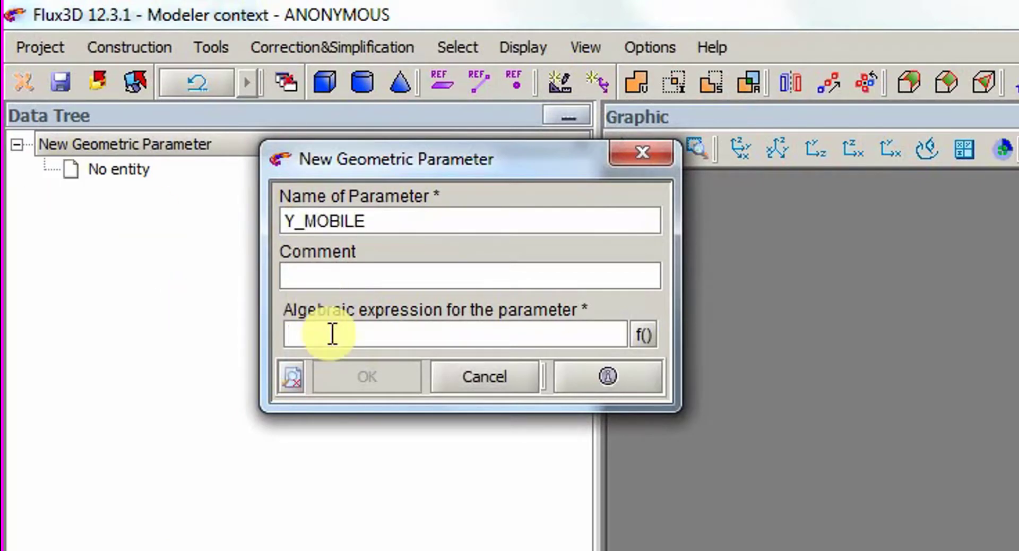
pyautogui.write('2')
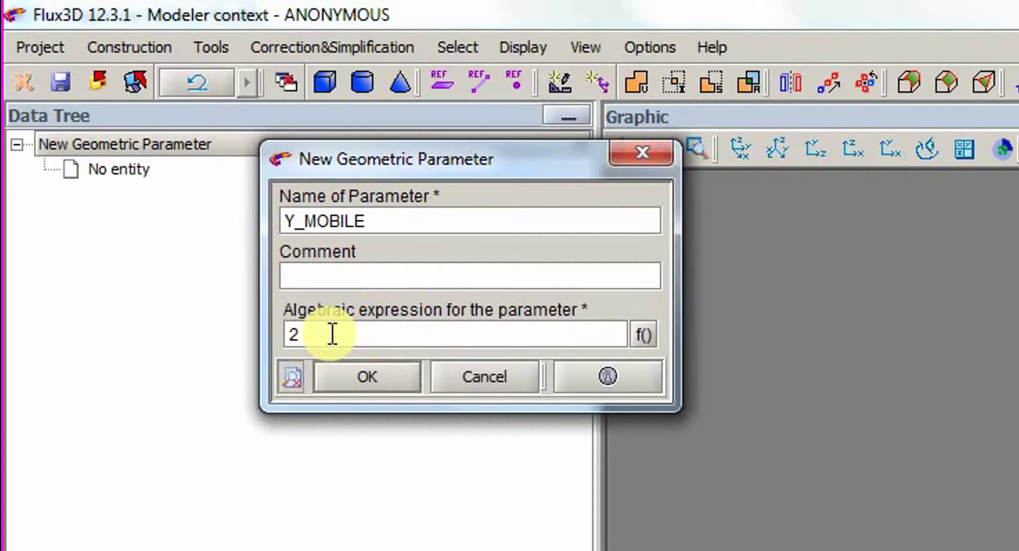
pyautogui.click(359, 376)
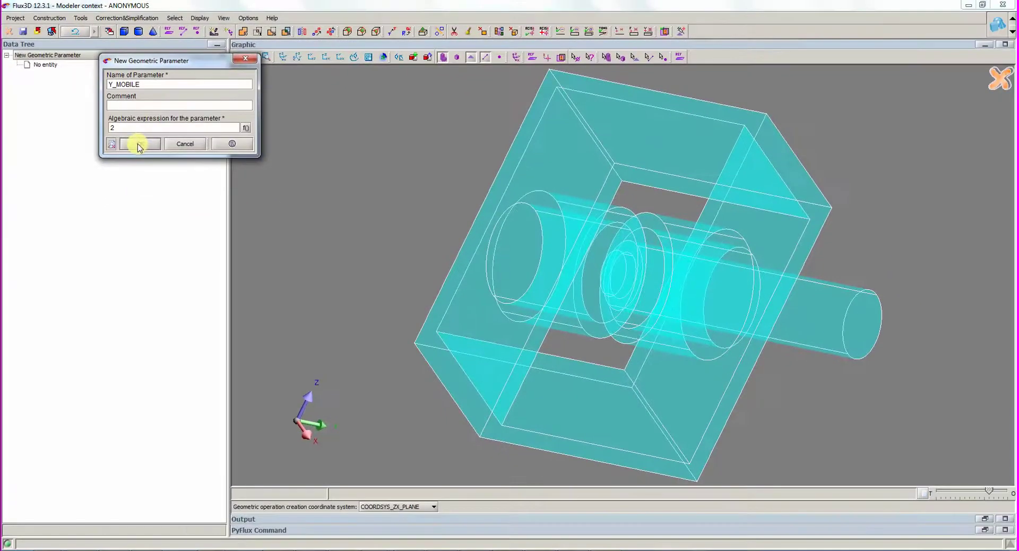
pyautogui.click(366, 507)
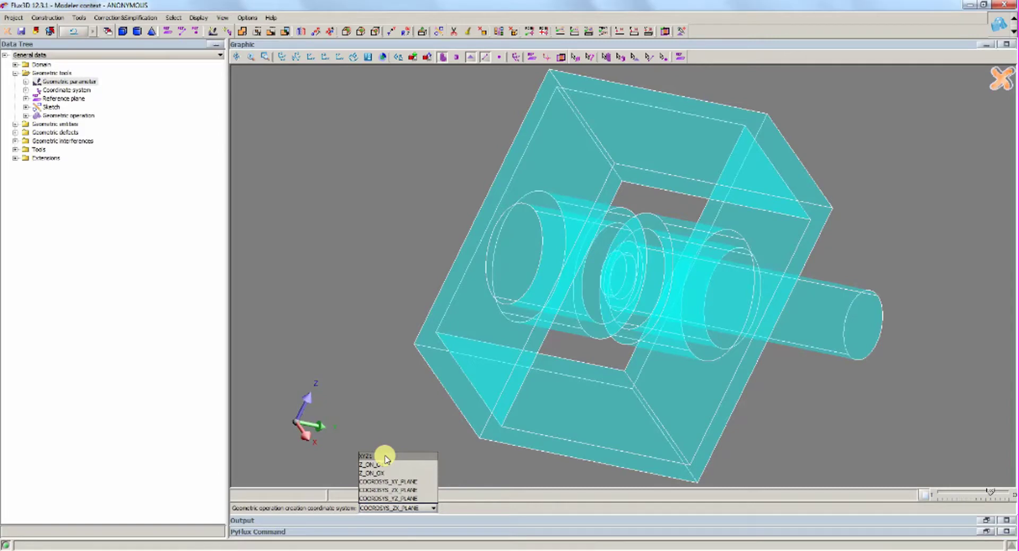
# Step: Translate OBJ_CYLINDER_3 by (0, Y_MOBILE, 0) in the XYZ1 coordinate system
pyautogui.click(382, 456)
pyautogui.click(121, 14)
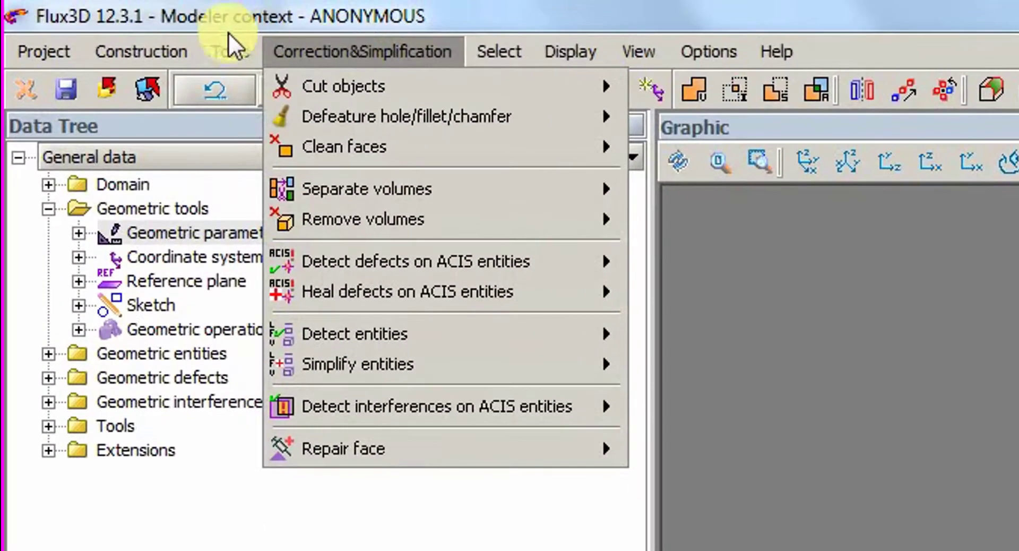
pyautogui.moveTo(225, 46)
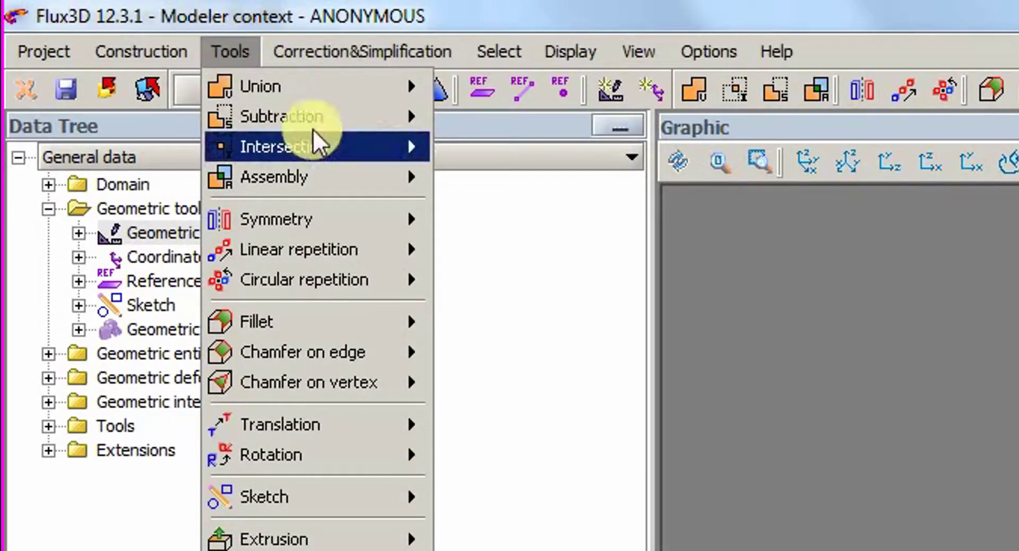
pyautogui.moveTo(379, 425)
pyautogui.click(486, 423)
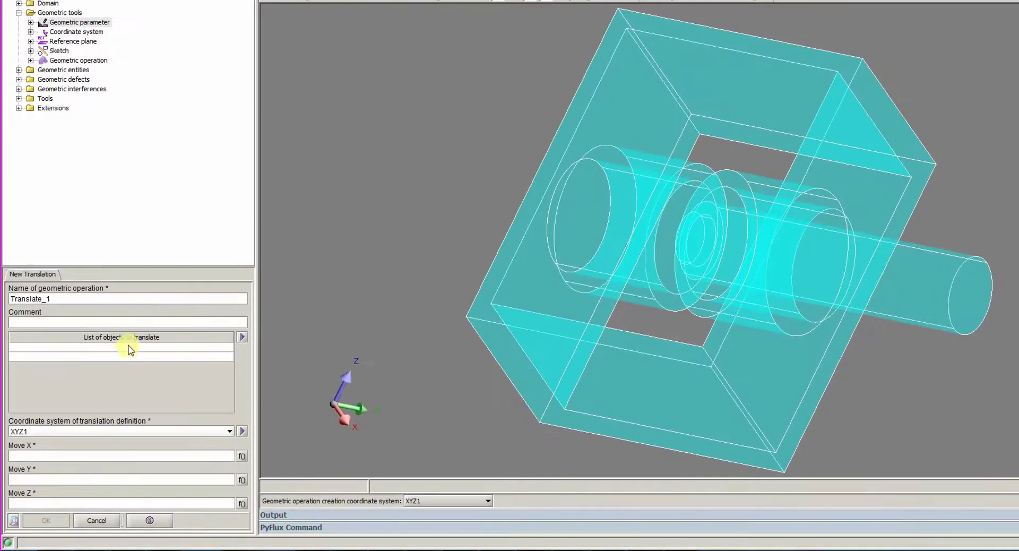
pyautogui.click(130, 350)
pyautogui.click(100, 379)
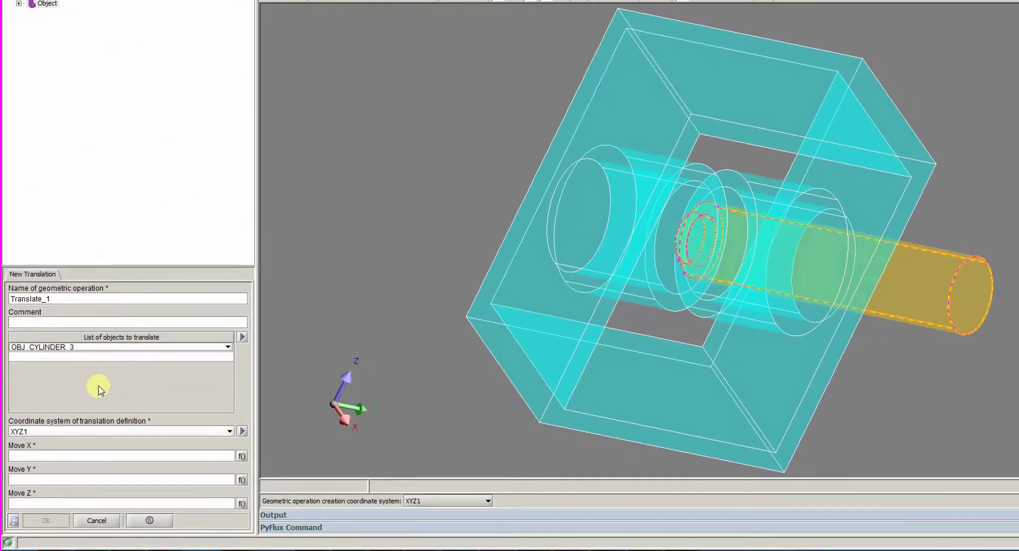
pyautogui.click(65, 455)
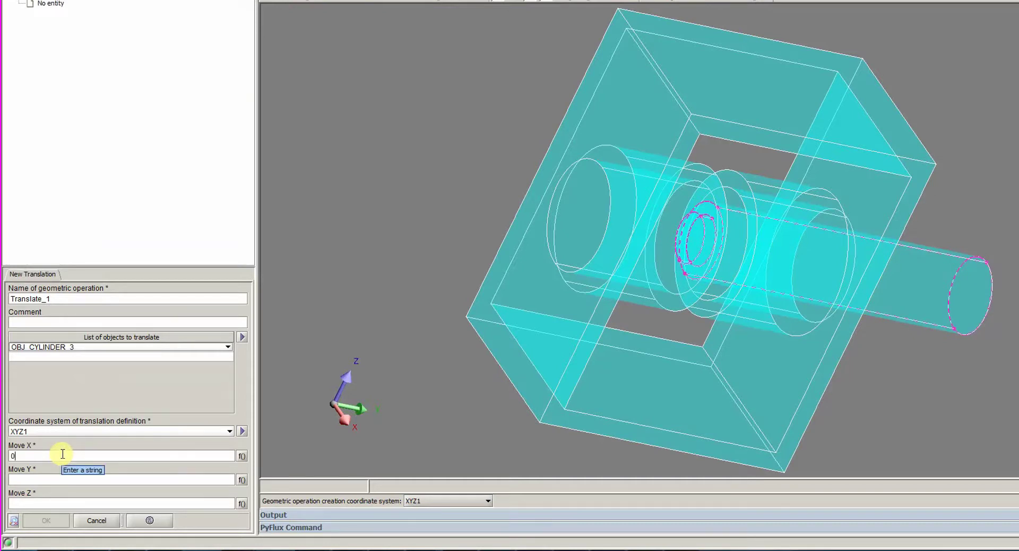
pyautogui.click(241, 480)
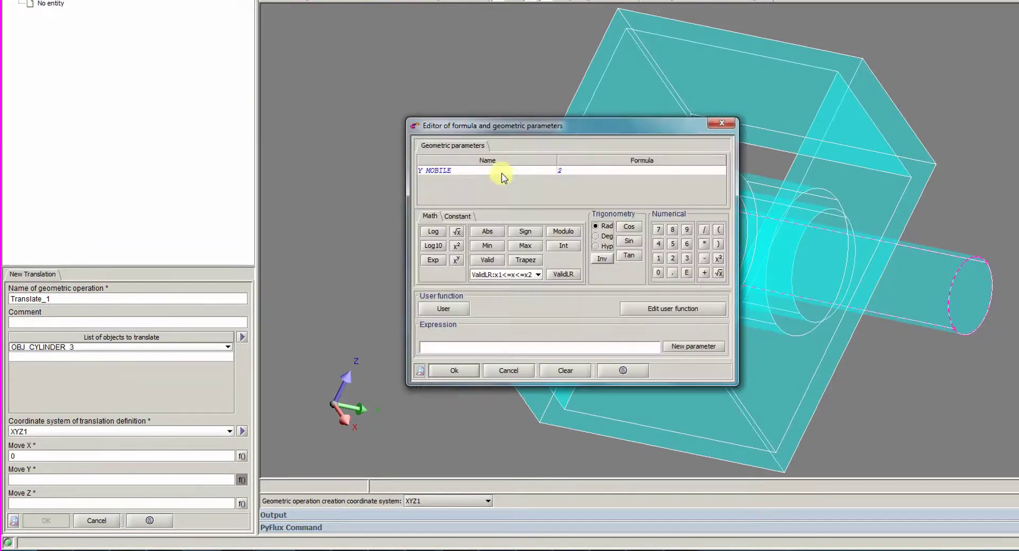
pyautogui.doubleClick(503, 171)
pyautogui.click(453, 370)
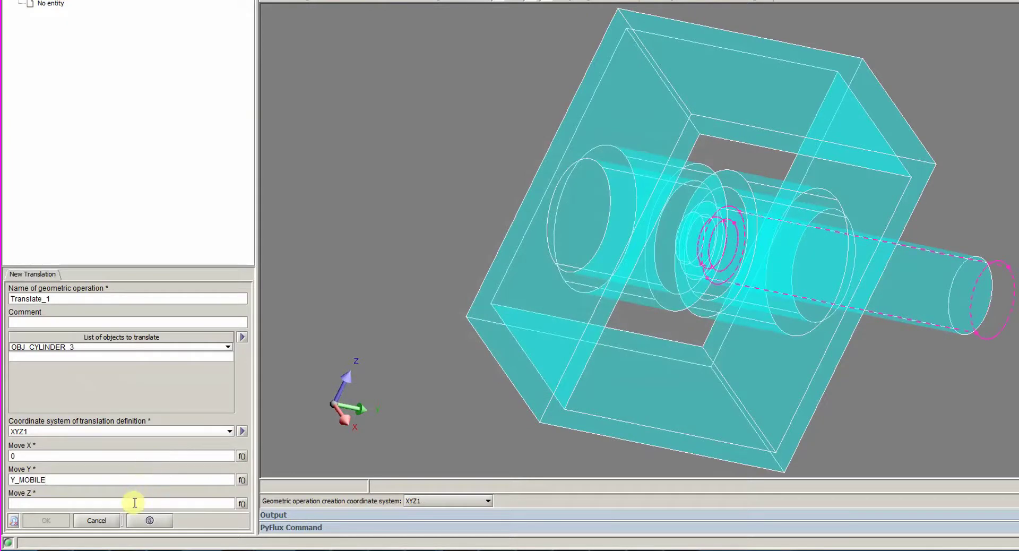
pyautogui.write('0')
pyautogui.click(46, 521)
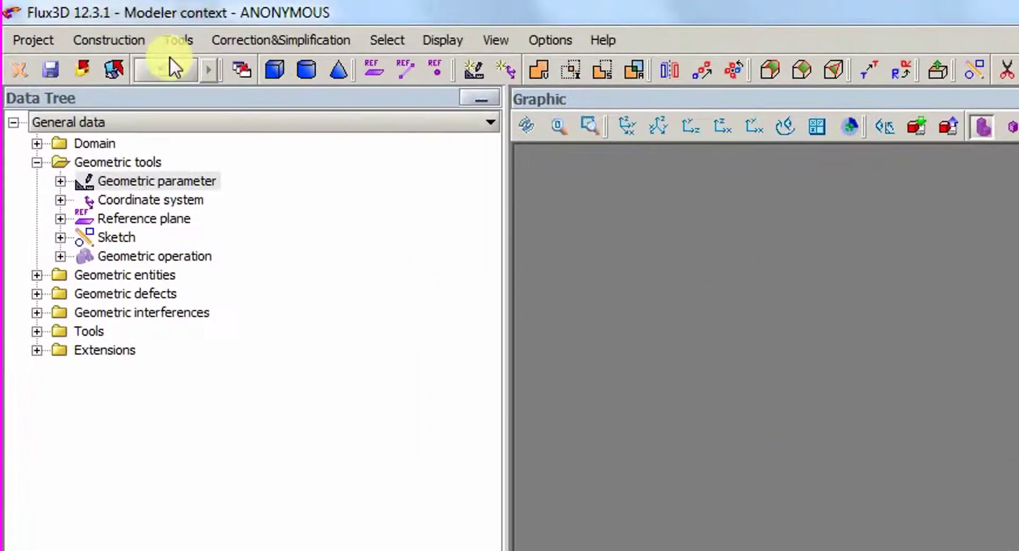
# Step: Start a new fillet and select the first four box edges
pyautogui.click(171, 45)
pyautogui.moveTo(250, 249)
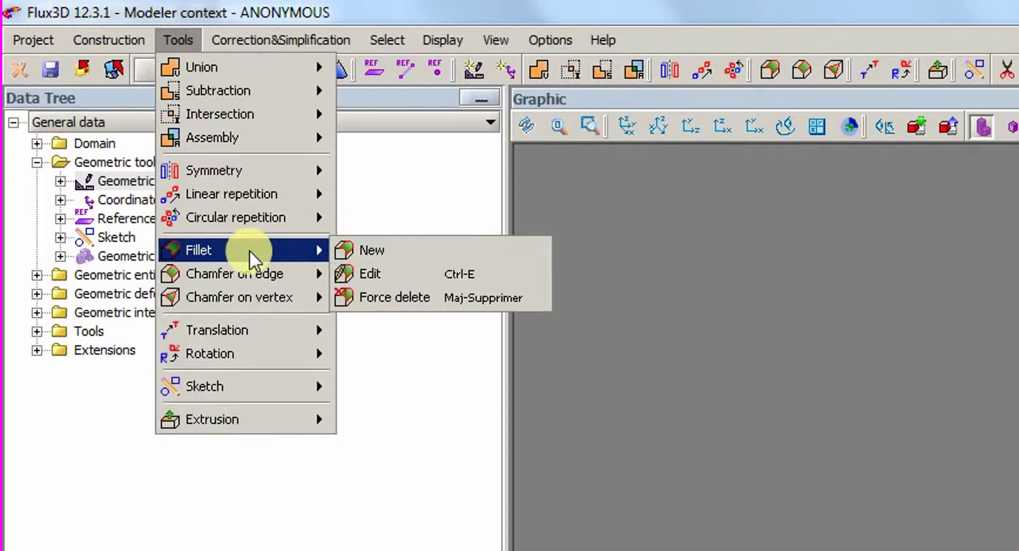
pyautogui.click(395, 246)
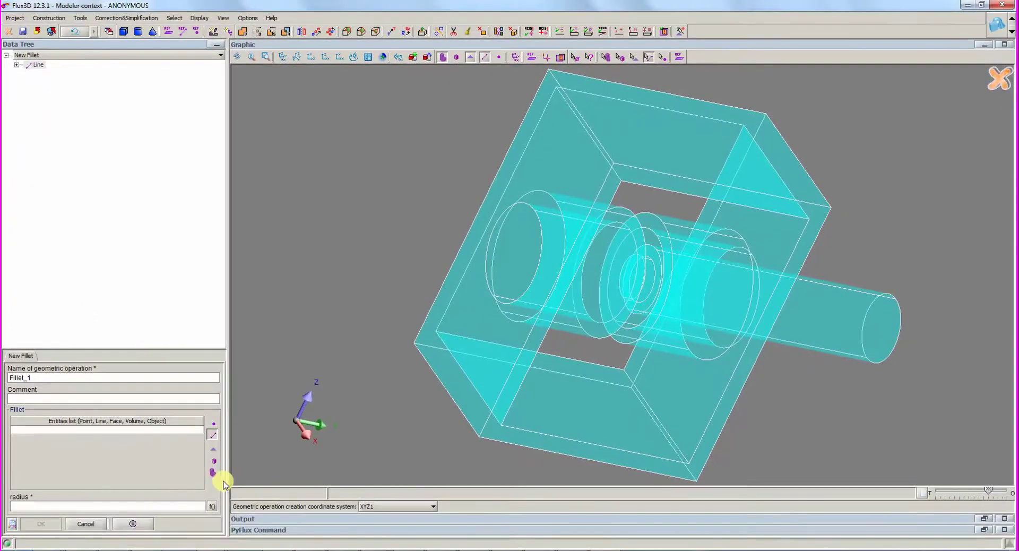
pyautogui.moveTo(637, 326); pyautogui.dragTo(679, 236, button='middle')
pyautogui.scroll(-5, 624, 398)
pyautogui.click(679, 236)
pyautogui.click(686, 231)
pyautogui.click(582, 222)
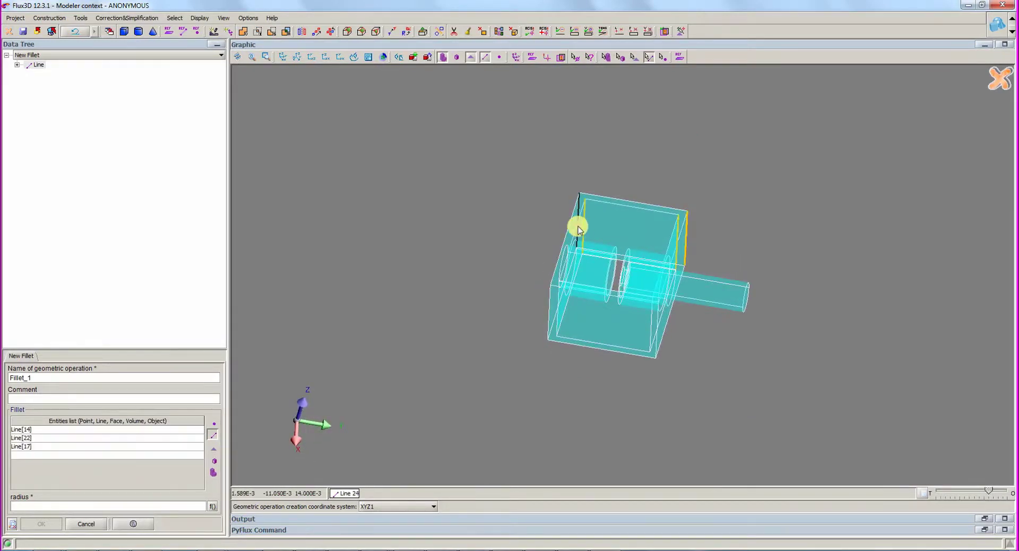
pyautogui.click(576, 223)
# Step: Add four more edges, apply fillet radius 2, and return to the standard geometry context
pyautogui.moveTo(575, 223); pyautogui.dragTo(582, 298, button='middle')
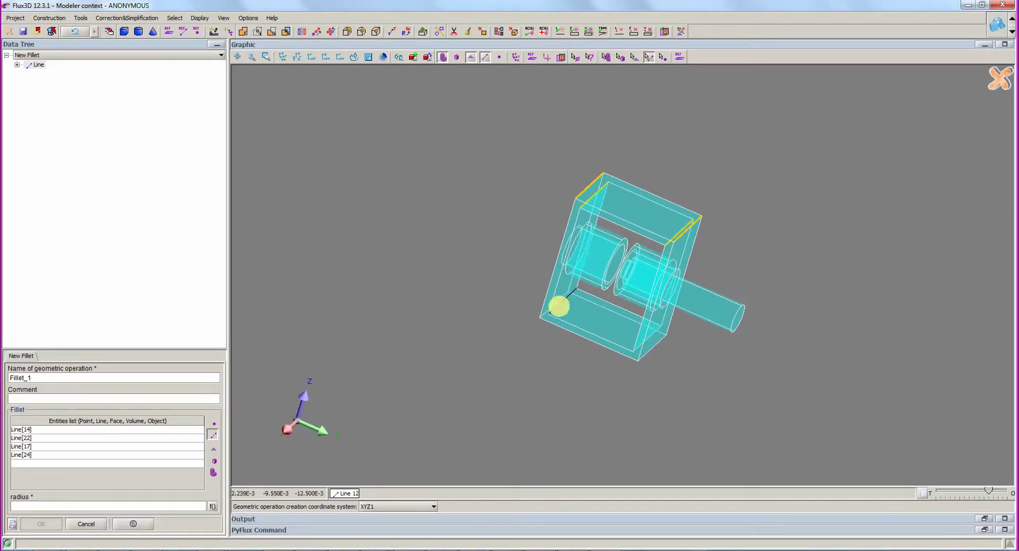
pyautogui.click(560, 309)
pyautogui.click(557, 310)
pyautogui.click(655, 346)
pyautogui.click(653, 348)
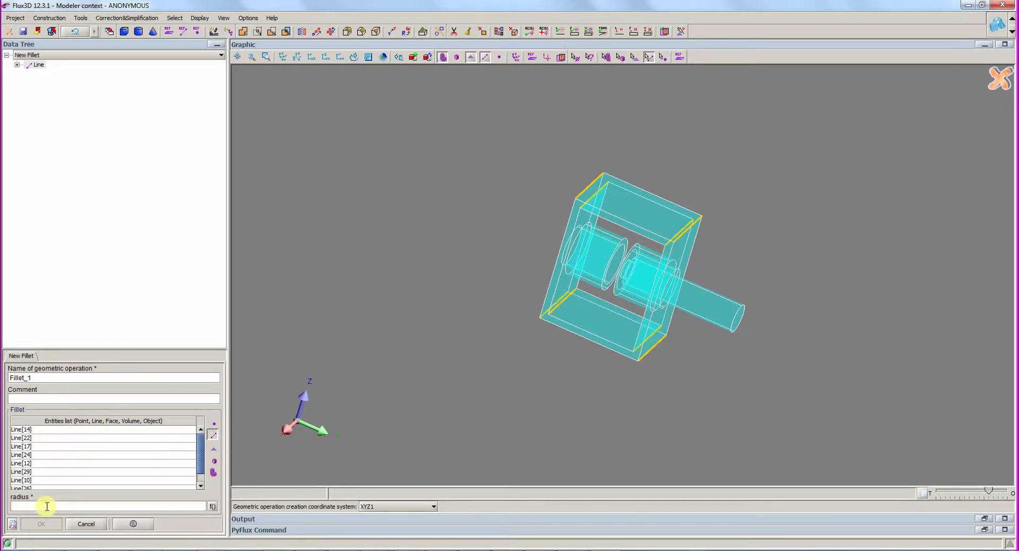
pyautogui.write('2')
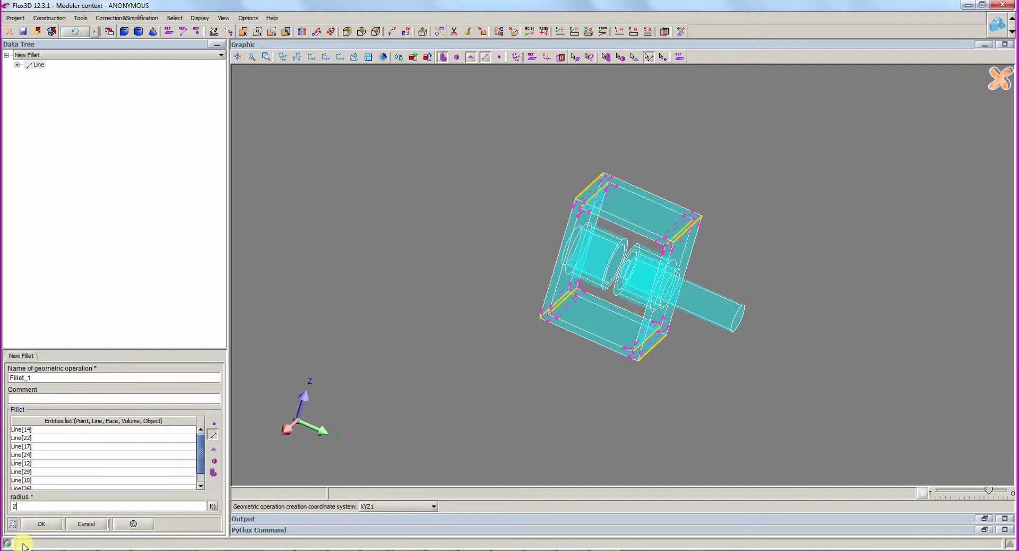
pyautogui.click(42, 526)
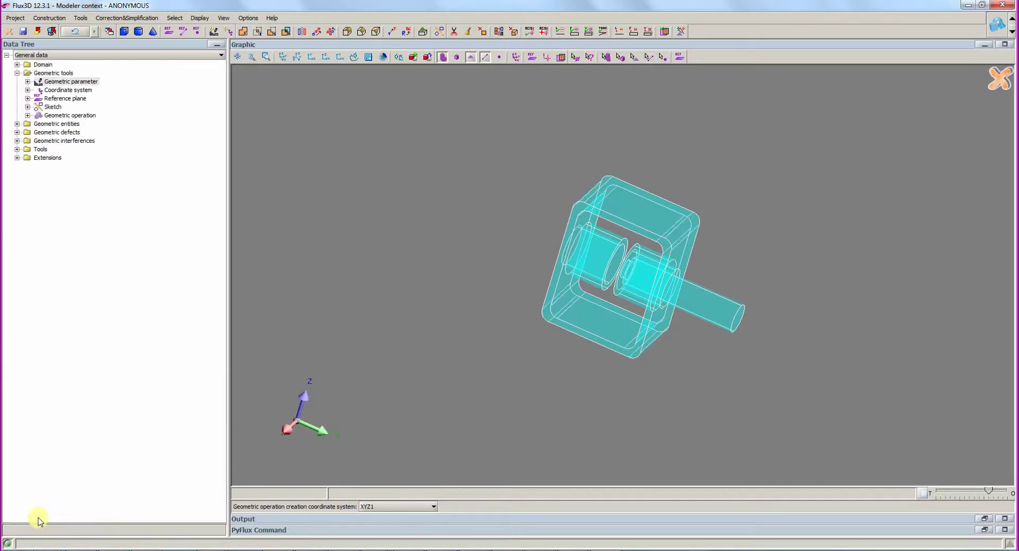
pyautogui.click(1001, 79)
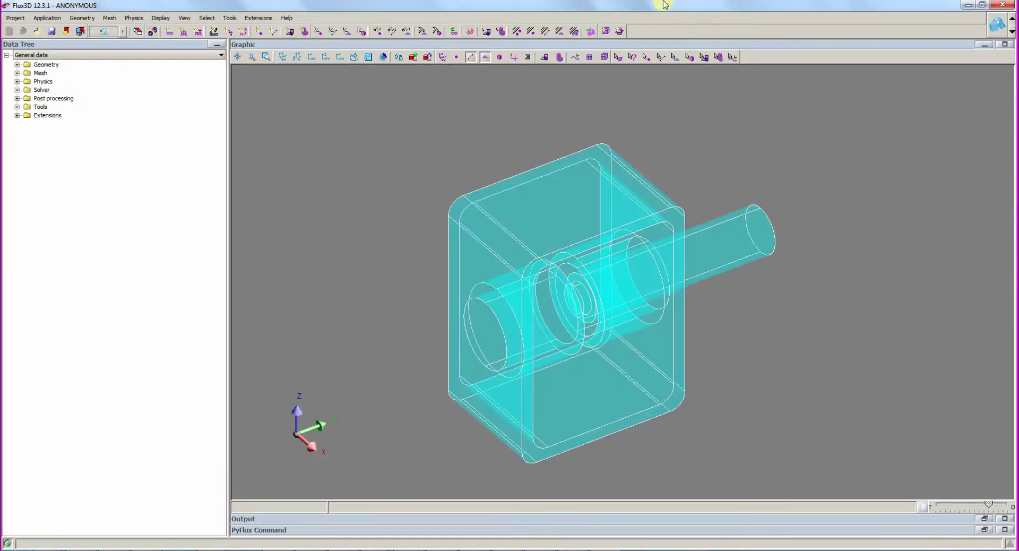
# Step: Create a parallelepiped infinite box with inner 50 and outer 60 on X, Y and Z, zoomed to fit
pyautogui.click(83, 18)
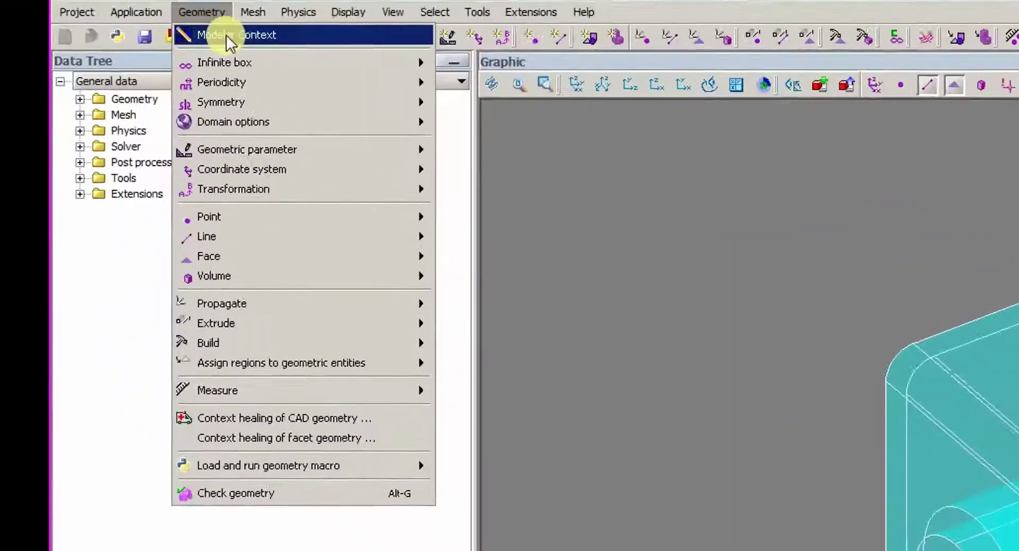
pyautogui.moveTo(130, 43)
pyautogui.click(549, 71)
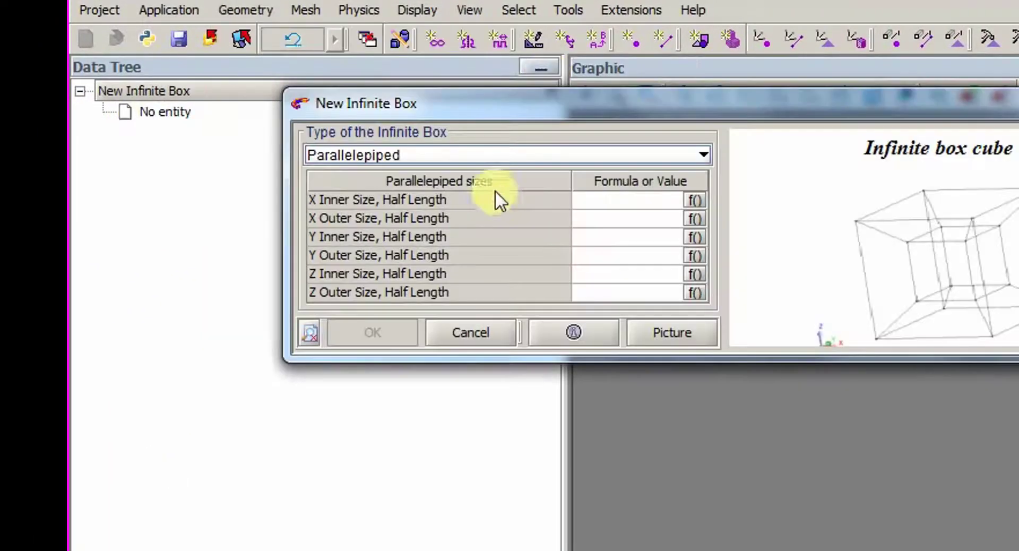
pyautogui.click(615, 200)
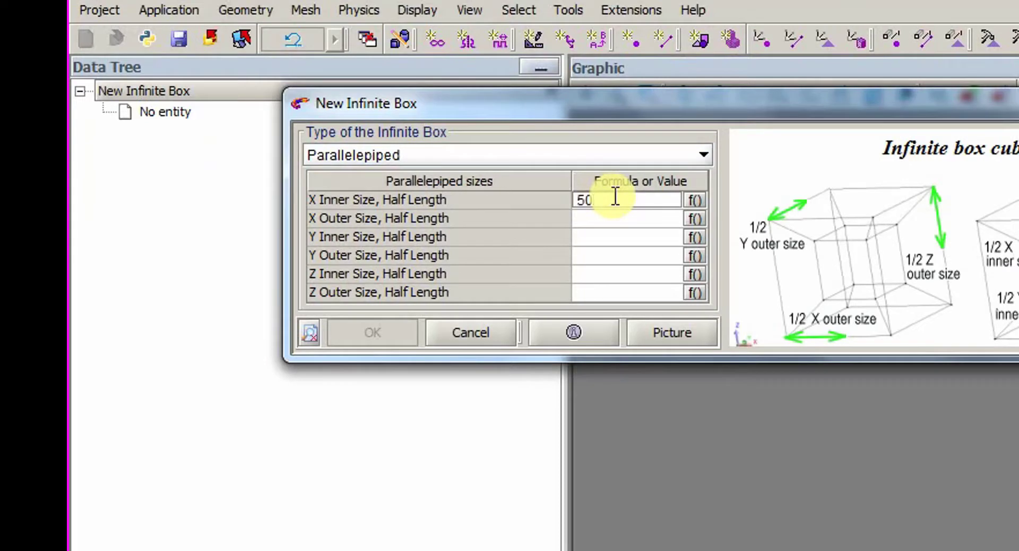
pyautogui.write('50')
pyautogui.doubleClick(614, 200)
pyautogui.write('6050')
pyautogui.press('Tab')
pyautogui.write('60')
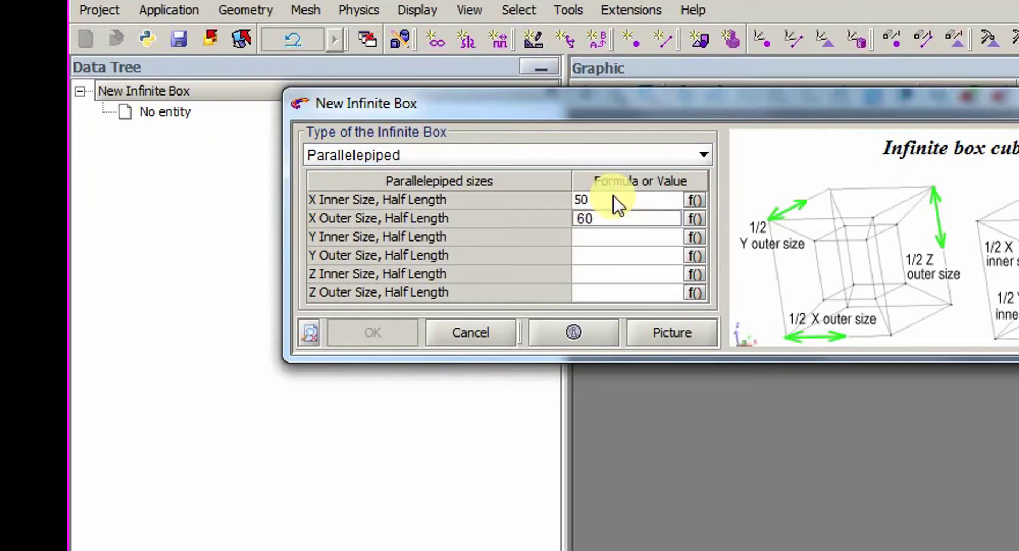
pyautogui.press('Tab')
pyautogui.write('50')
pyautogui.press('Tab')
pyautogui.write('60')
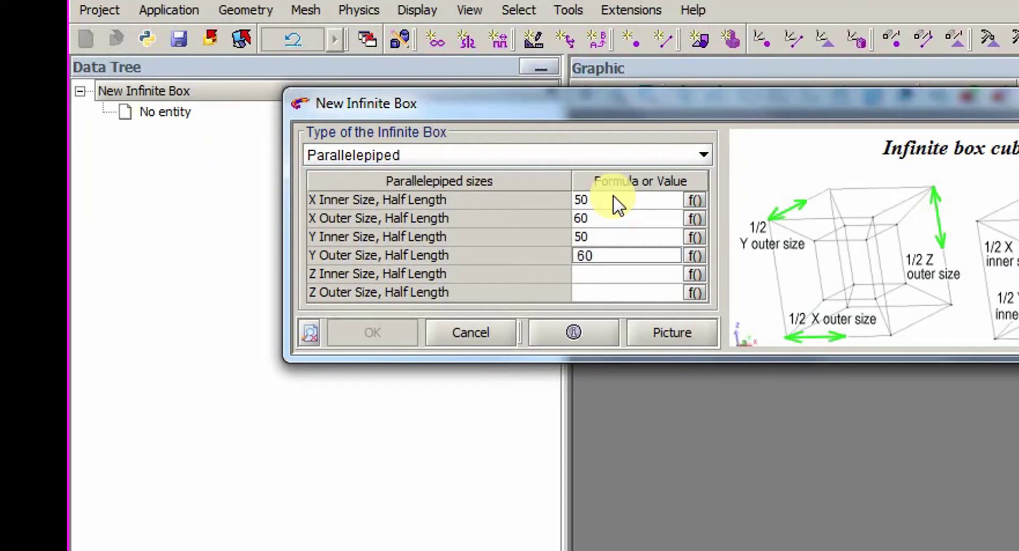
pyautogui.press('Tab')
pyautogui.write('50')
pyautogui.press('Tab')
pyautogui.write('60')
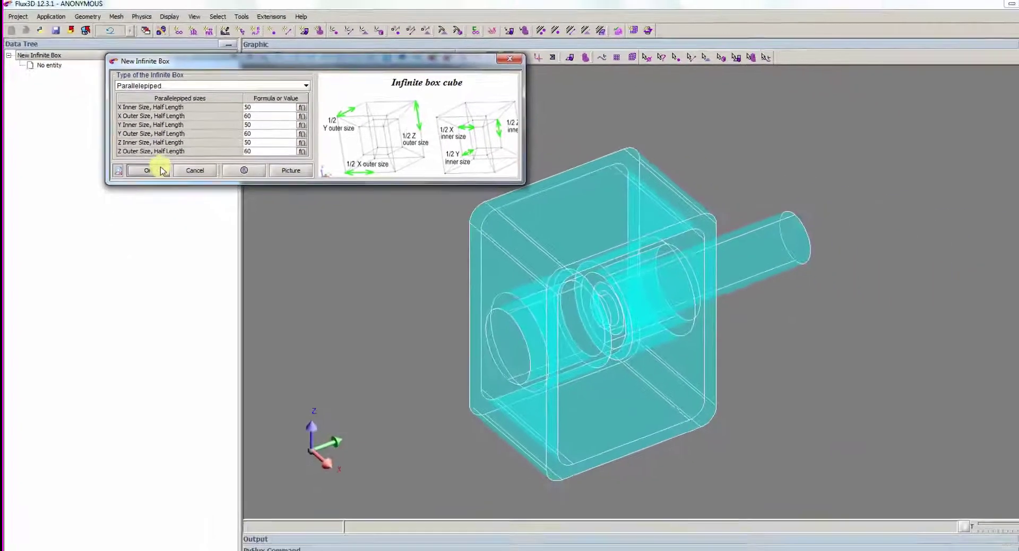
pyautogui.click(151, 171)
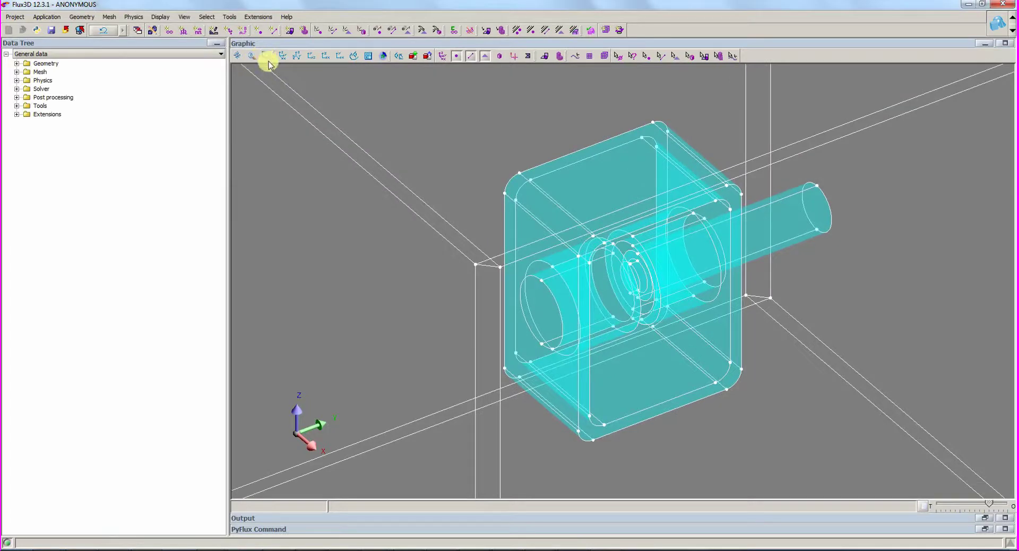
pyautogui.click(265, 57)
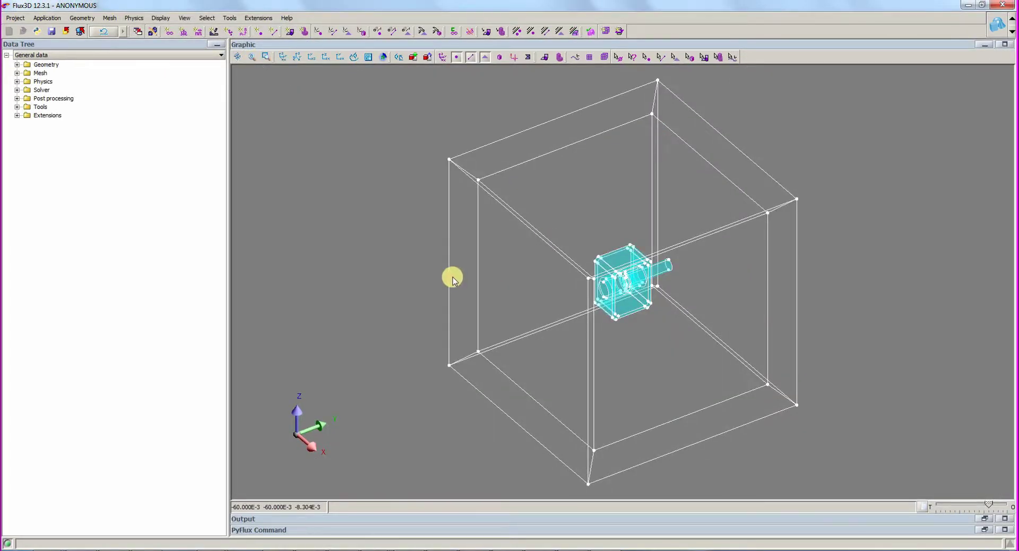
# Step: Complete the infinite box with its volumes, faces, lines and points
pyautogui.click(87, 18)
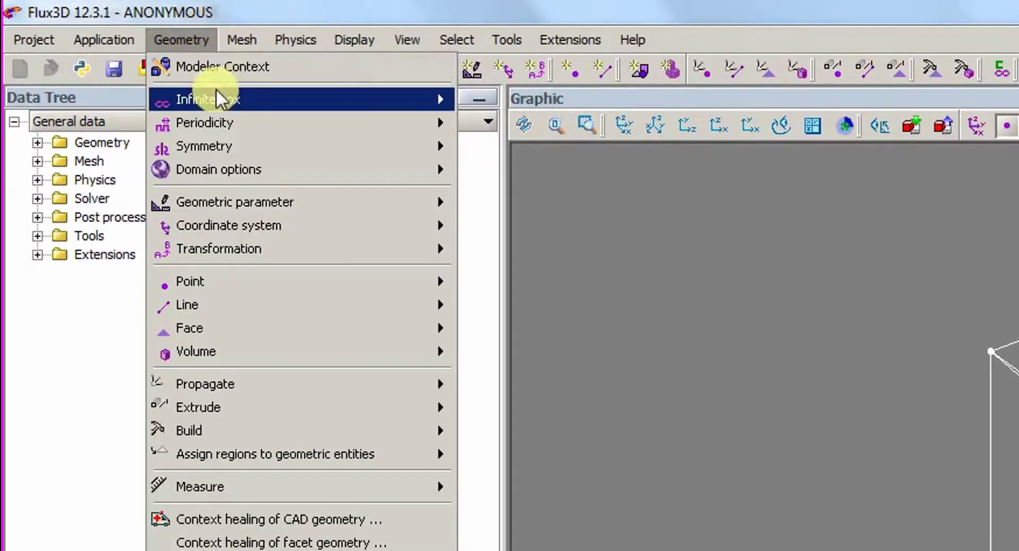
pyautogui.moveTo(341, 99)
pyautogui.click(578, 245)
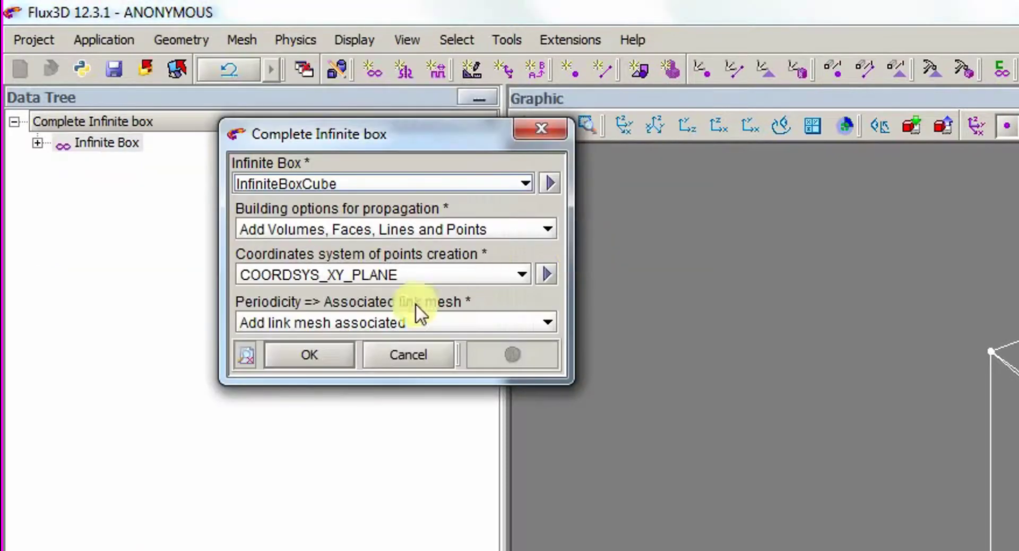
pyautogui.click(294, 353)
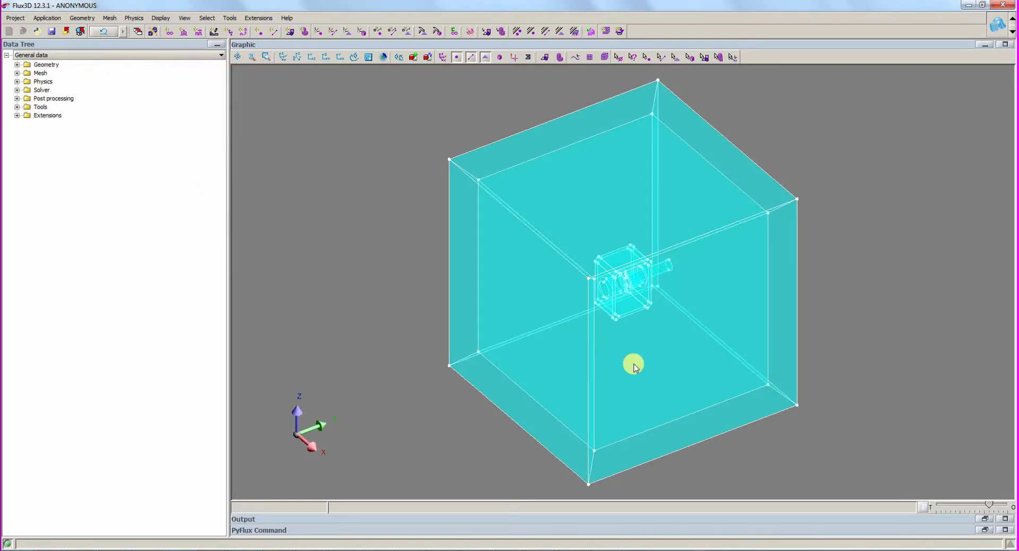
# Step: Set InfiniteBoxCube invisible from the Geometry > Domain > Infinite Box data tree
pyautogui.click(17, 64)
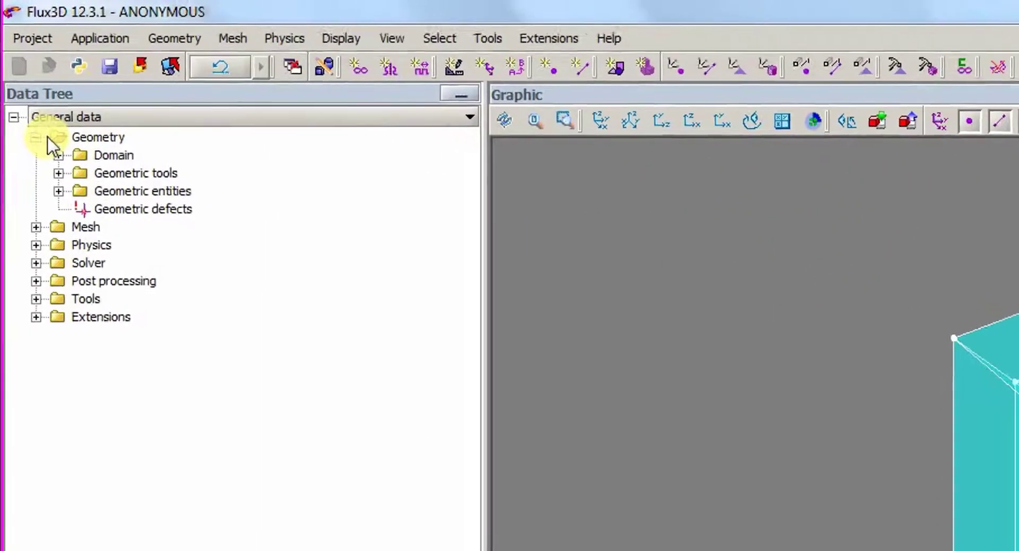
pyautogui.click(58, 155)
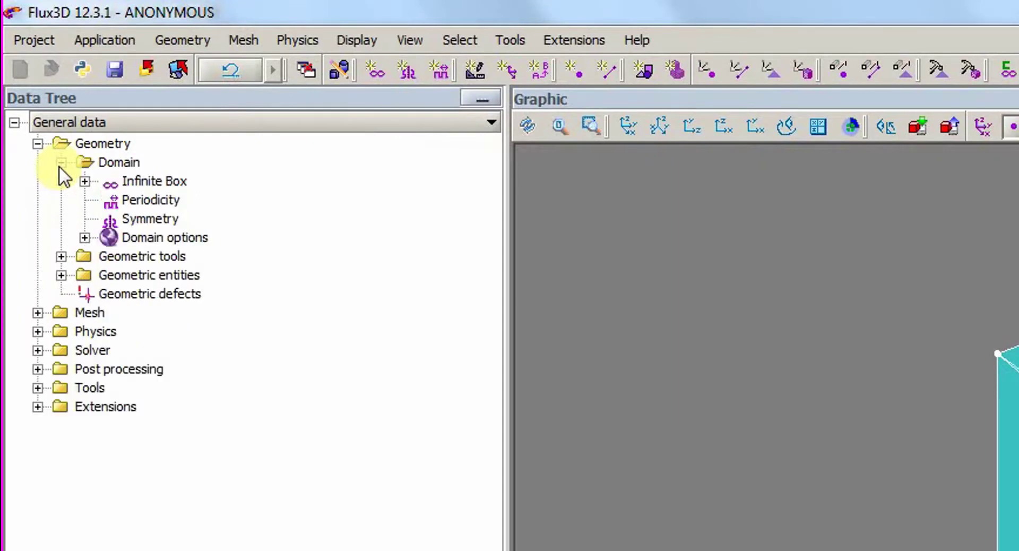
pyautogui.click(84, 181)
pyautogui.rightClick(152, 199)
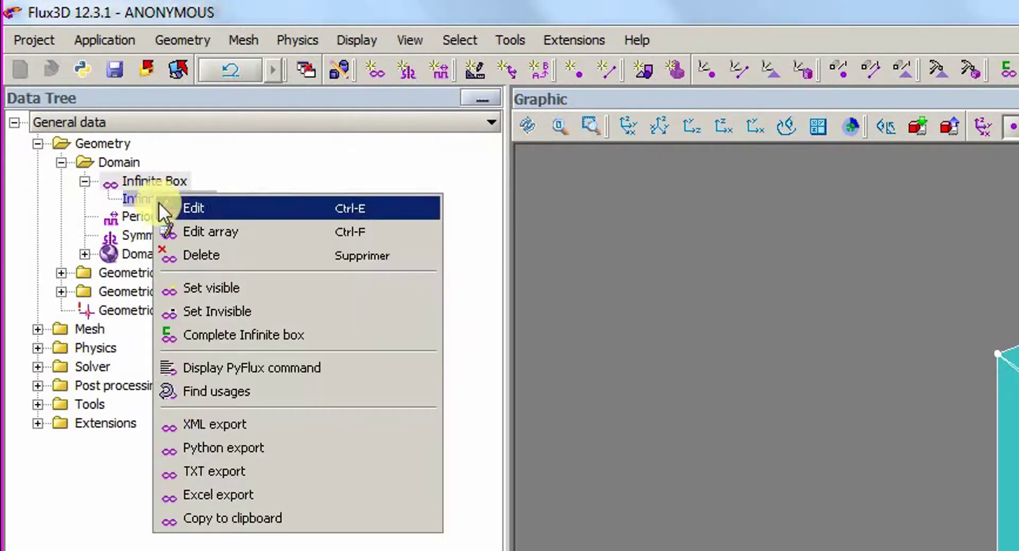
pyautogui.click(209, 309)
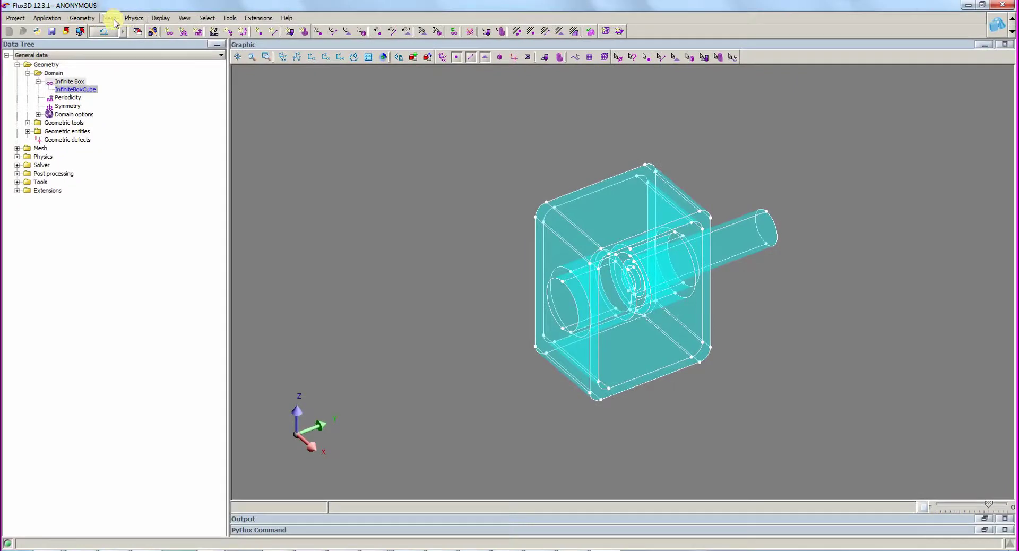
# Step: Run Mesh domain on the actuator, then generate second-order elements
pyautogui.click(111, 17)
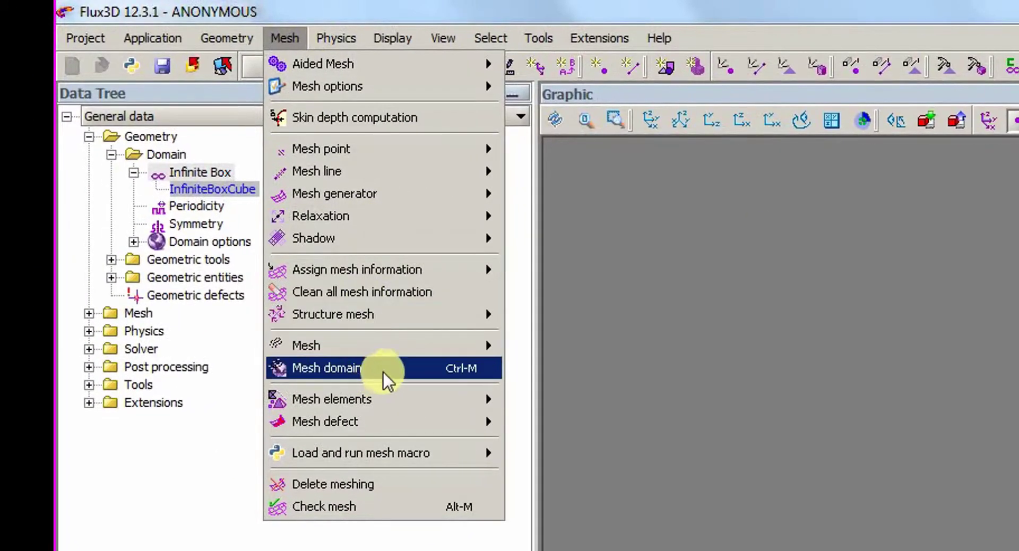
pyautogui.click(393, 370)
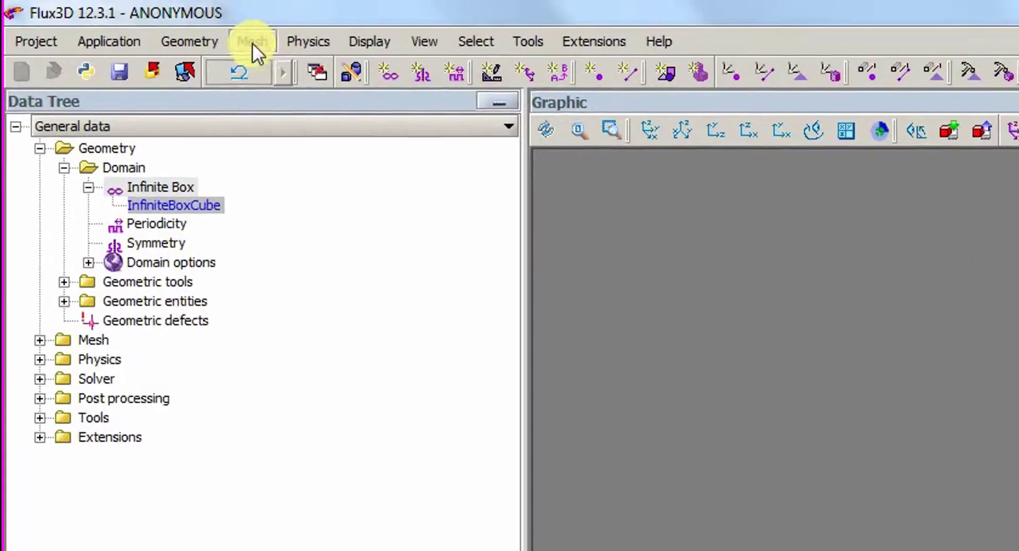
pyautogui.click(110, 18)
pyautogui.moveTo(366, 379)
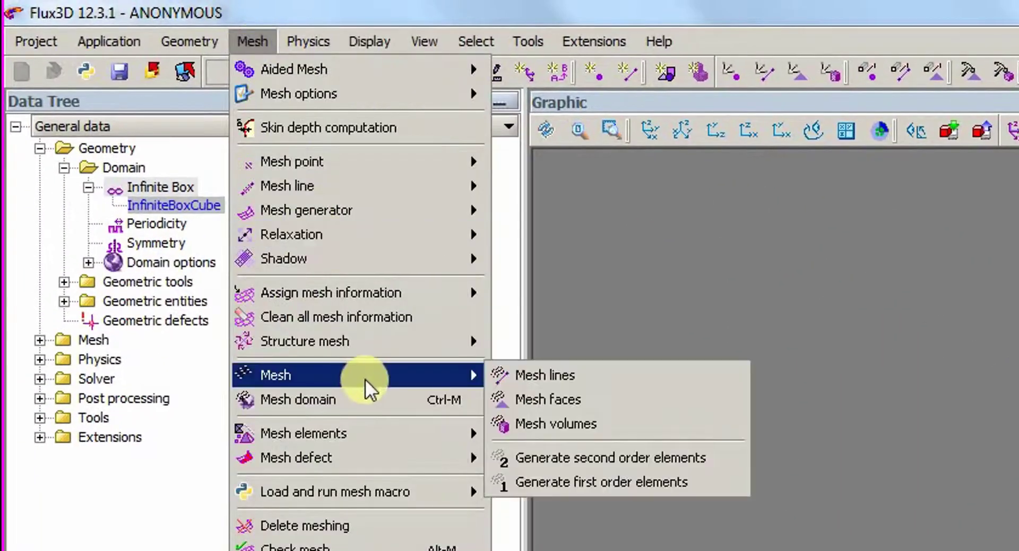
pyautogui.click(612, 459)
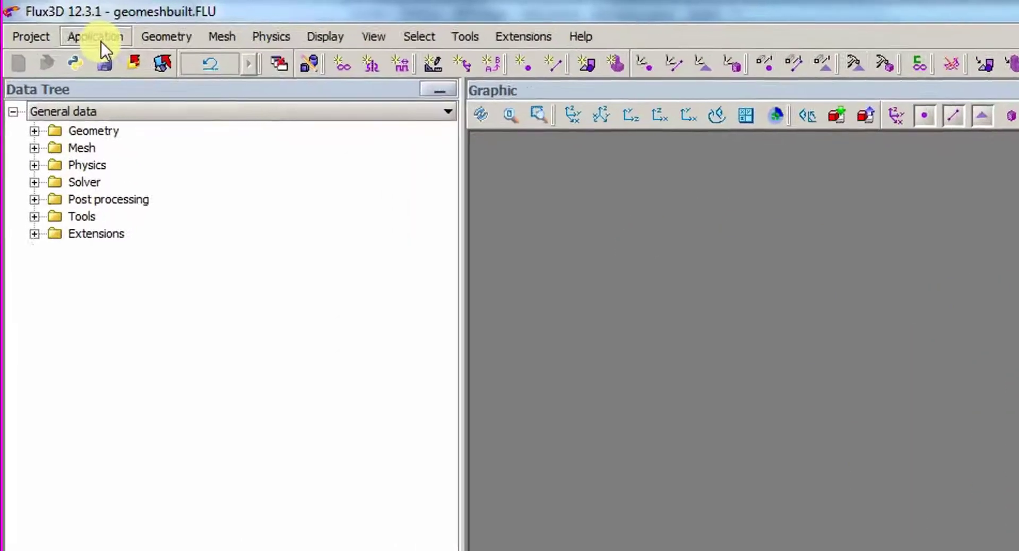
# Step: Define the project as a Magneto Static 3D application, keeping the default Automatic formulations
pyautogui.click(57, 21)
pyautogui.moveTo(57, 36)
pyautogui.moveTo(113, 34)
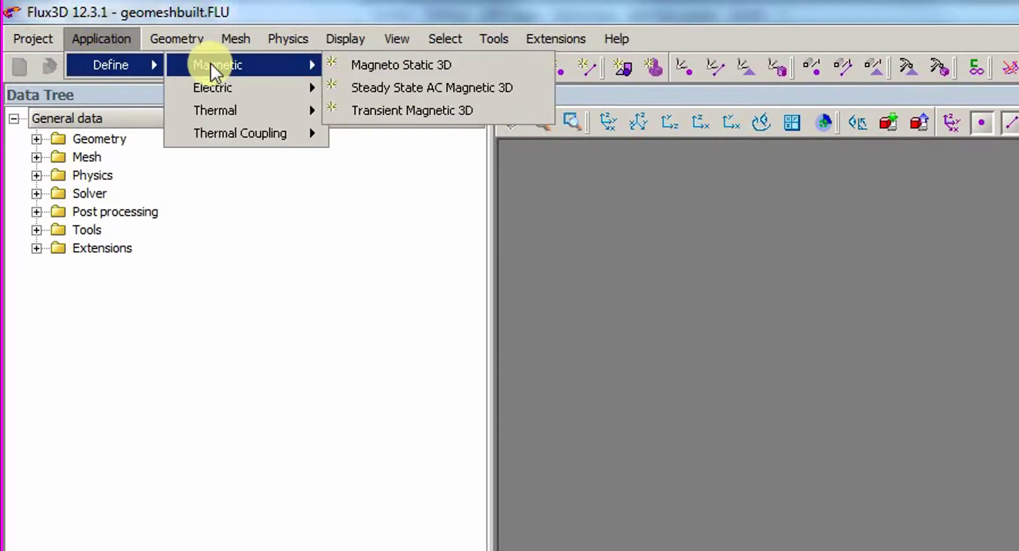
pyautogui.click(400, 64)
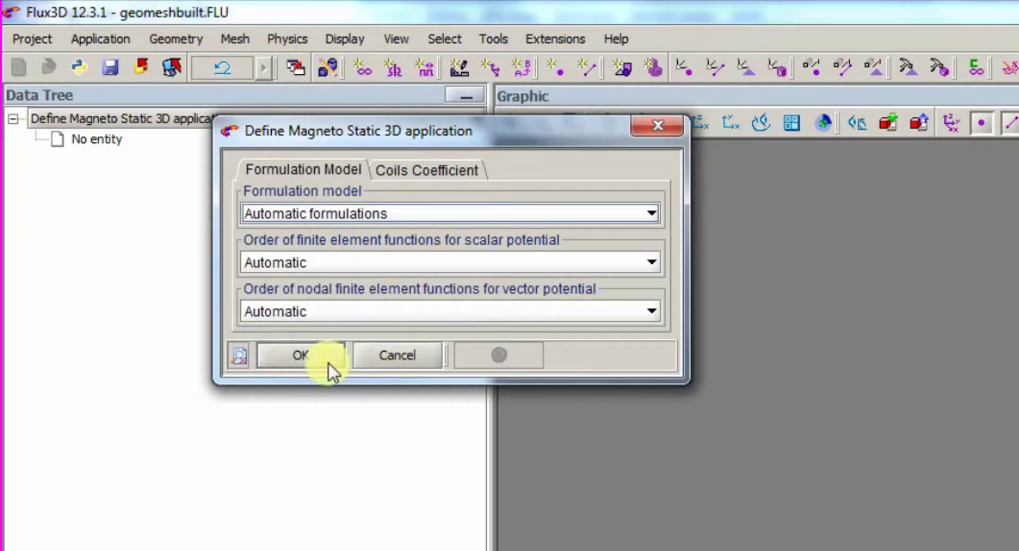
pyautogui.click(324, 361)
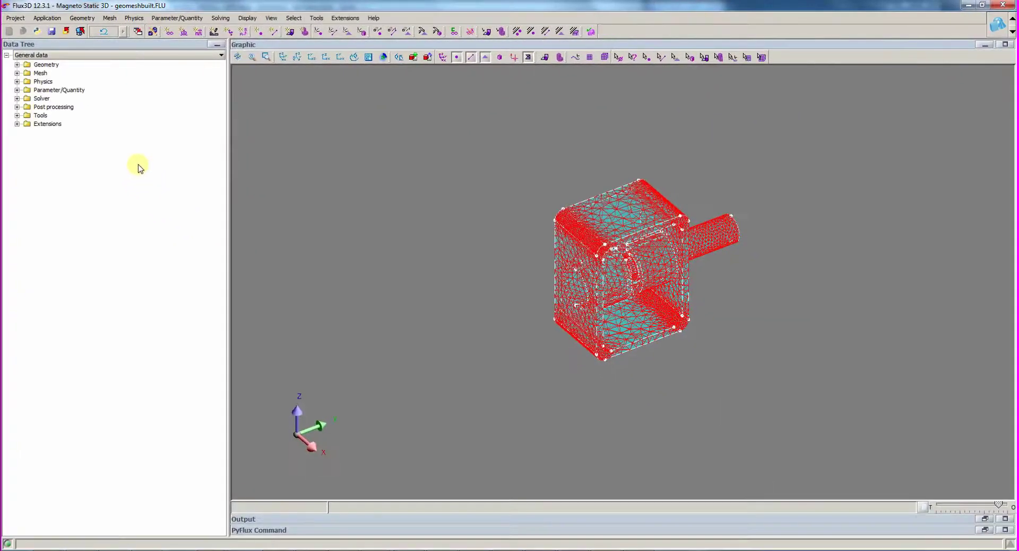
# Step: Start importing a material from Physics > Material via the material manager, and bring Material Manager forward
pyautogui.click(17, 82)
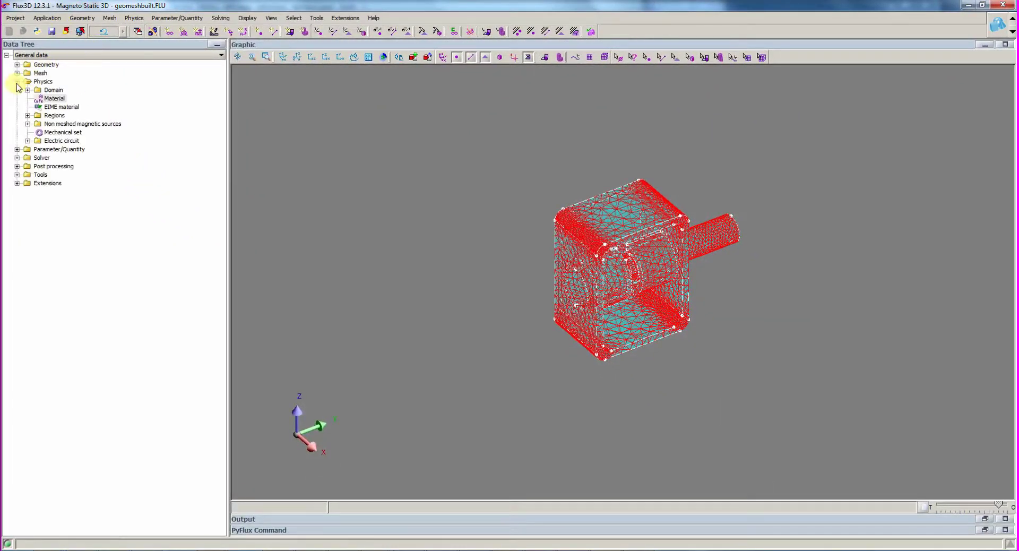
pyautogui.rightClick(45, 98)
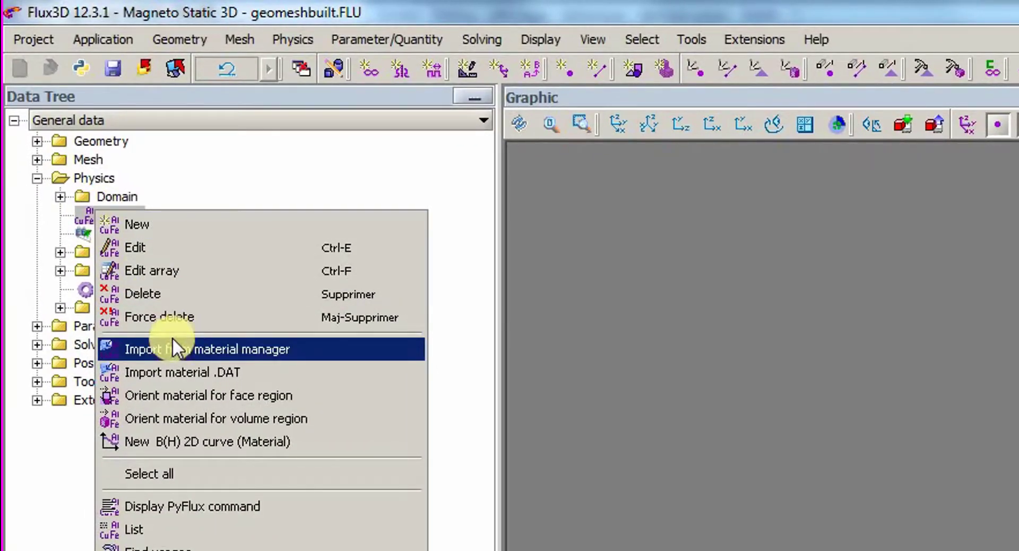
pyautogui.click(173, 342)
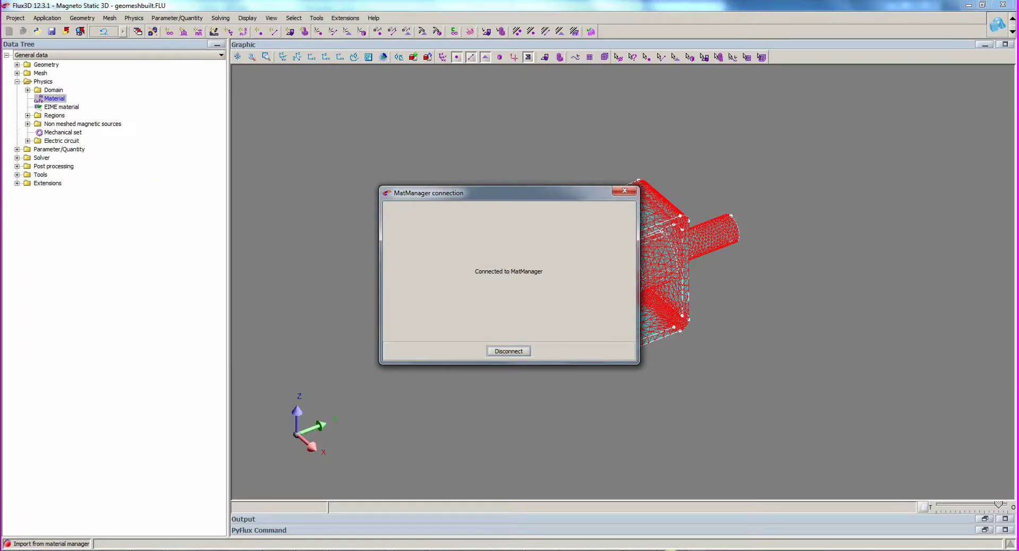
pyautogui.moveTo(670, 550)
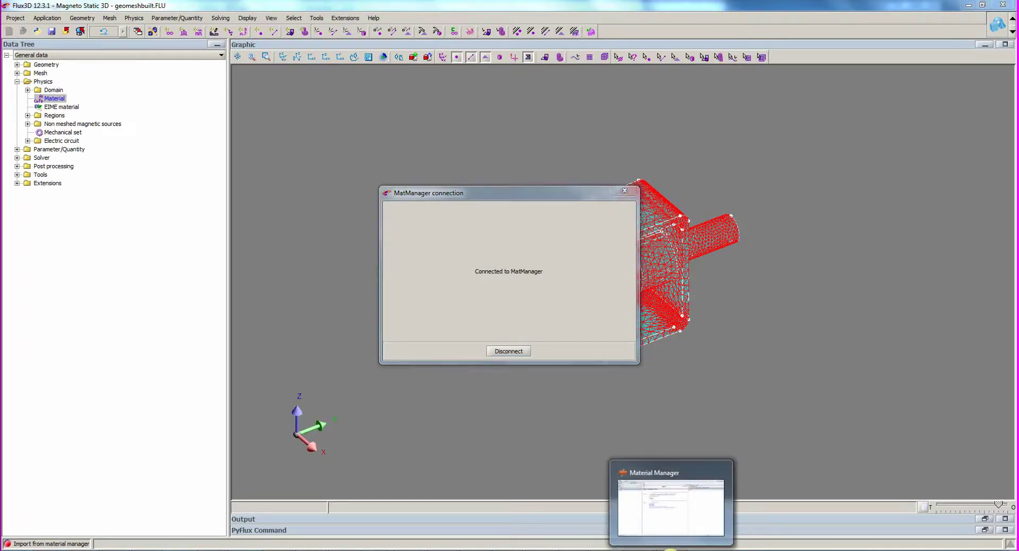
pyautogui.click(670, 550)
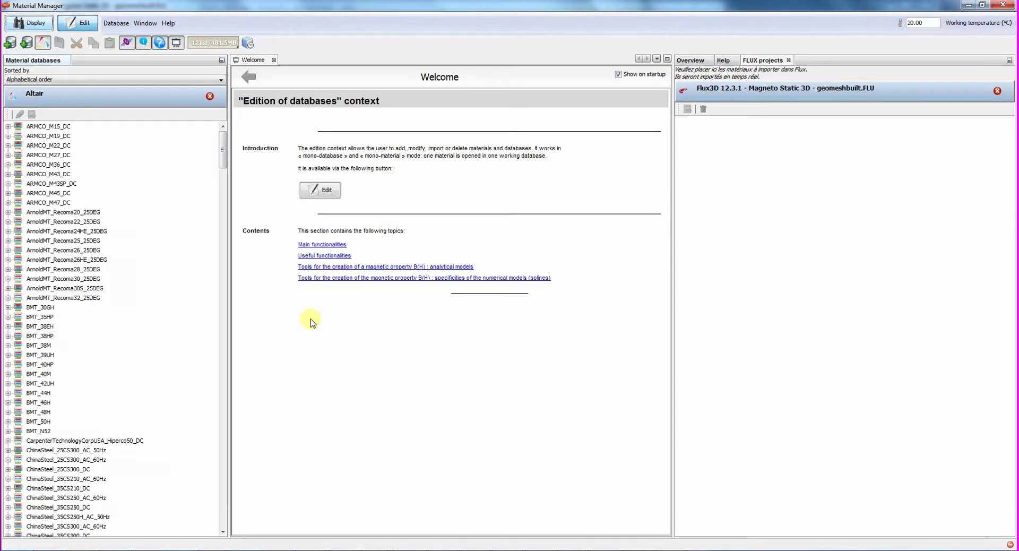
# Step: Sort materials by family, send Soft > Carbon Steel FLU_1010_XC10_RO to the Flux3D project, then close Material Manager
pyautogui.click(88, 81)
pyautogui.click(60, 102)
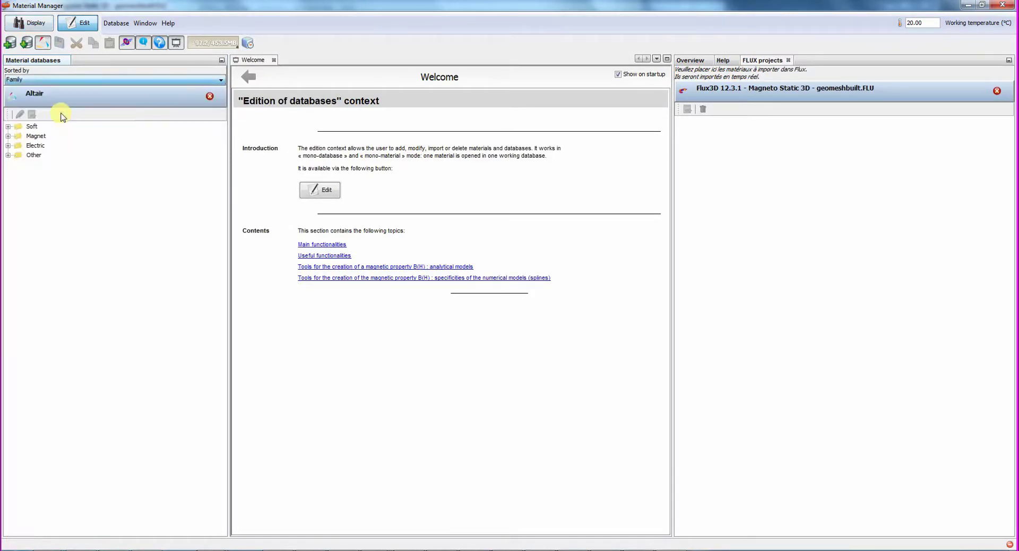
pyautogui.click(8, 126)
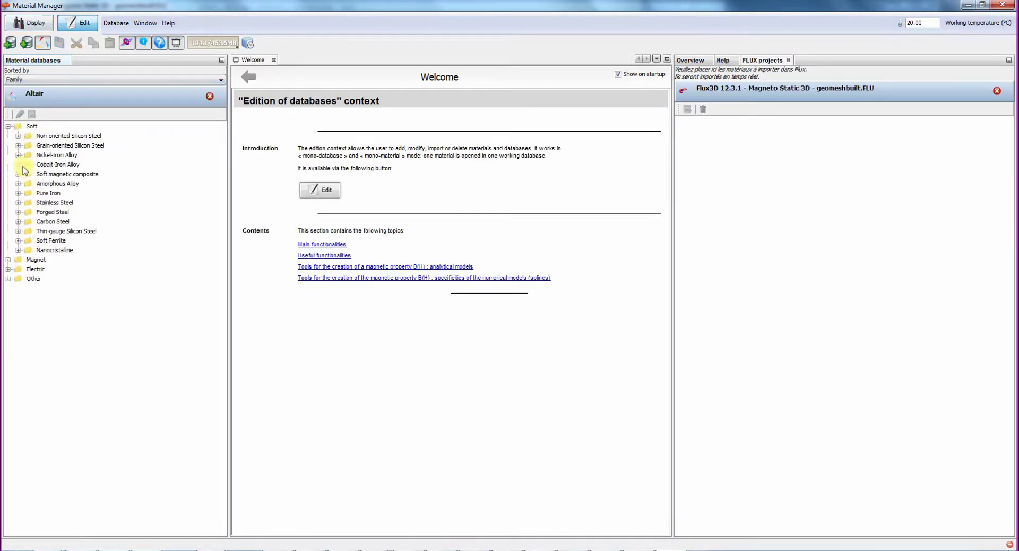
pyautogui.click(18, 222)
pyautogui.click(74, 231)
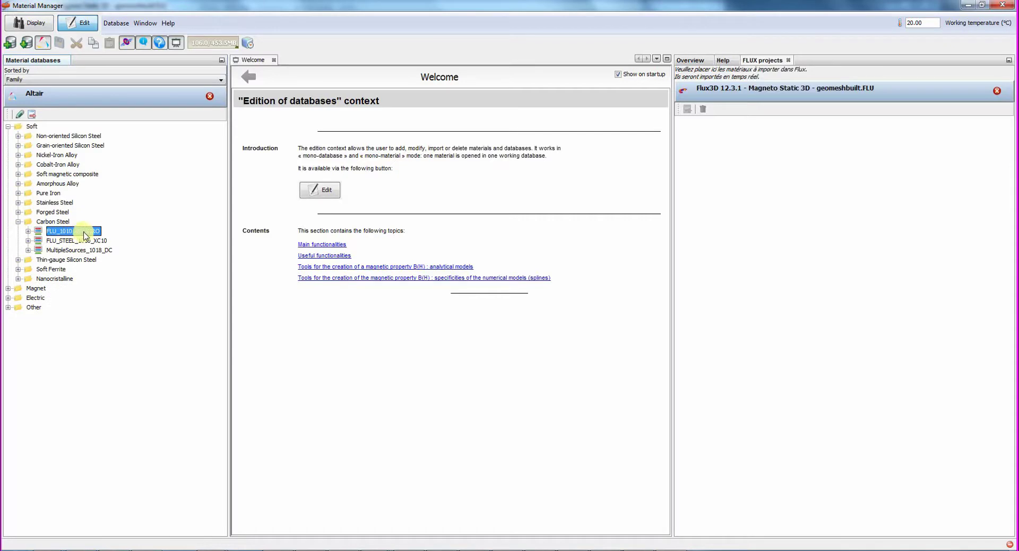
pyautogui.moveTo(773, 191); pyautogui.dragTo(764, 197)
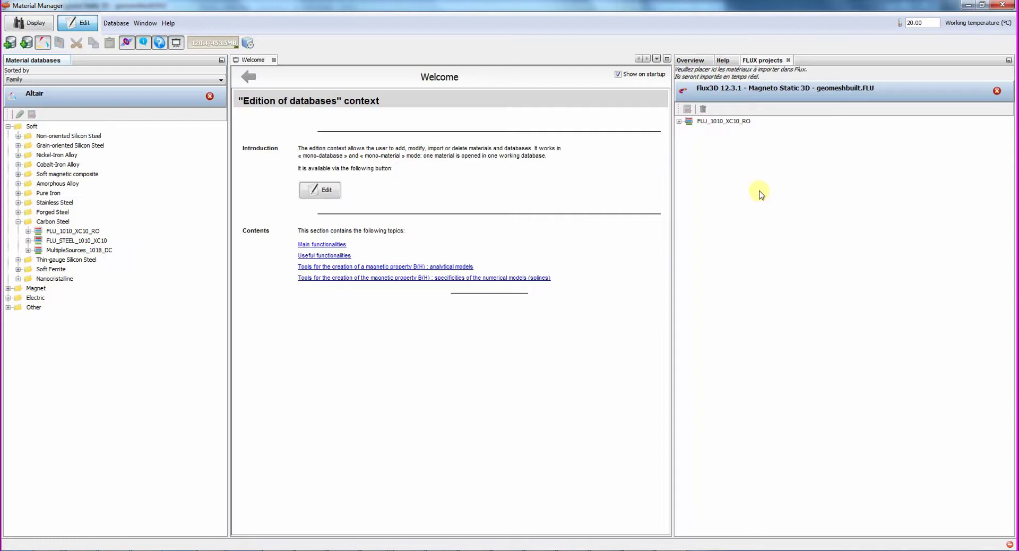
pyautogui.click(1008, 5)
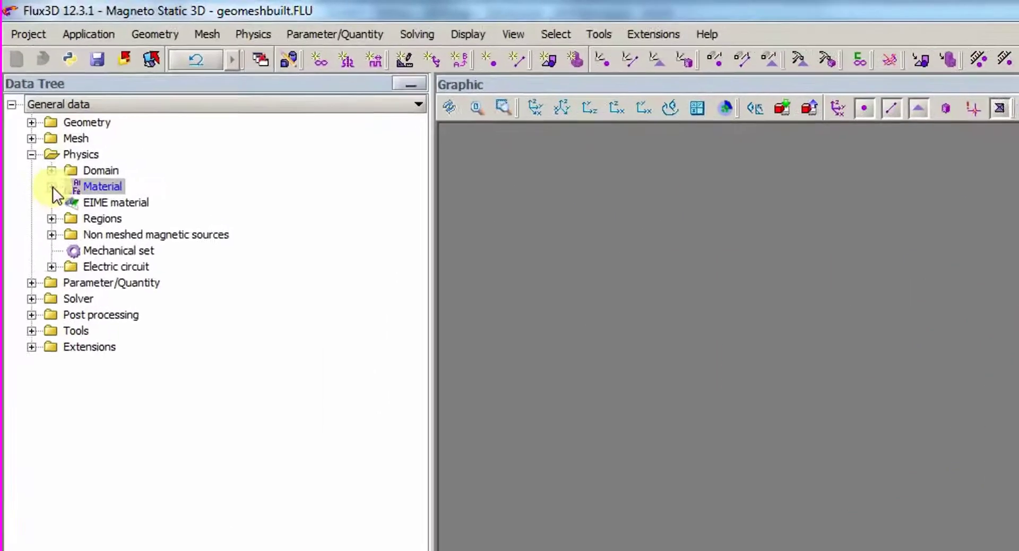
# Step: Expand Material to show FLU_1010_XC10_RO, then expand Parameter/Quantity
pyautogui.click(27, 98)
pyautogui.click(65, 106)
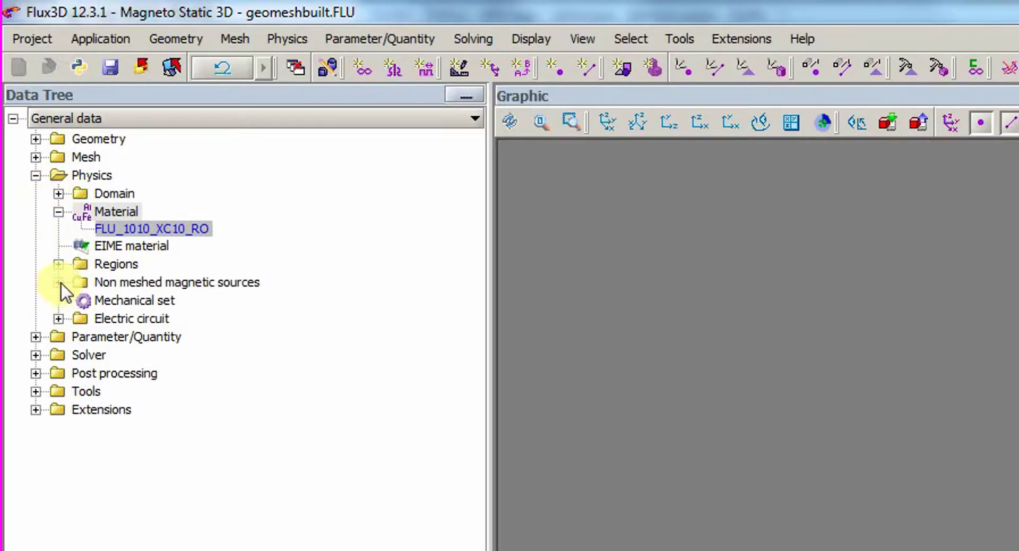
pyautogui.click(35, 337)
# Step: Create an I/O physical parameter named Current with reference value 1
pyautogui.rightClick(121, 355)
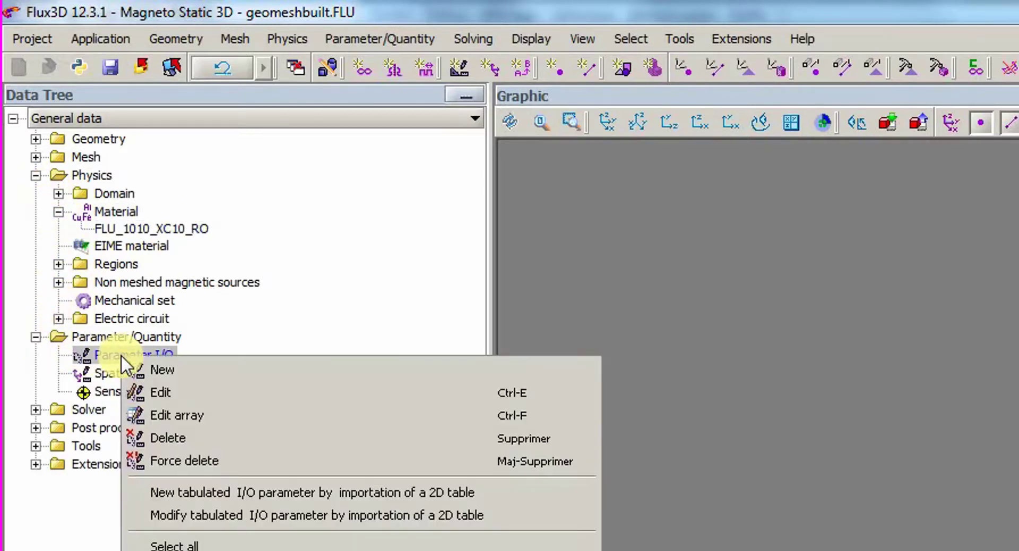
pyautogui.click(162, 369)
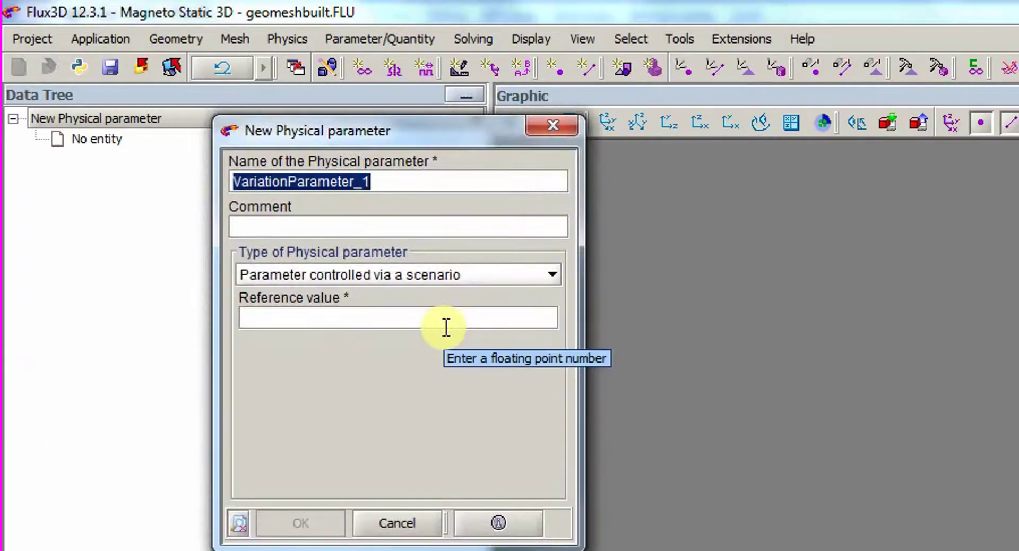
pyautogui.write('Current')
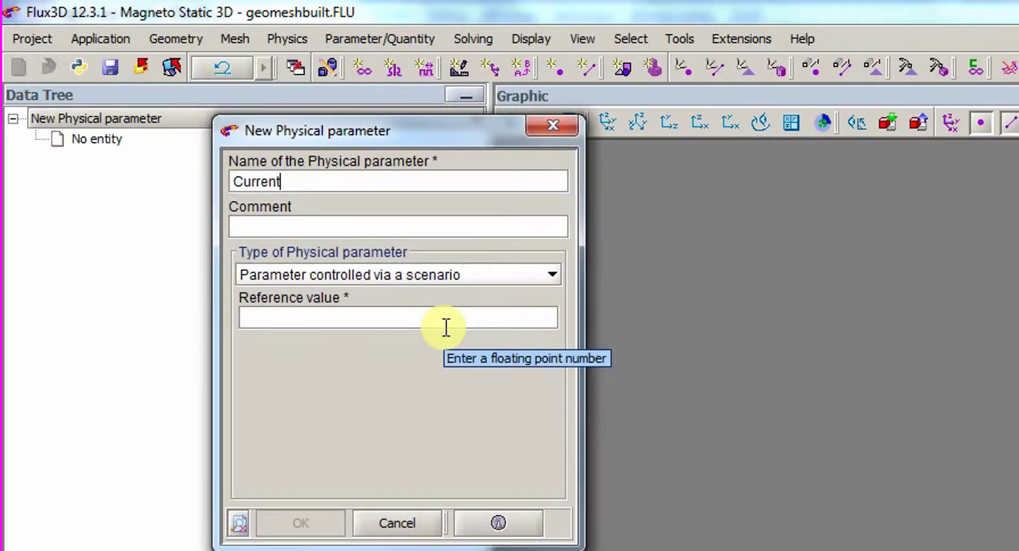
pyautogui.click(499, 318)
pyautogui.write('1')
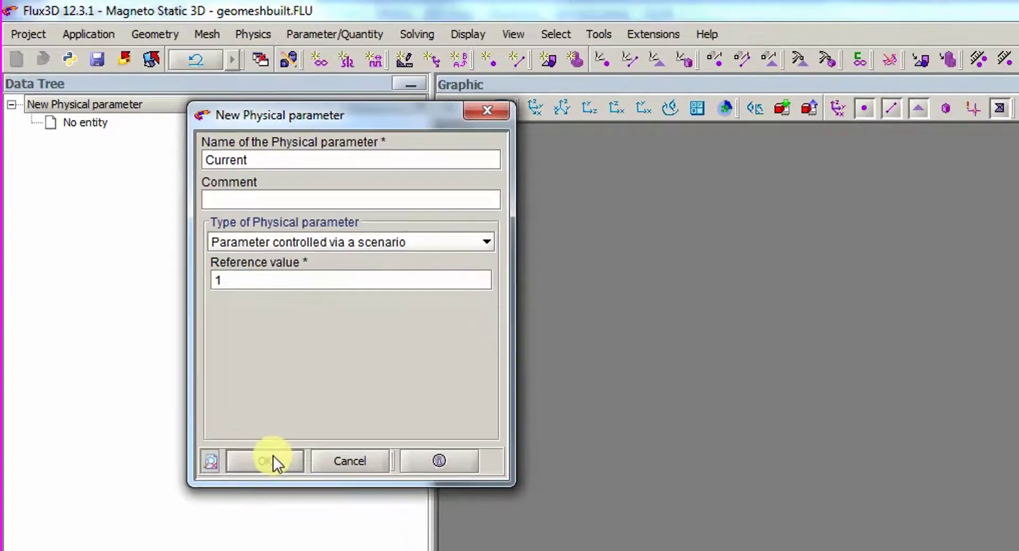
pyautogui.click(273, 457)
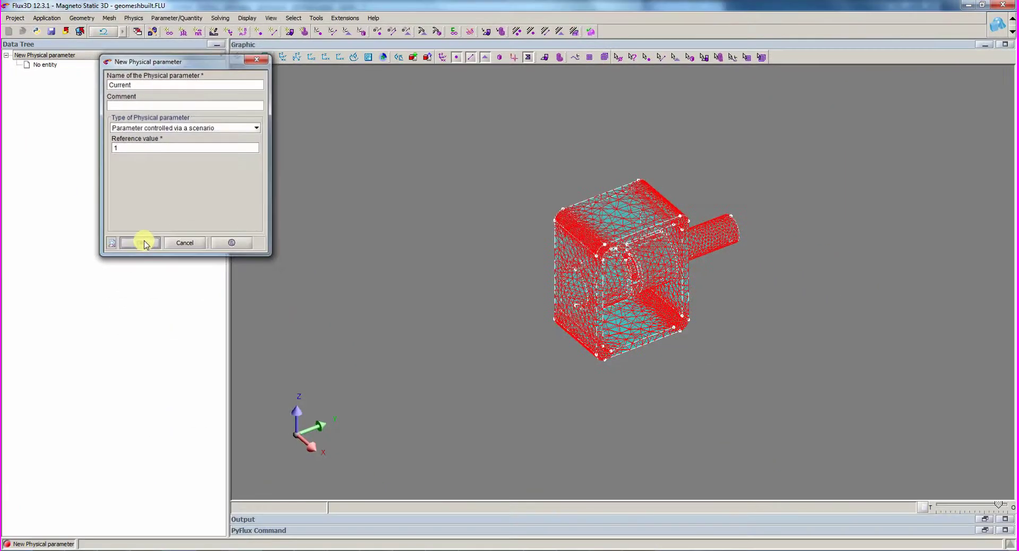
# Step: Dismiss the leftover parameter form and start a new stranded coil conductor under Electric circuit > FE coupling
pyautogui.click(196, 243)
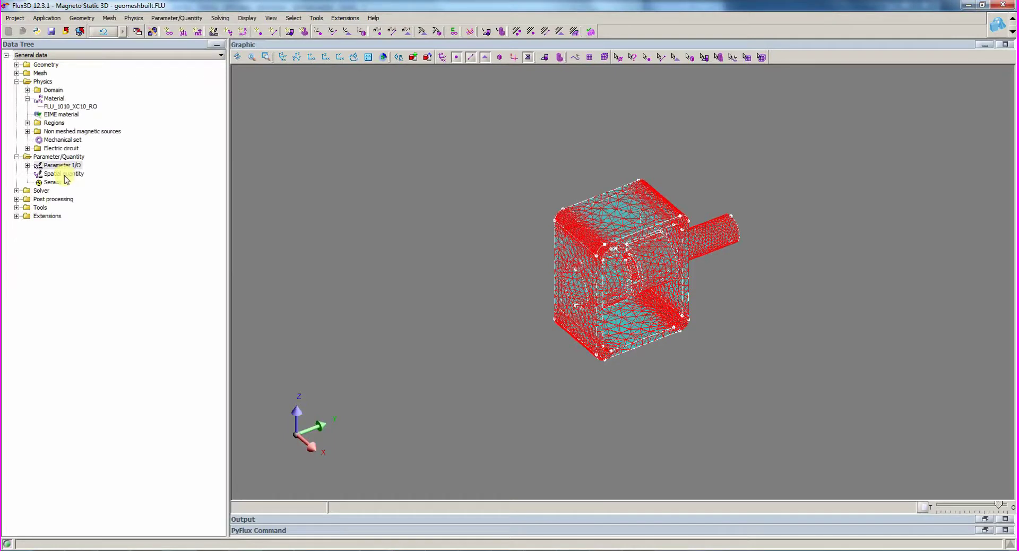
pyautogui.click(27, 149)
pyautogui.click(39, 157)
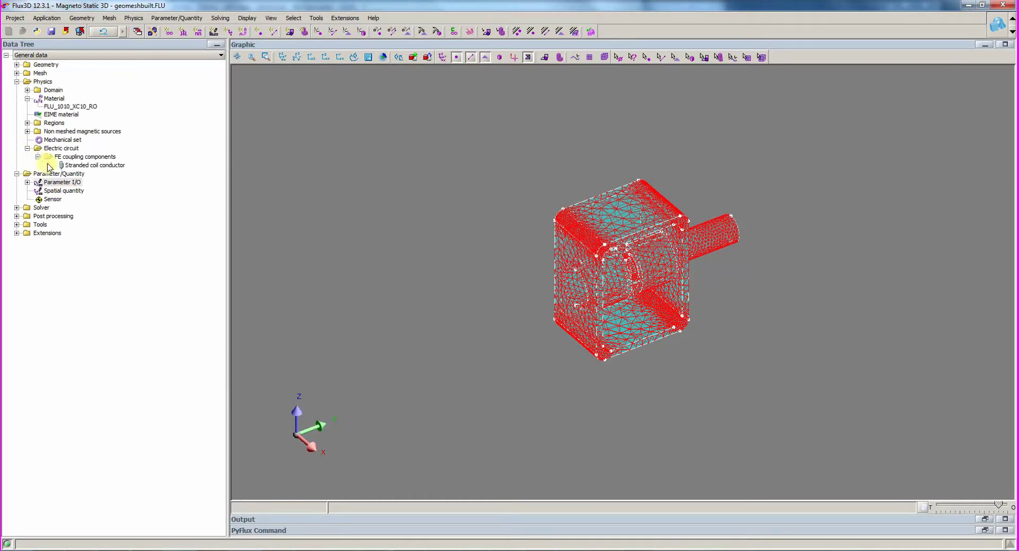
pyautogui.rightClick(114, 165)
pyautogui.click(126, 174)
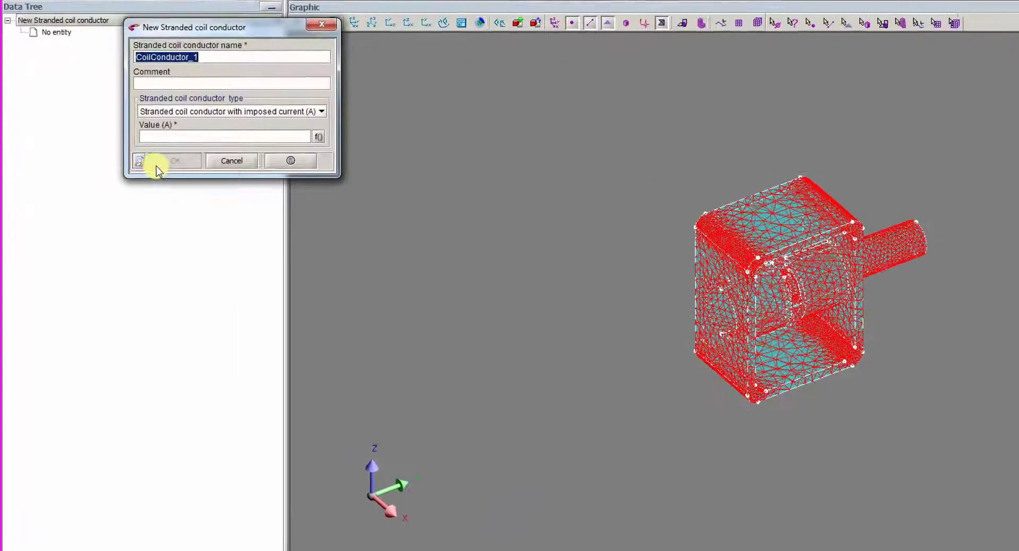
# Step: Set CoilConductor_1's imposed current to the CURRENT parameter and confirm the conductor
pyautogui.click(264, 132)
pyautogui.click(342, 132)
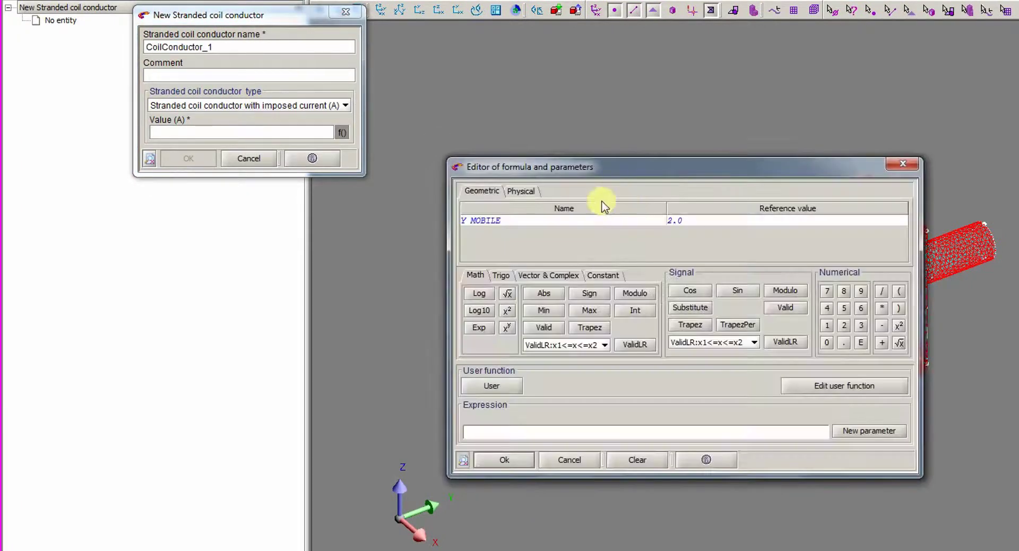
pyautogui.click(520, 190)
pyautogui.doubleClick(509, 221)
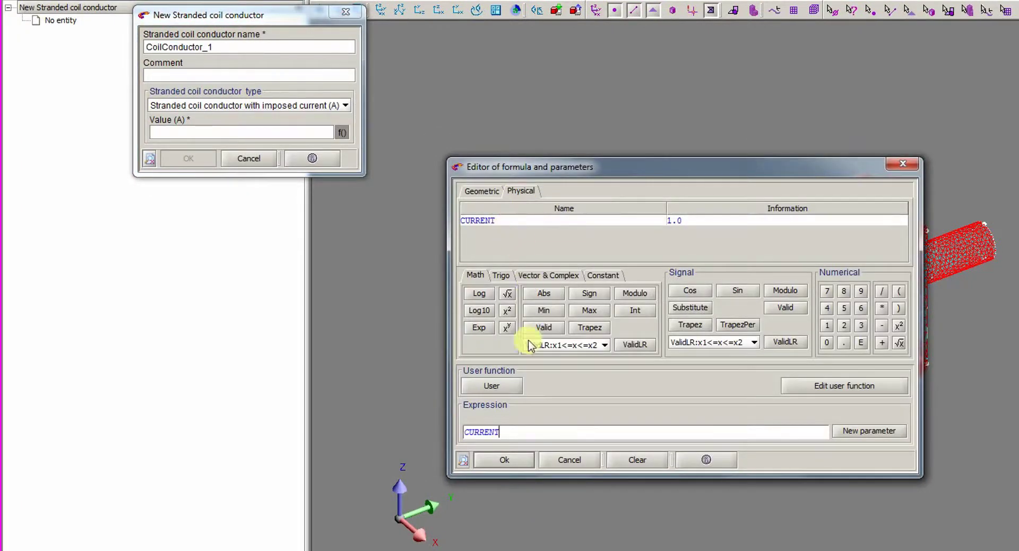
pyautogui.click(501, 460)
pyautogui.click(191, 159)
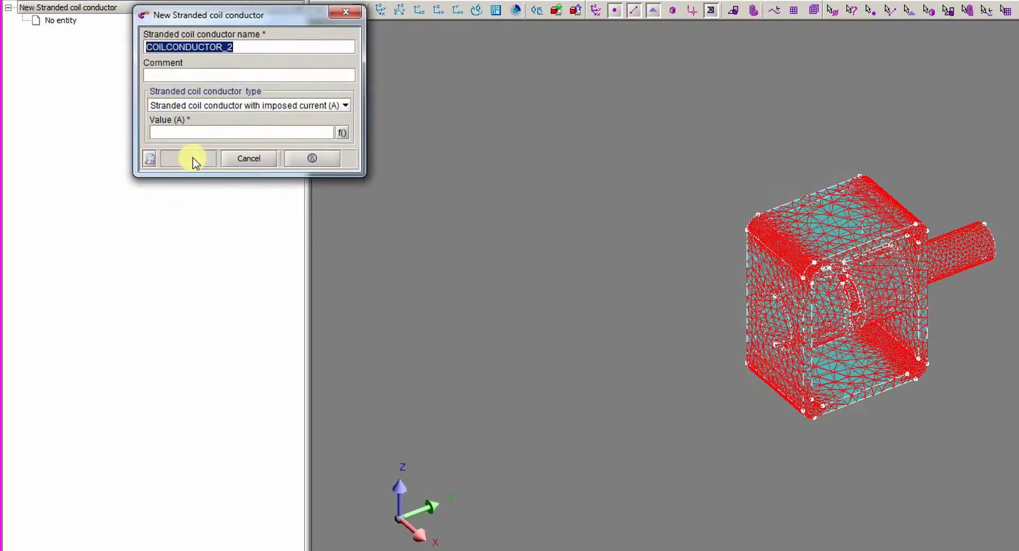
pyautogui.click(262, 158)
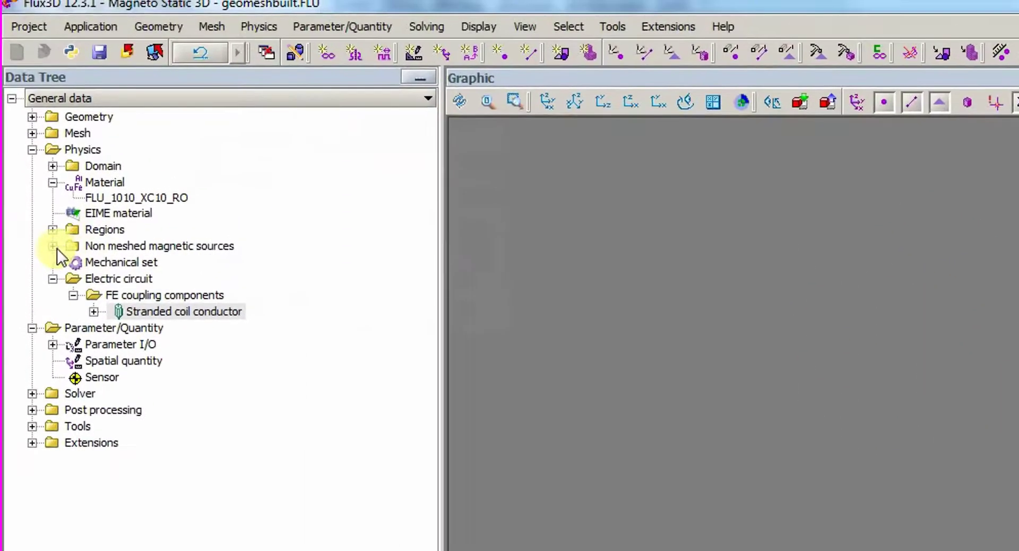
# Step: Start a new non-meshed coil defined in COORDSYS_ZX_PLANE
pyautogui.click(46, 178)
pyautogui.rightClick(106, 262)
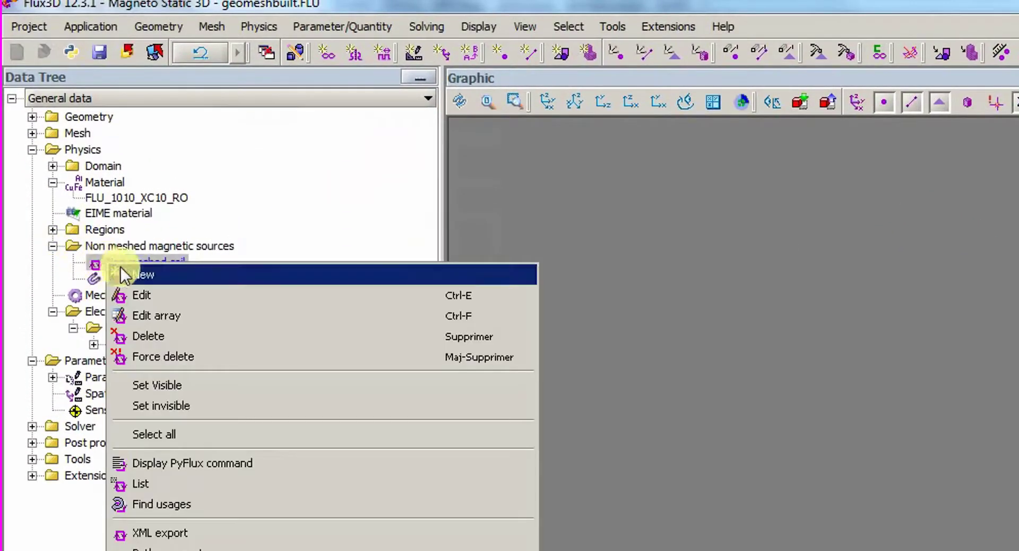
pyautogui.click(183, 272)
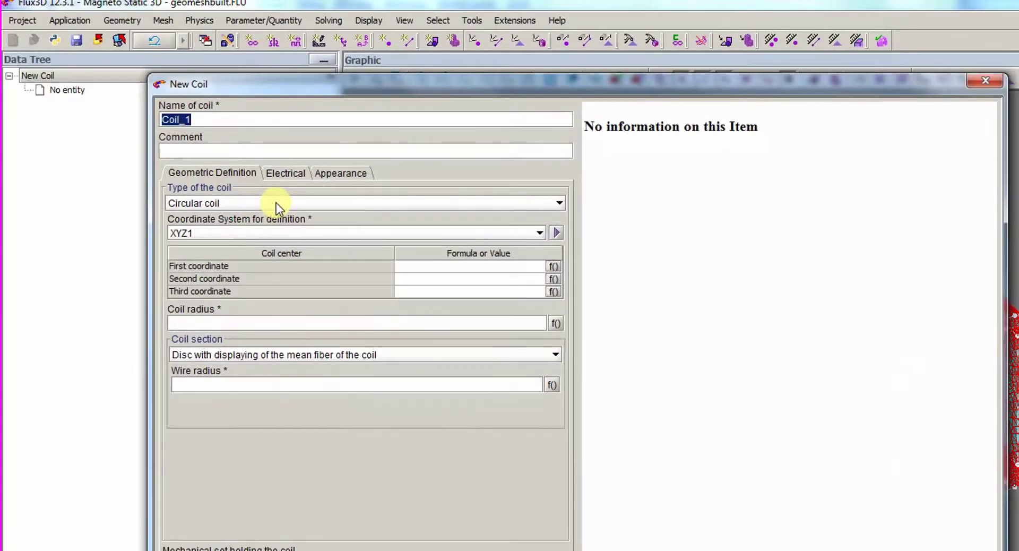
pyautogui.click(279, 231)
pyautogui.click(256, 277)
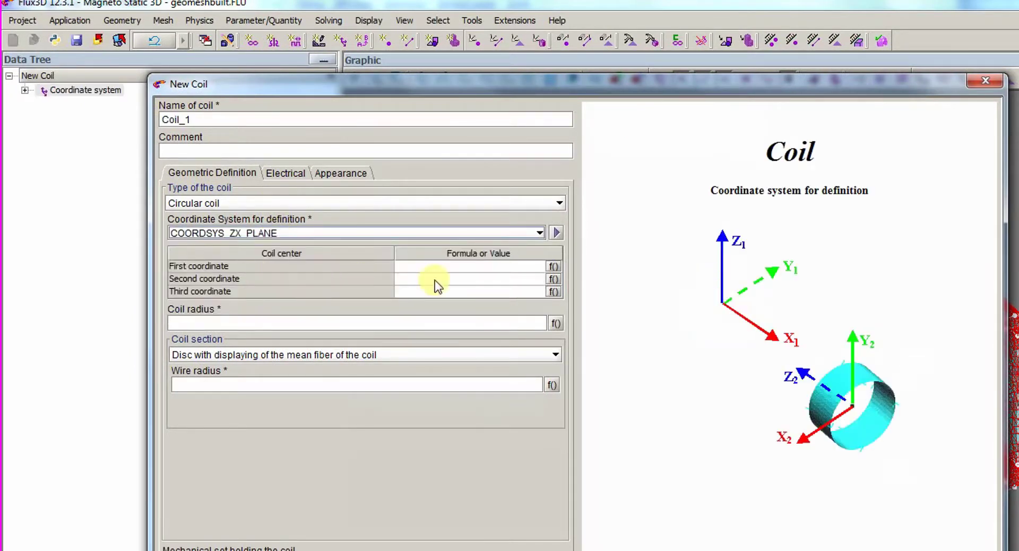
# Step: Place the coil centre at 0,0,0 with radius 8.025
pyautogui.click(451, 266)
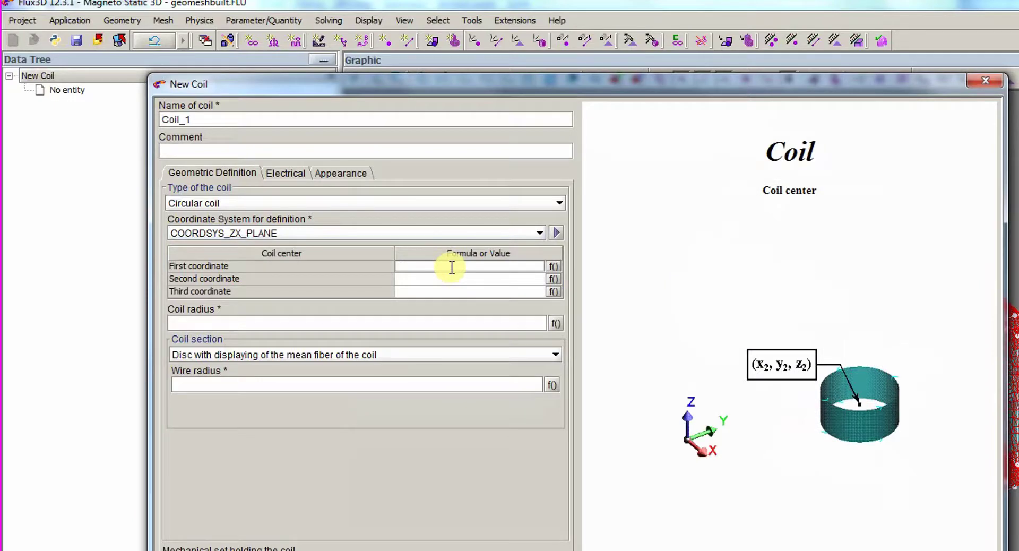
pyautogui.write('0')
pyautogui.press('Return')
pyautogui.write('0')
pyautogui.press('Return')
pyautogui.write('0')
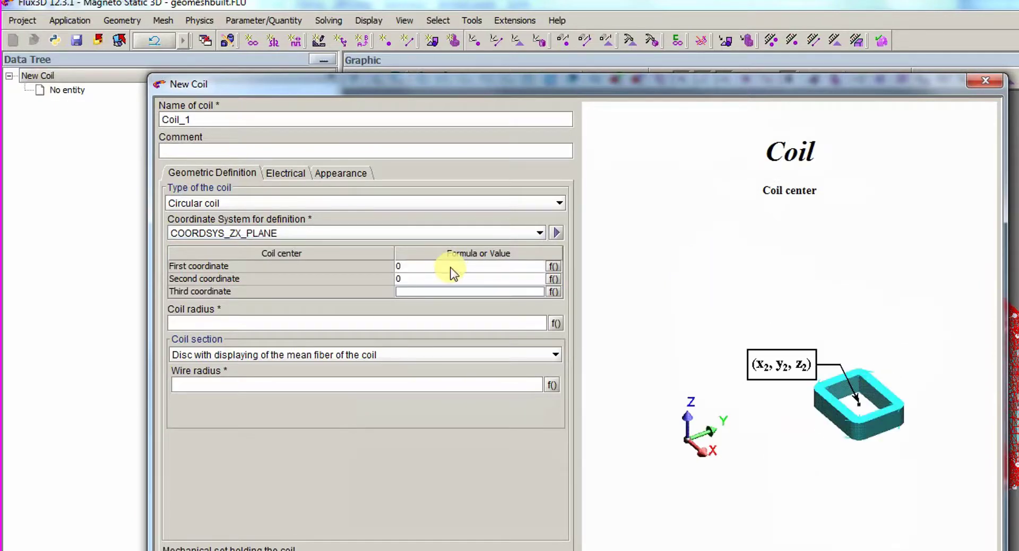
pyautogui.click(407, 325)
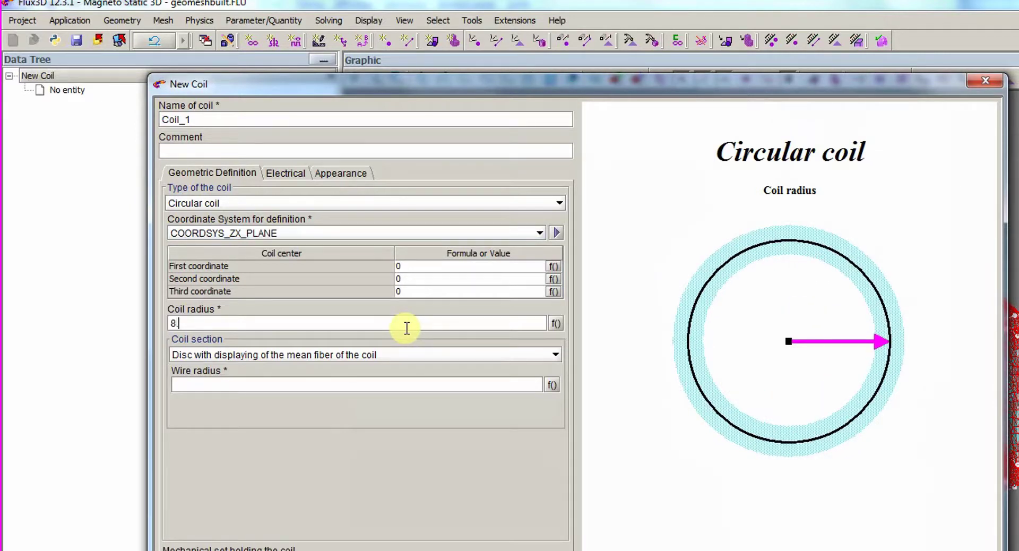
pyautogui.write('025')
# Step: Give the coil a rectangular section of height 14 and width 2.95
pyautogui.click(305, 353)
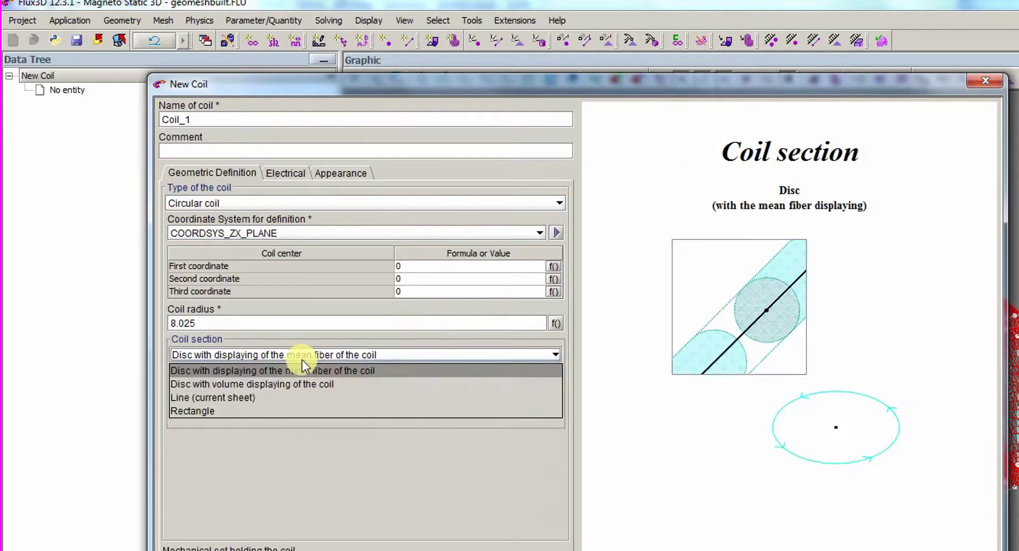
pyautogui.click(272, 411)
pyautogui.click(267, 385)
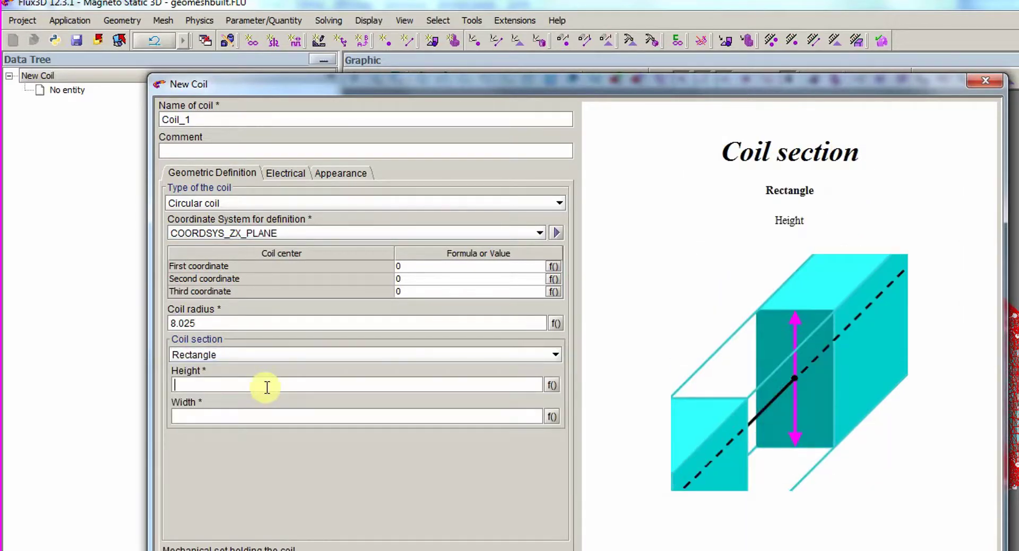
pyautogui.write('14')
pyautogui.click(259, 415)
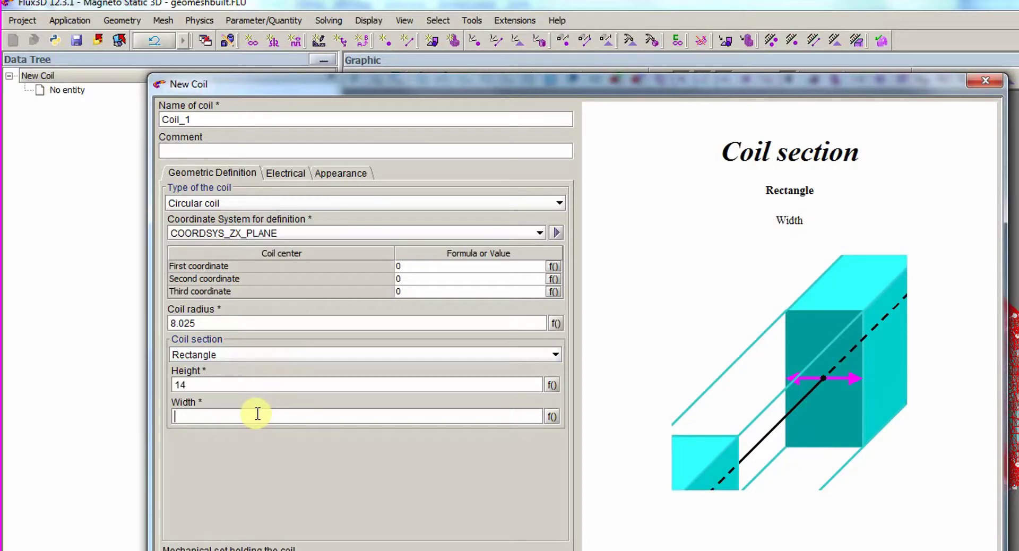
pyautogui.write('2.95')
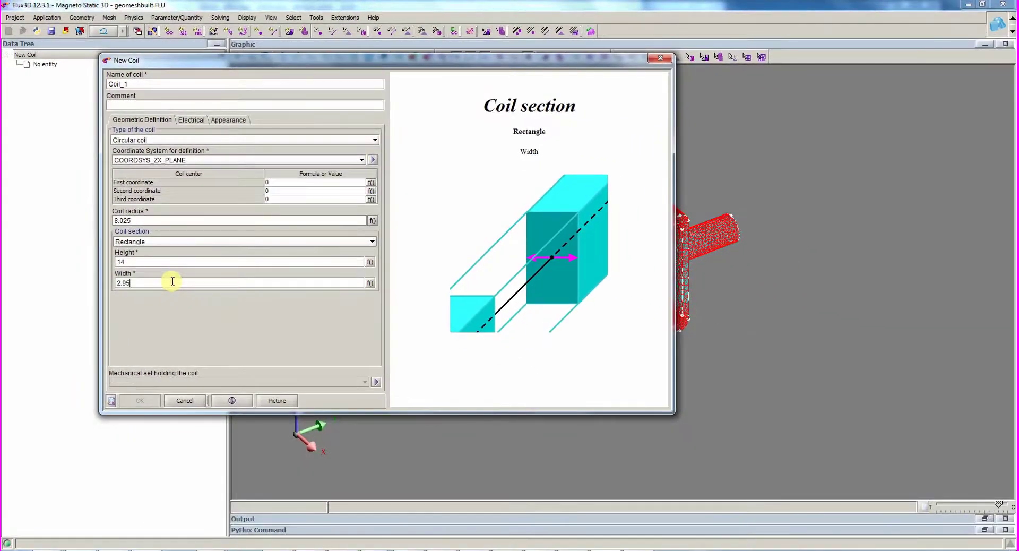
# Step: Give Coil_1 100 turns fed by COILCONDUCTOR_1 and create it
pyautogui.click(191, 120)
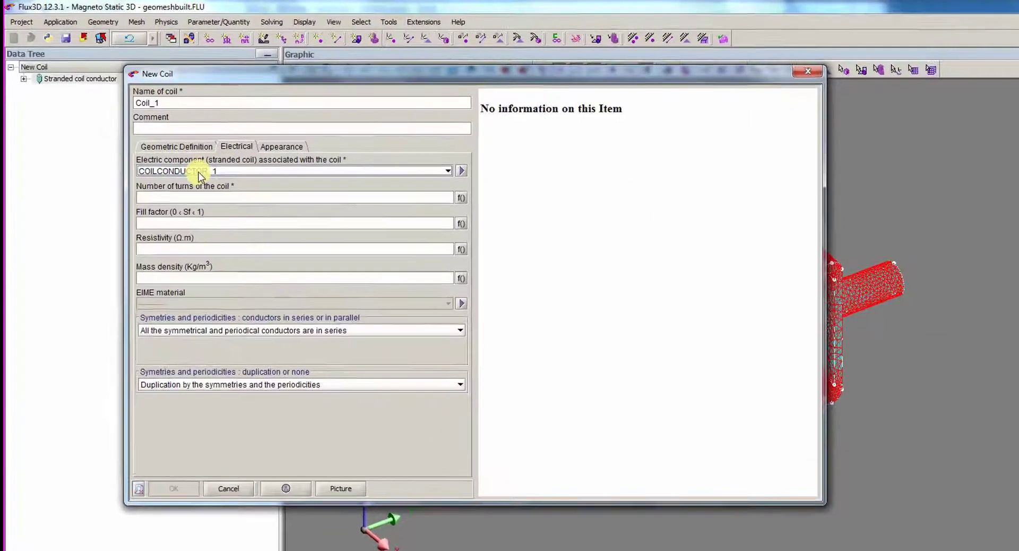
pyautogui.click(158, 160)
pyautogui.write('100')
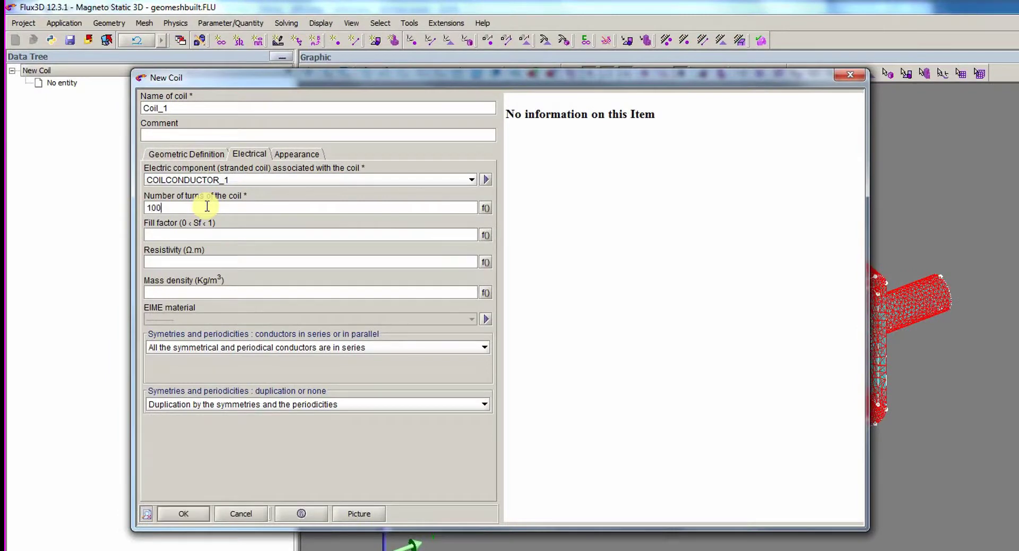
pyautogui.click(179, 510)
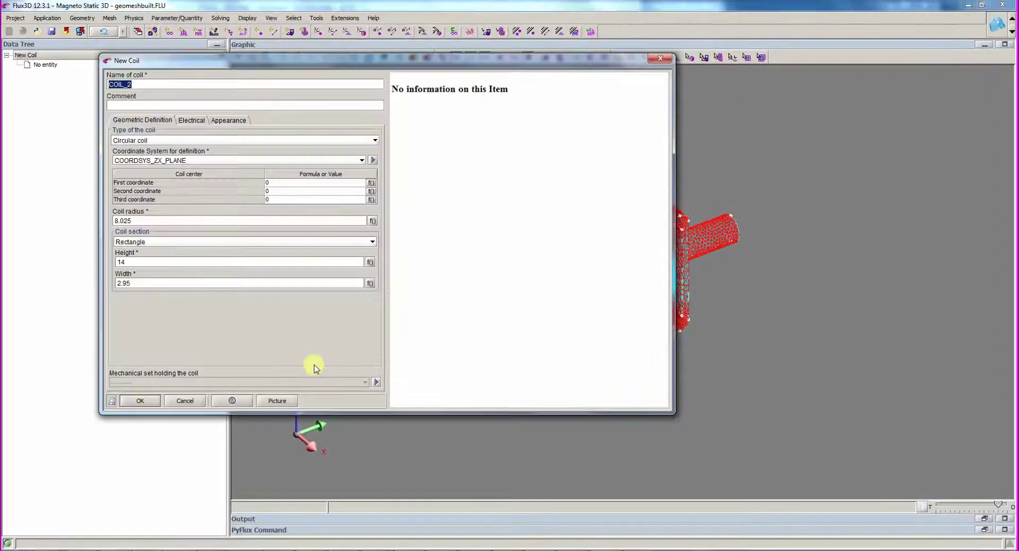
pyautogui.click(183, 401)
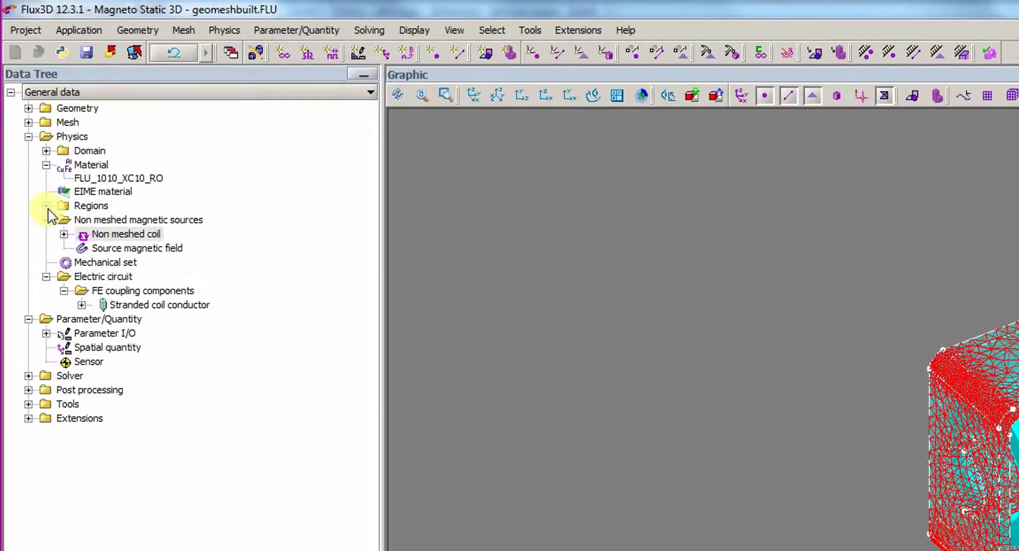
# Step: Create the AIR volume region
pyautogui.click(46, 206)
pyautogui.doubleClick(107, 261)
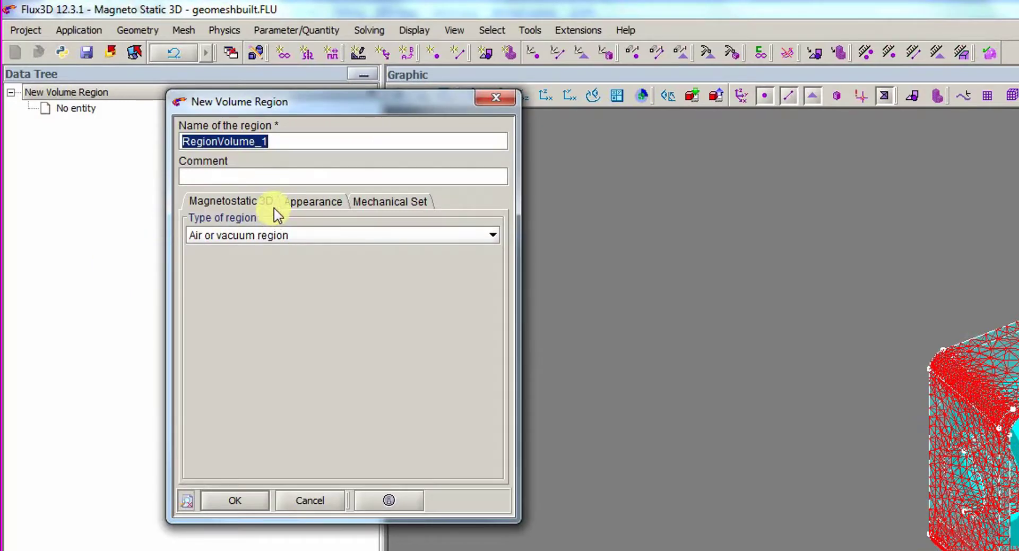
pyautogui.write('AIR')
pyautogui.click(237, 500)
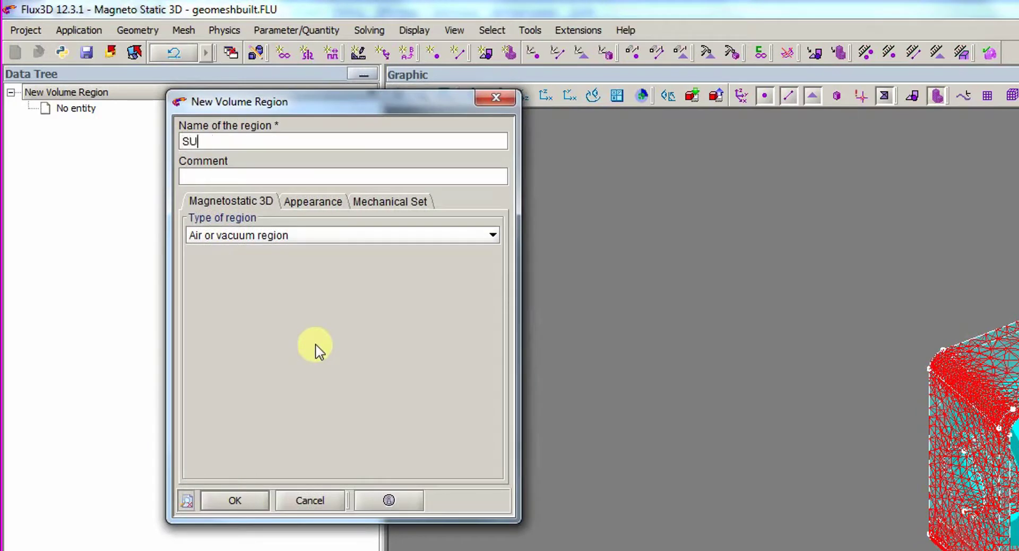
# Step: Create magnetic non-conducting volume regions SUPPORT and MOBILE using FLU_1010_XC10_RO
pyautogui.click(332, 236)
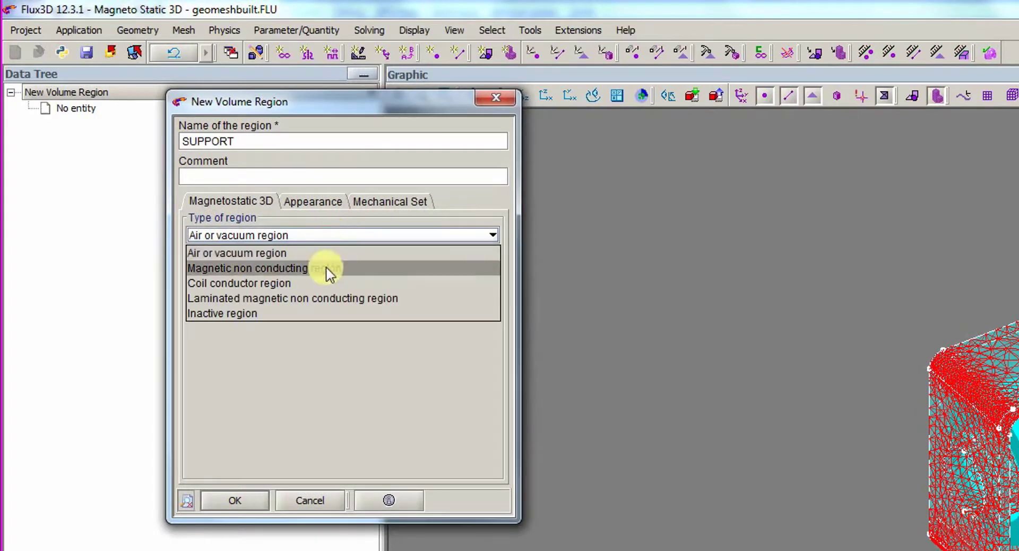
pyautogui.click(324, 267)
pyautogui.click(235, 501)
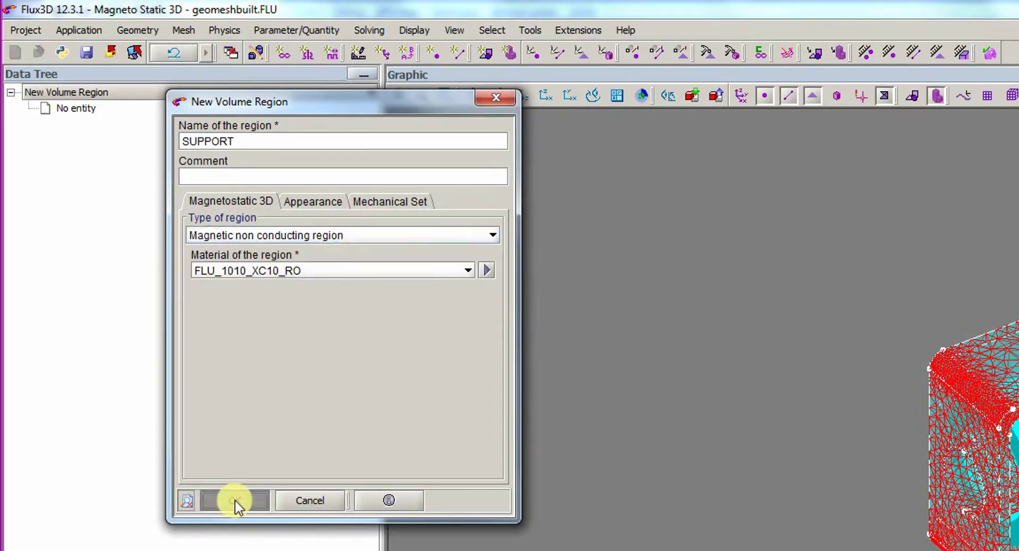
pyautogui.write('MOBILE')
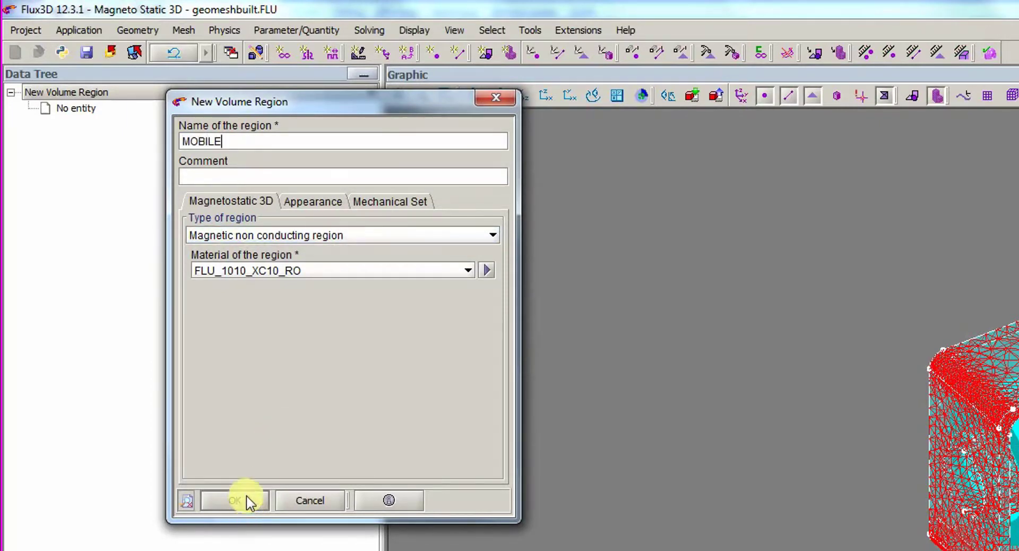
pyautogui.click(247, 496)
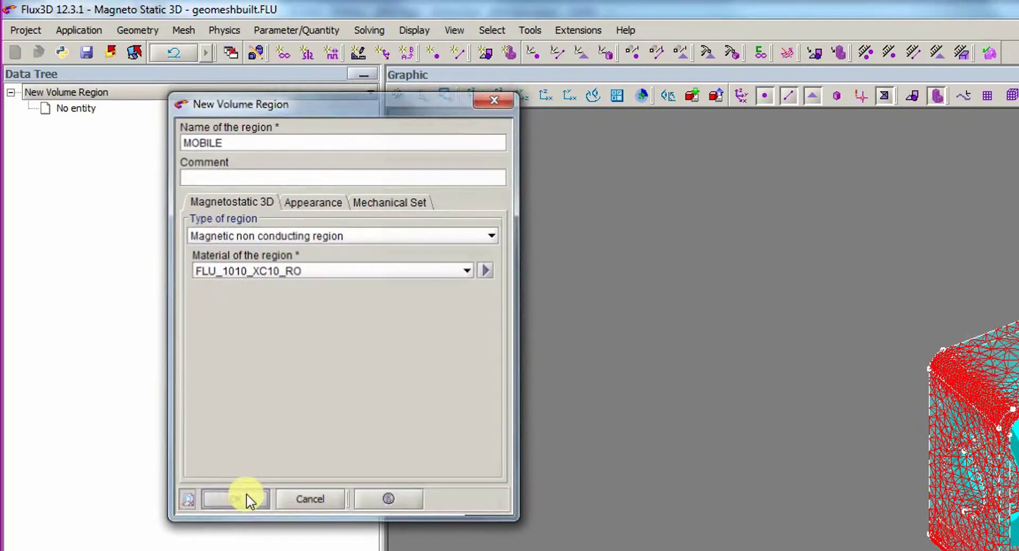
pyautogui.click(312, 500)
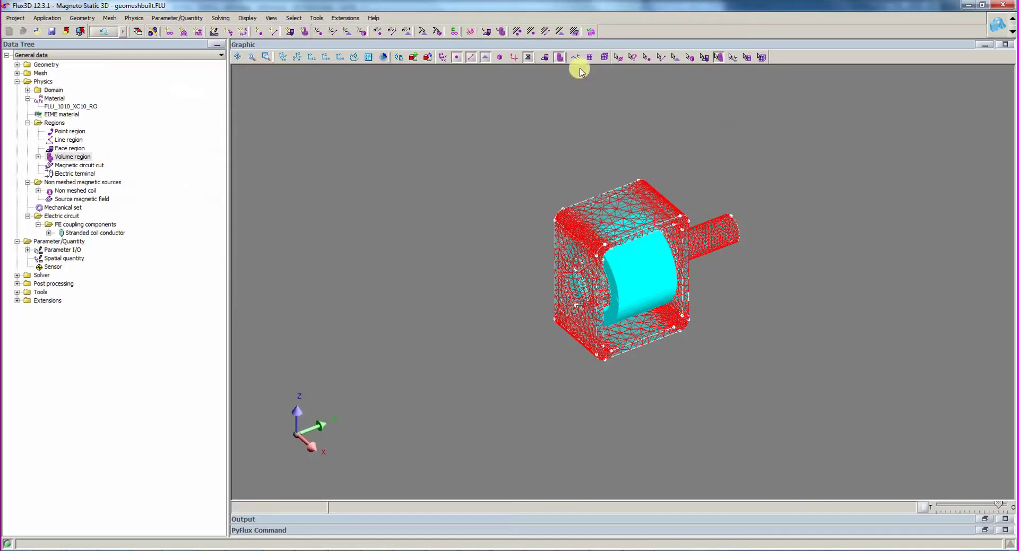
# Step: Hide the mesh, make the model opaque, and assign the shaft volume to MOBILE
pyautogui.click(528, 56)
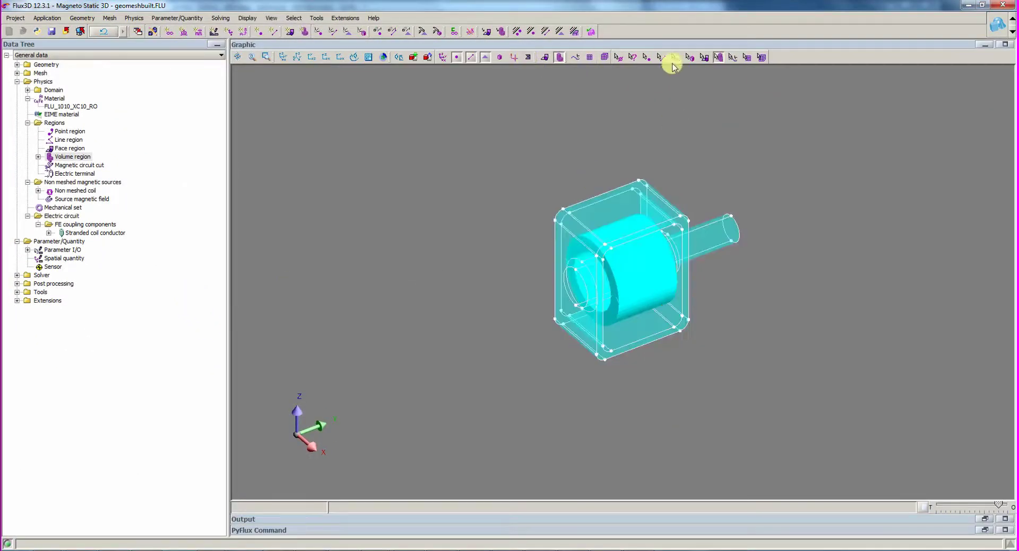
pyautogui.click(1000, 508)
pyautogui.click(690, 56)
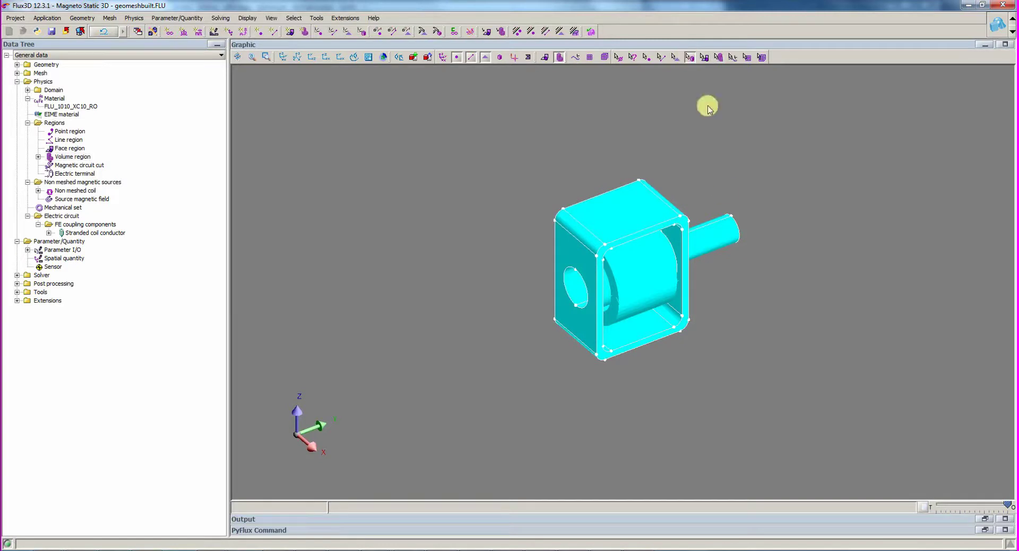
pyautogui.doubleClick(716, 233)
pyautogui.click(200, 95)
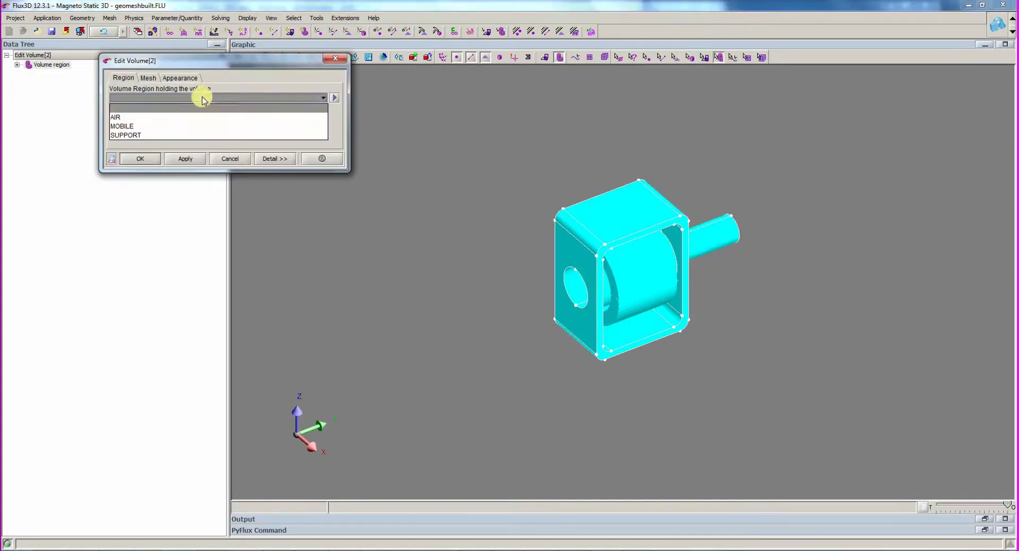
pyautogui.click(185, 126)
pyautogui.click(140, 158)
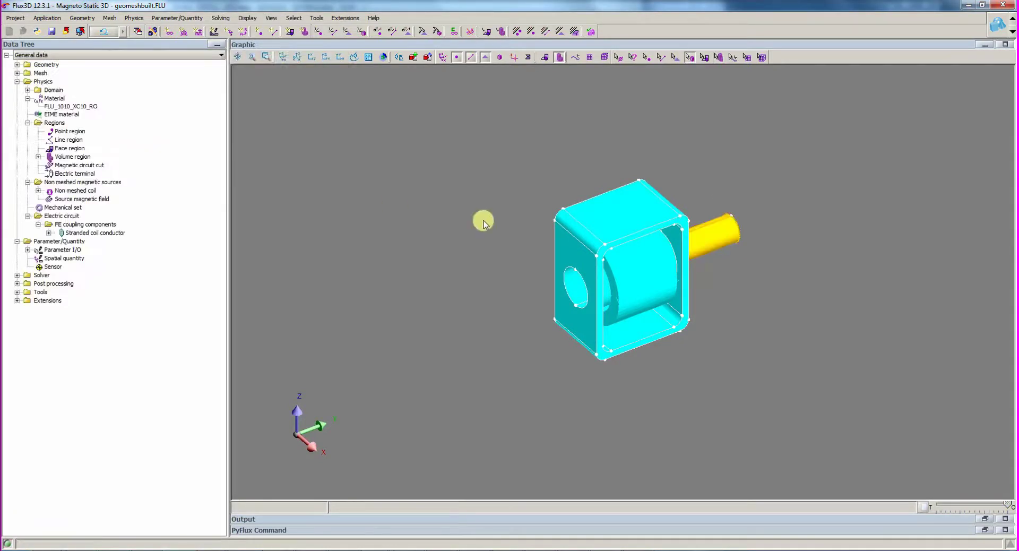
# Step: Assign the box-shaped frame volume to the SUPPORT region
pyautogui.doubleClick(612, 215)
pyautogui.click(218, 97)
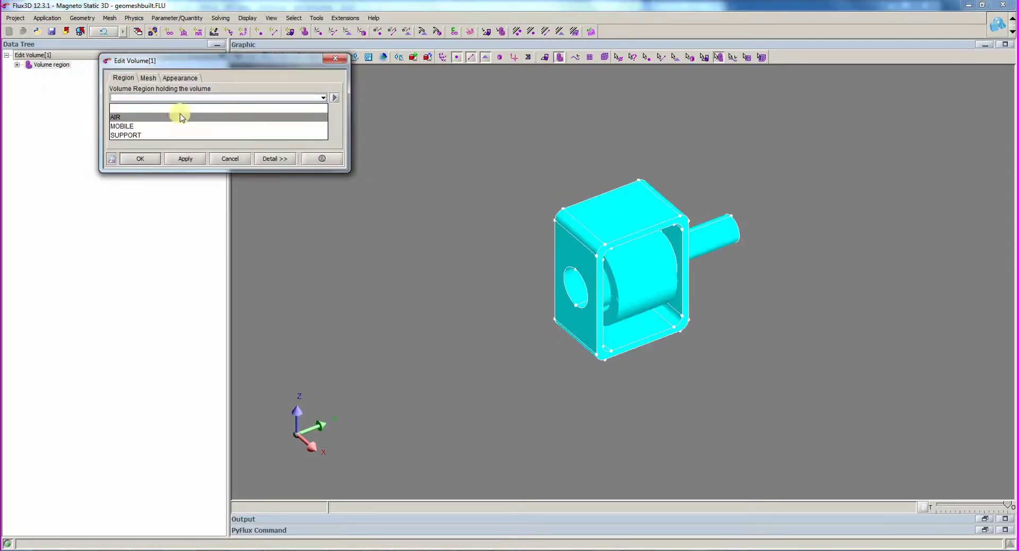
pyautogui.click(160, 135)
pyautogui.click(140, 161)
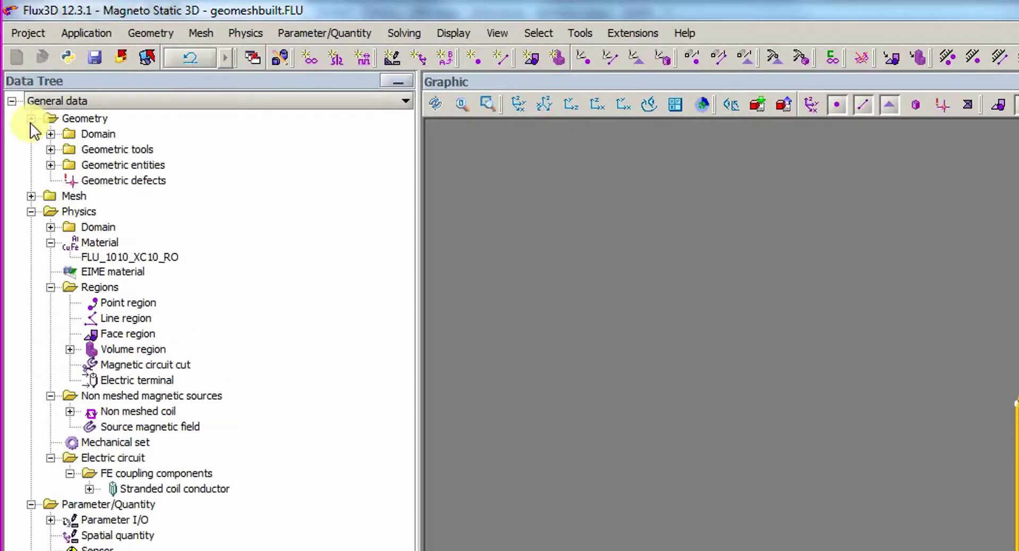
# Step: Make the InfiniteBoxCube visible in the view
pyautogui.click(50, 133)
pyautogui.click(70, 149)
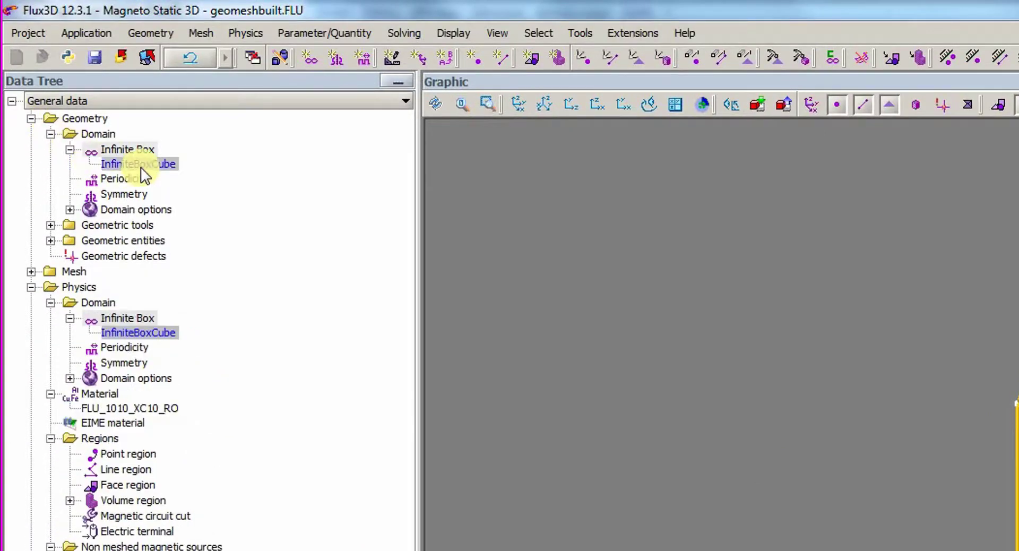
pyautogui.rightClick(141, 167)
pyautogui.click(199, 240)
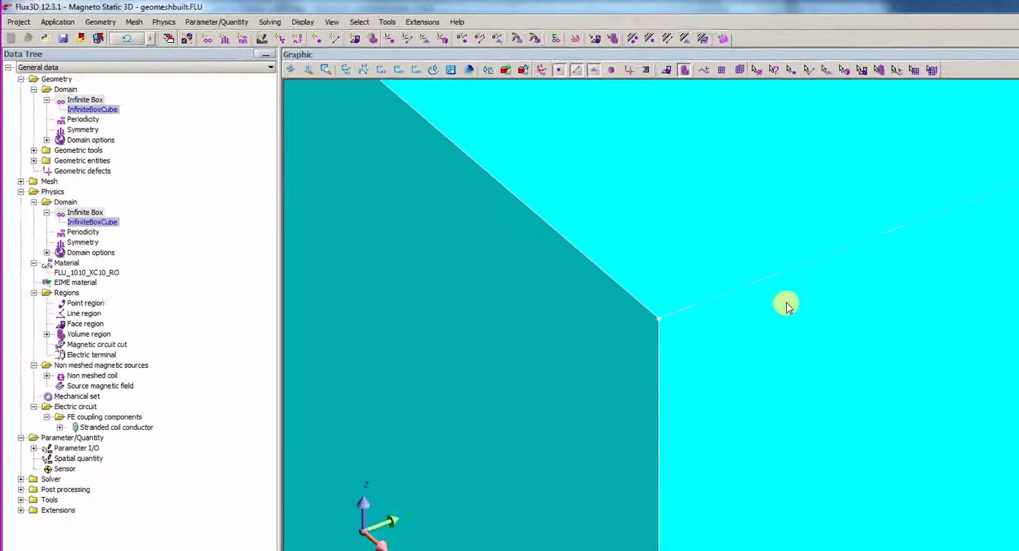
pyautogui.scroll(-5, 644, 246)
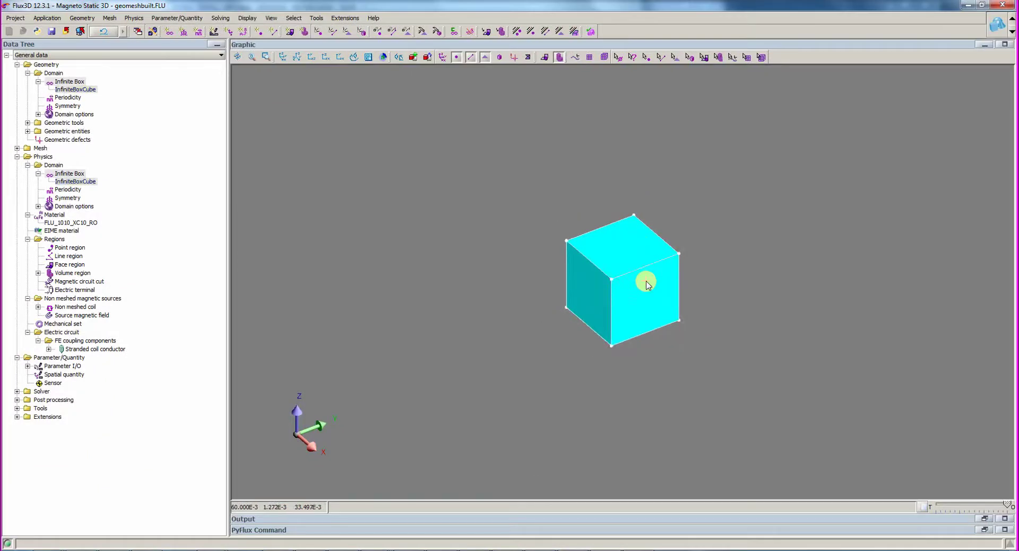
# Step: Assign the infinite box's outer volume (volumes 4 to 9) to the AIR region
pyautogui.click(689, 56)
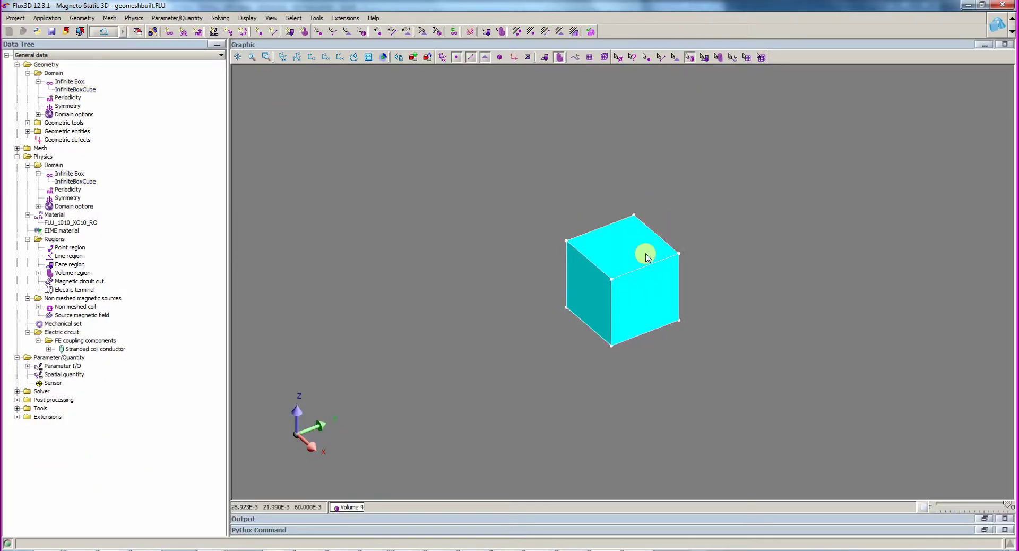
pyautogui.click(637, 280)
pyautogui.click(613, 269)
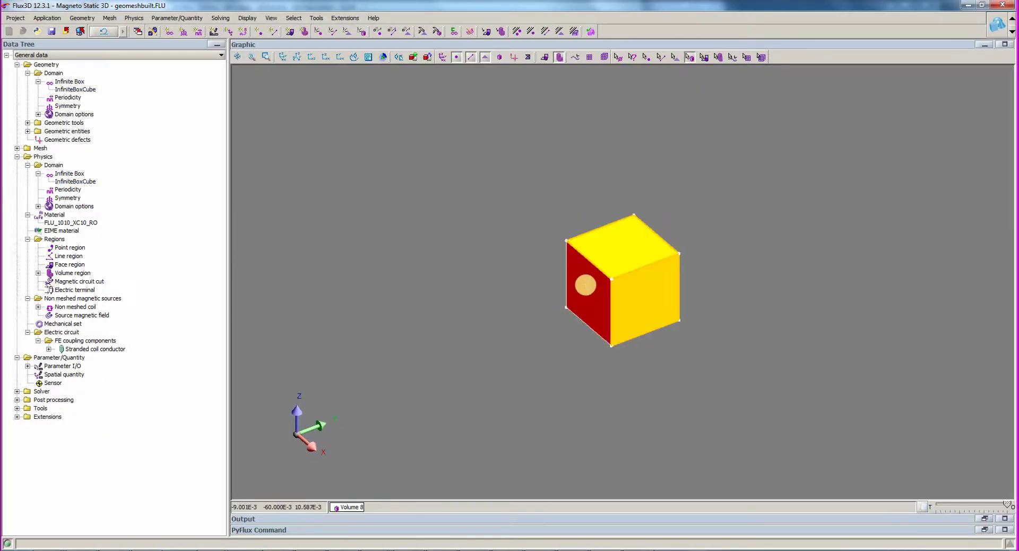
pyautogui.moveTo(616, 295); pyautogui.dragTo(627, 332, button='middle')
pyautogui.rightClick(630, 310)
pyautogui.click(630, 310)
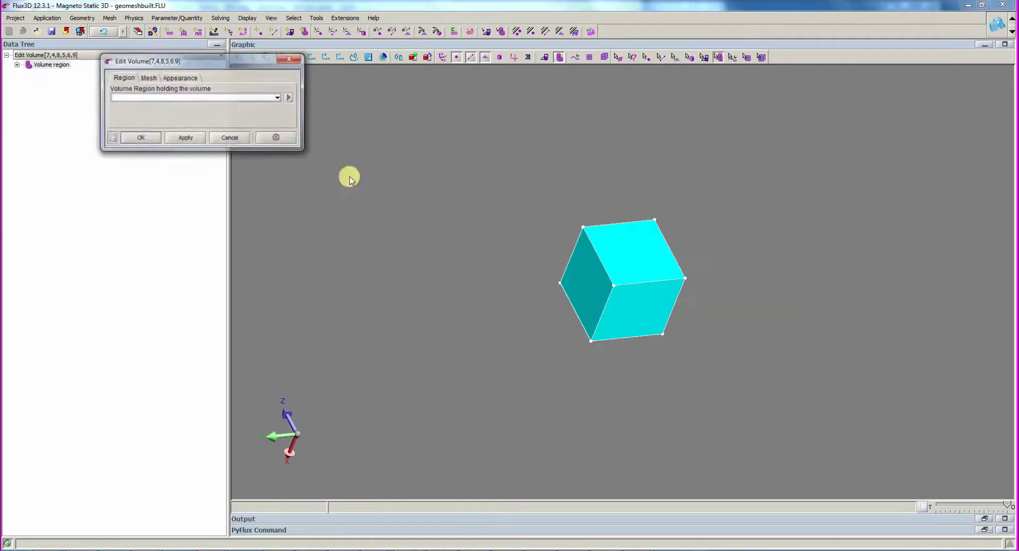
pyautogui.click(166, 98)
pyautogui.click(153, 118)
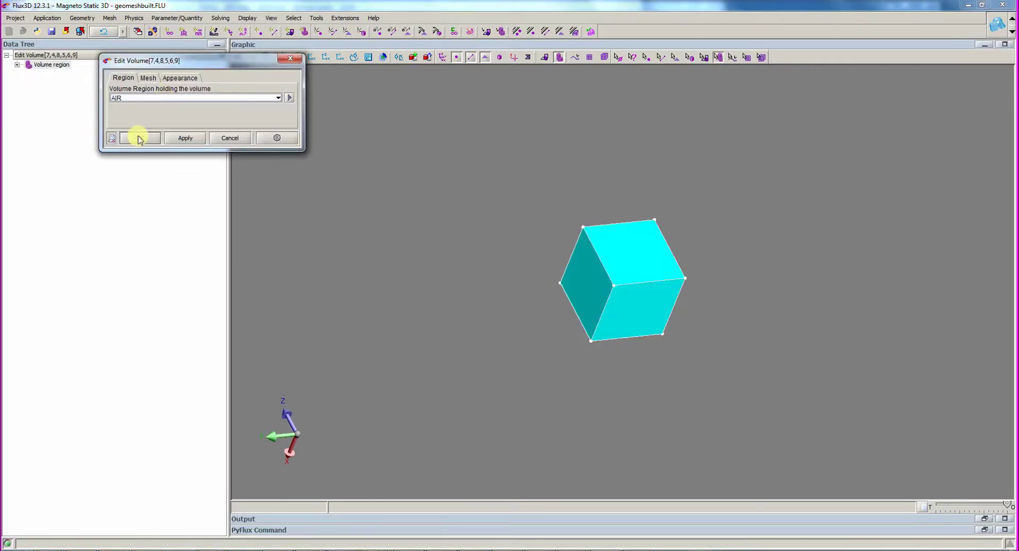
pyautogui.click(137, 136)
pyautogui.click(680, 57)
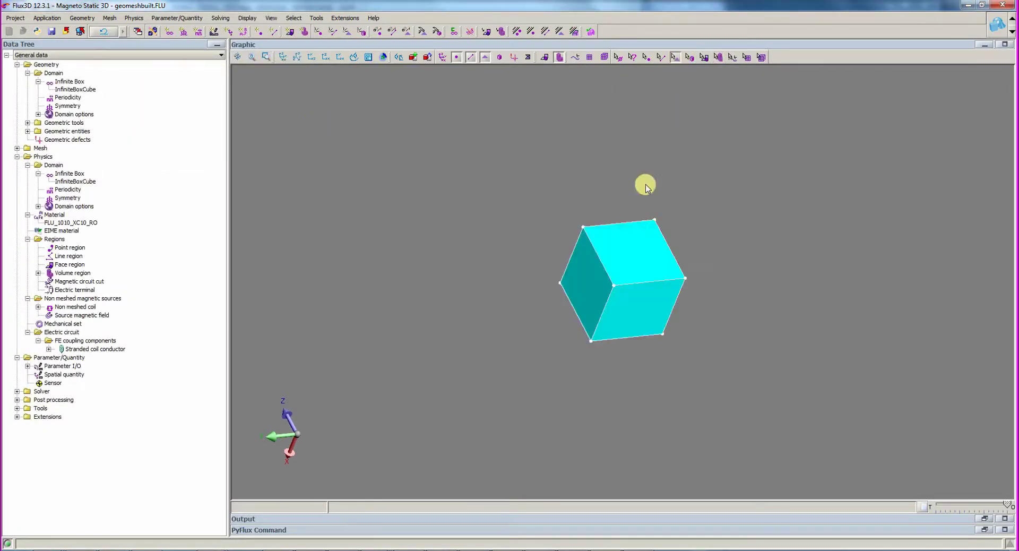
# Step: Hide the cube's top face and make the volumes see-through with the transparency slider
pyautogui.rightClick(628, 260)
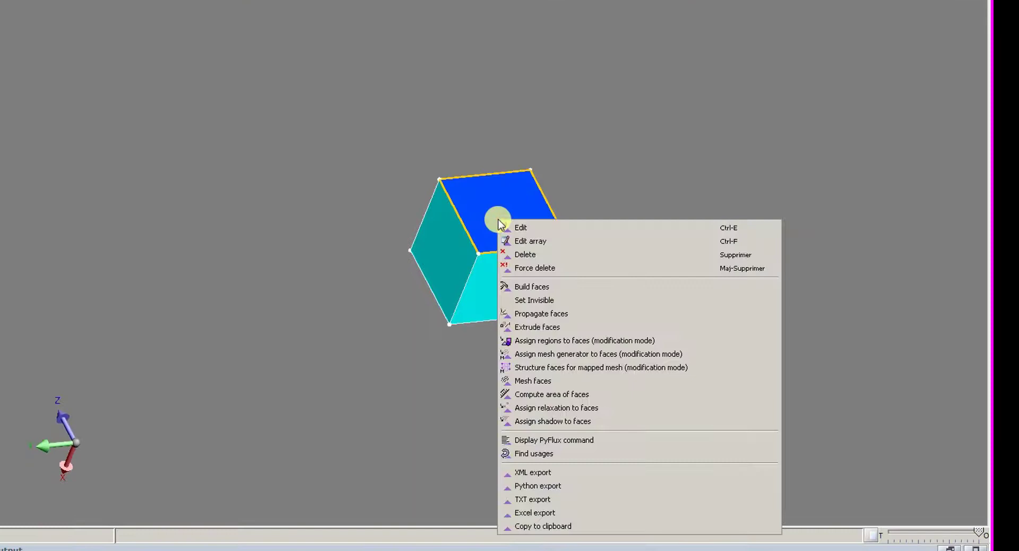
pyautogui.click(534, 300)
pyautogui.moveTo(526, 276); pyautogui.dragTo(555, 182)
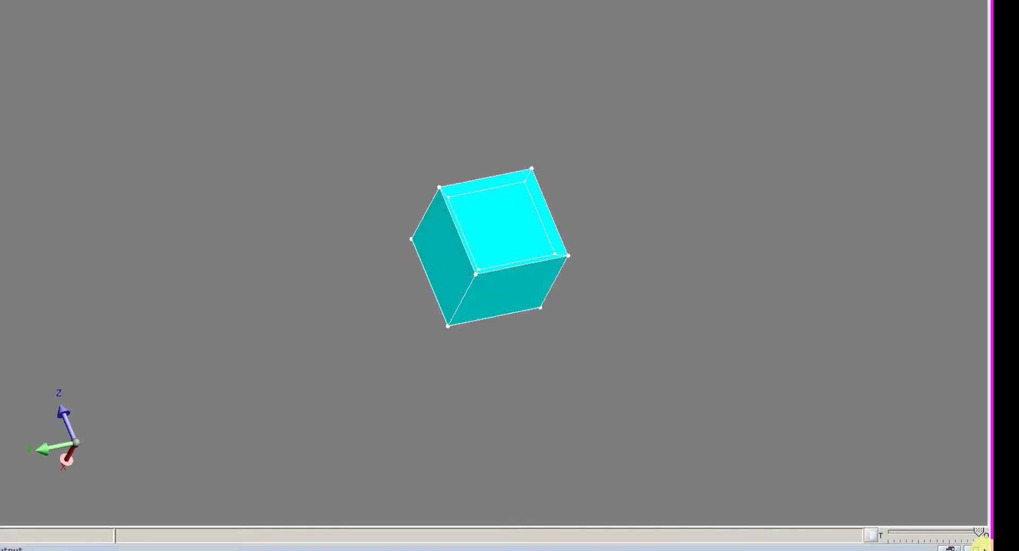
pyautogui.moveTo(979, 530); pyautogui.dragTo(961, 531)
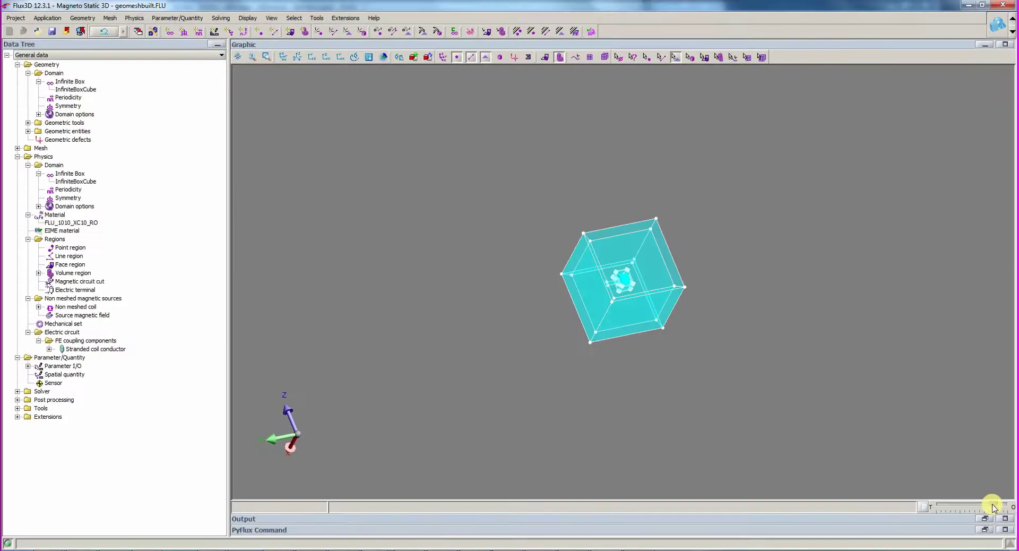
# Step: Hide the box's outer Volume 5 and assign inner Volume 3 to the AIR region
pyautogui.click(691, 56)
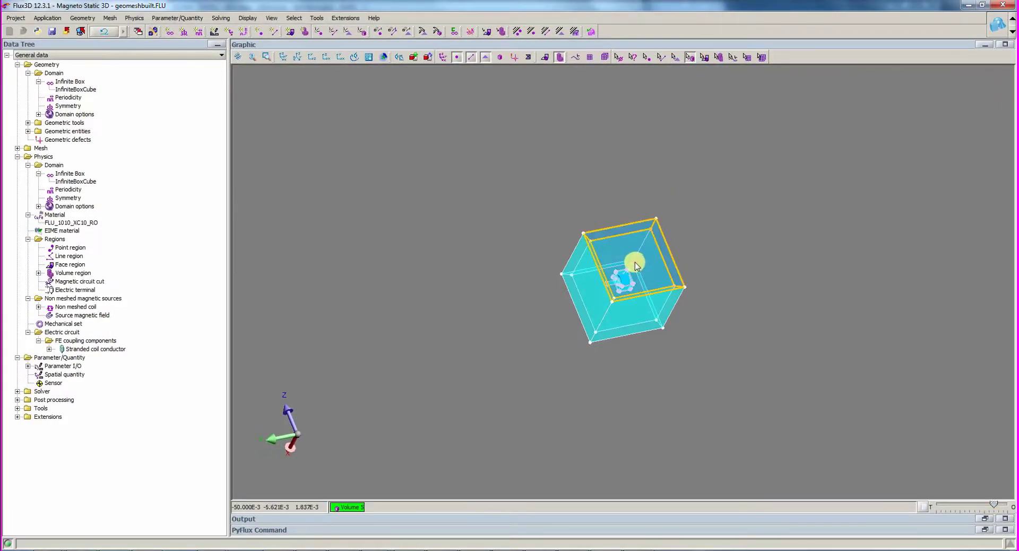
pyautogui.rightClick(635, 262)
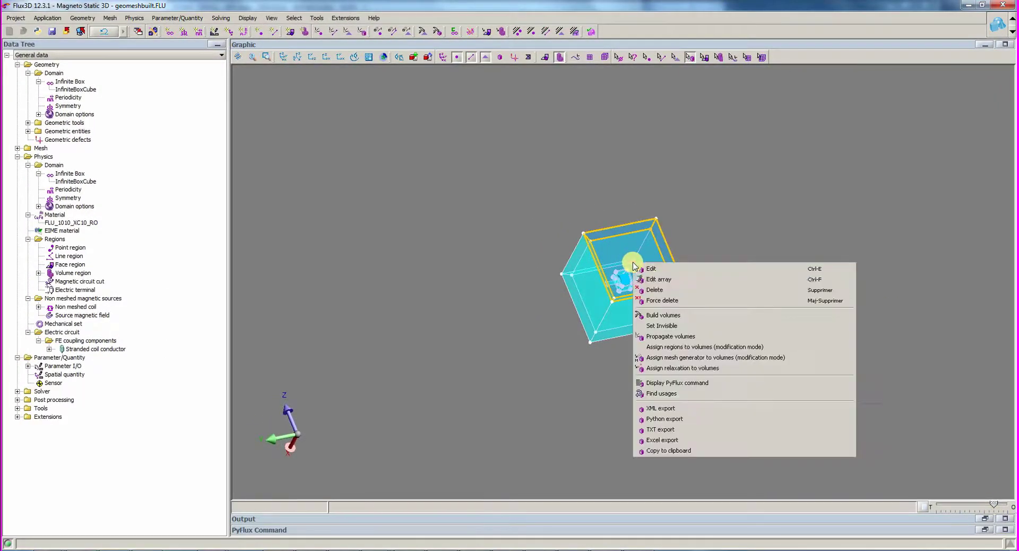
pyautogui.click(663, 325)
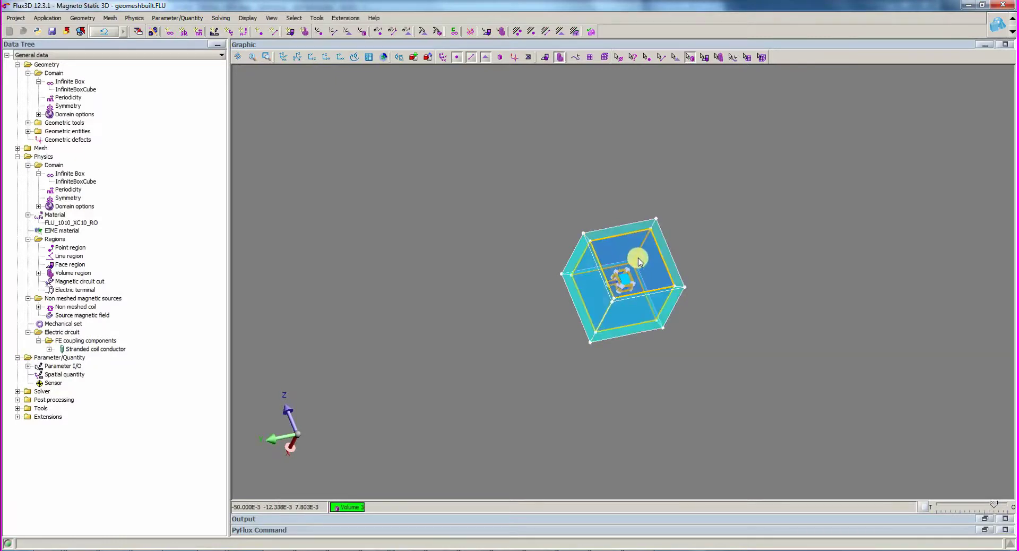
pyautogui.rightClick(639, 260)
pyautogui.click(645, 263)
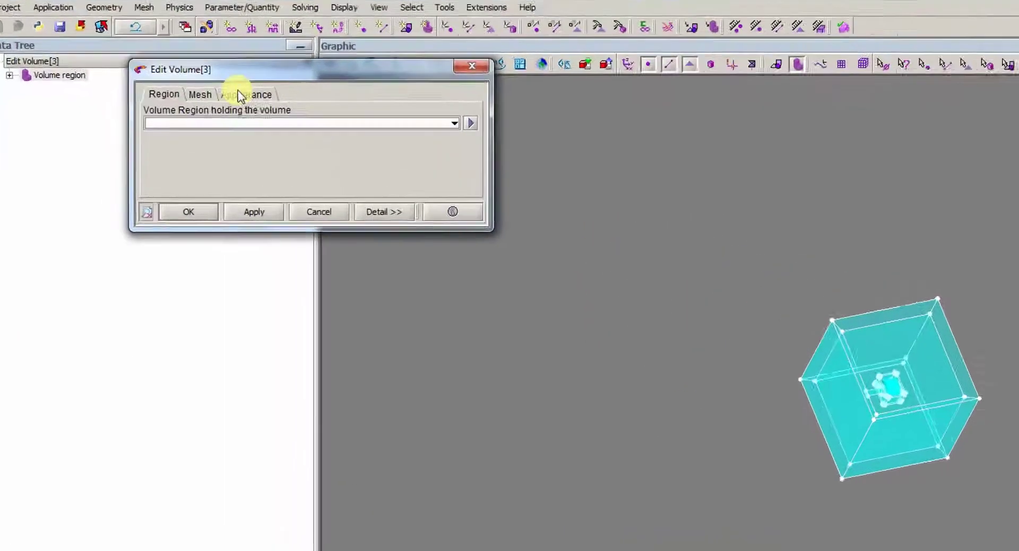
pyautogui.click(200, 123)
pyautogui.click(198, 151)
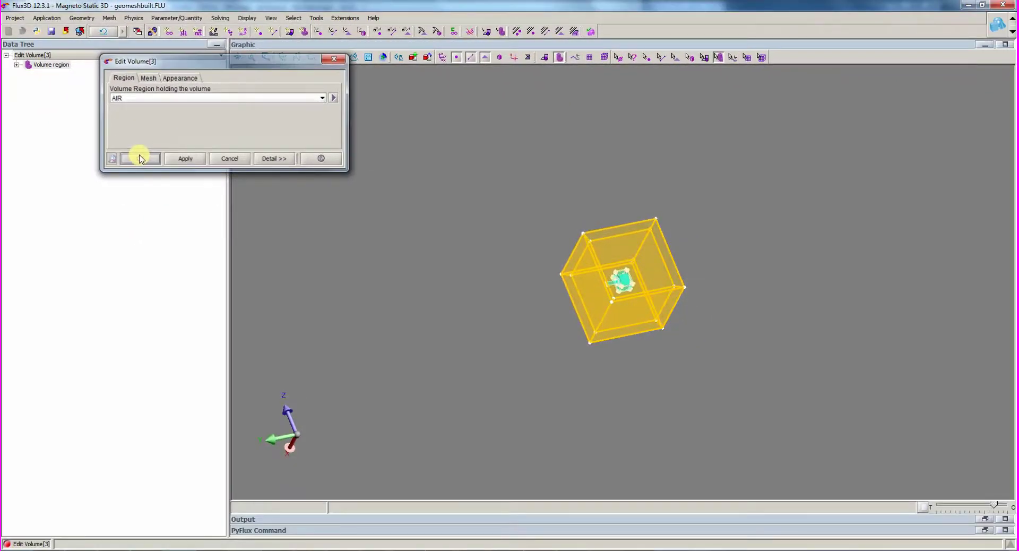
pyautogui.click(140, 158)
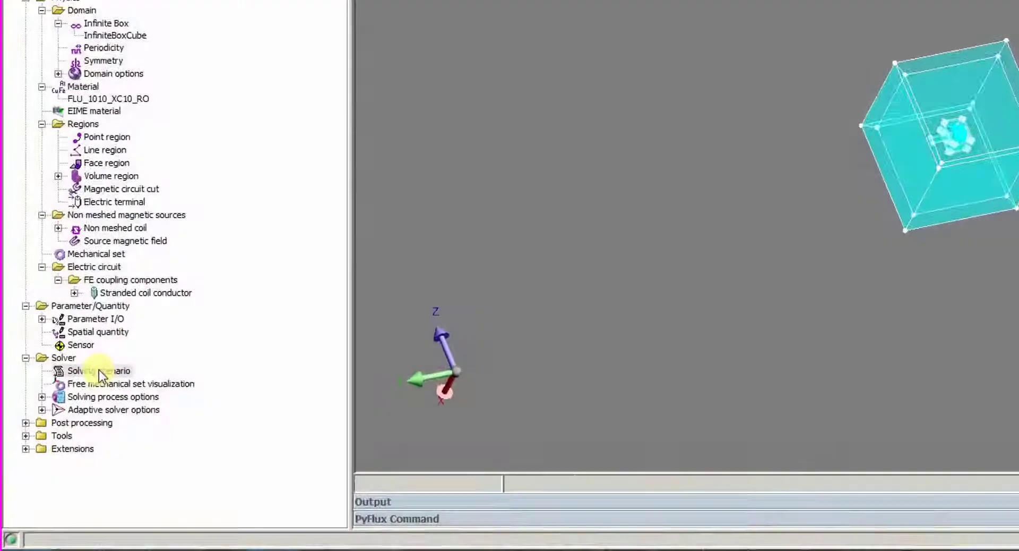
# Step: Start a new solving scenario with Y_MOBILE controlled from 1 to 5 in steps of 3
pyautogui.rightClick(119, 331)
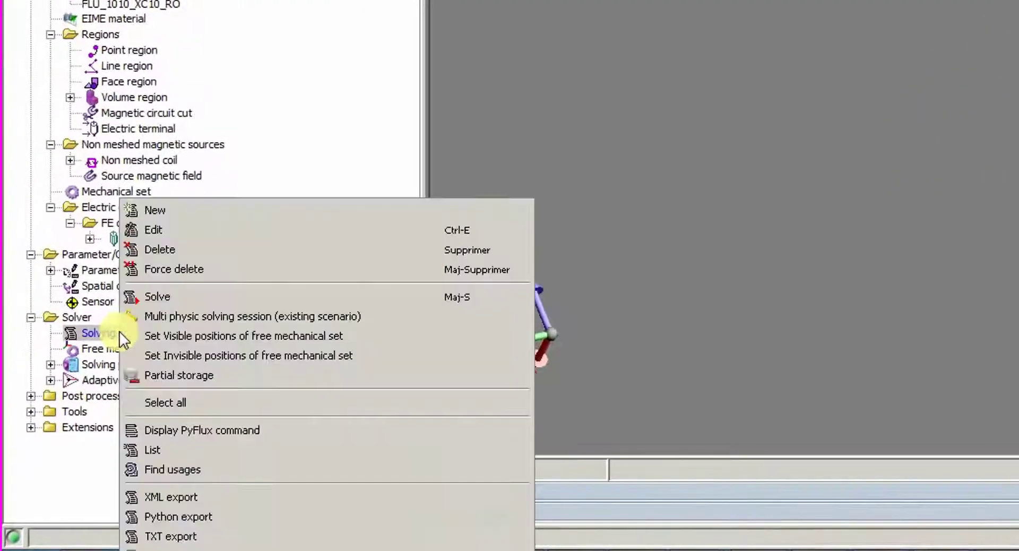
pyautogui.click(188, 209)
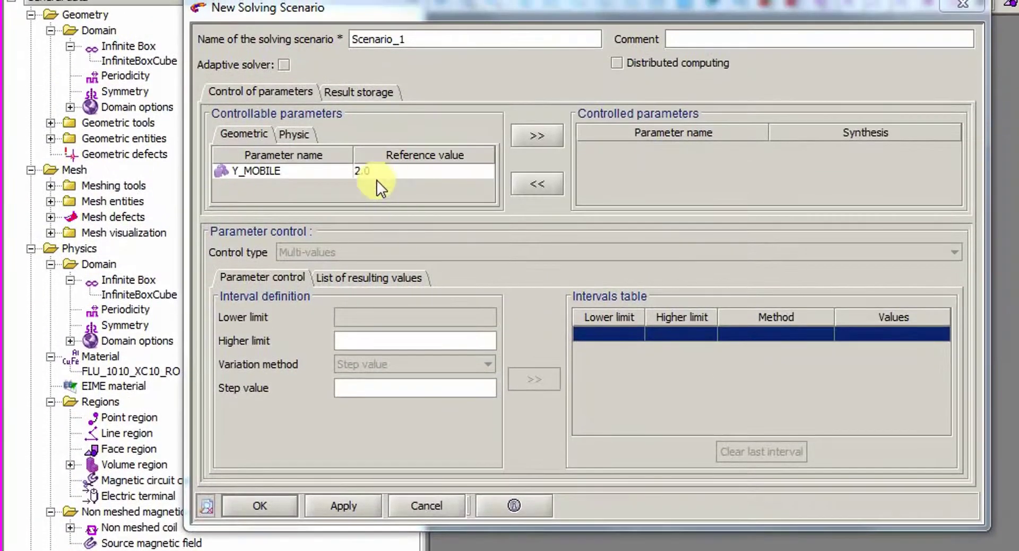
pyautogui.click(361, 106)
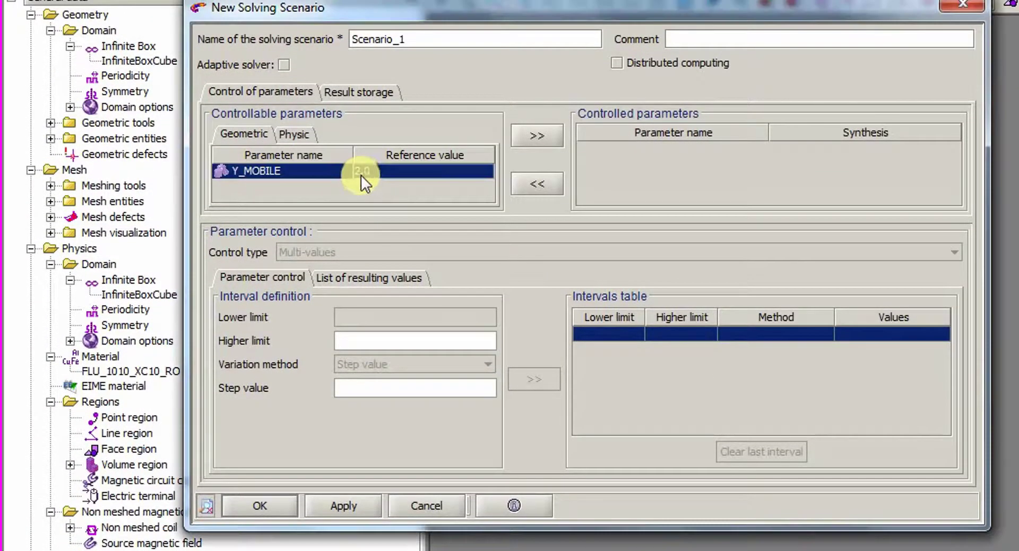
pyautogui.click(544, 146)
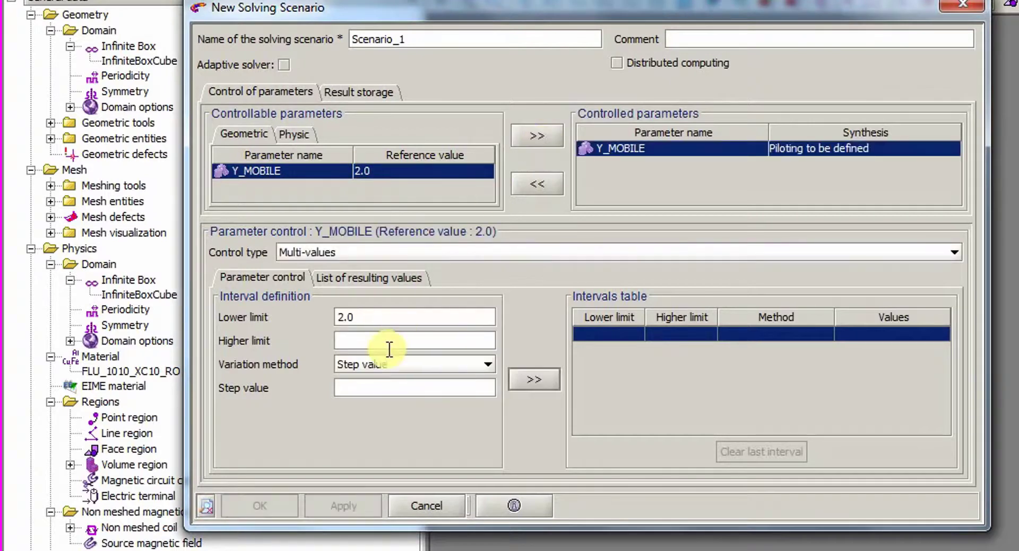
pyautogui.write('1')
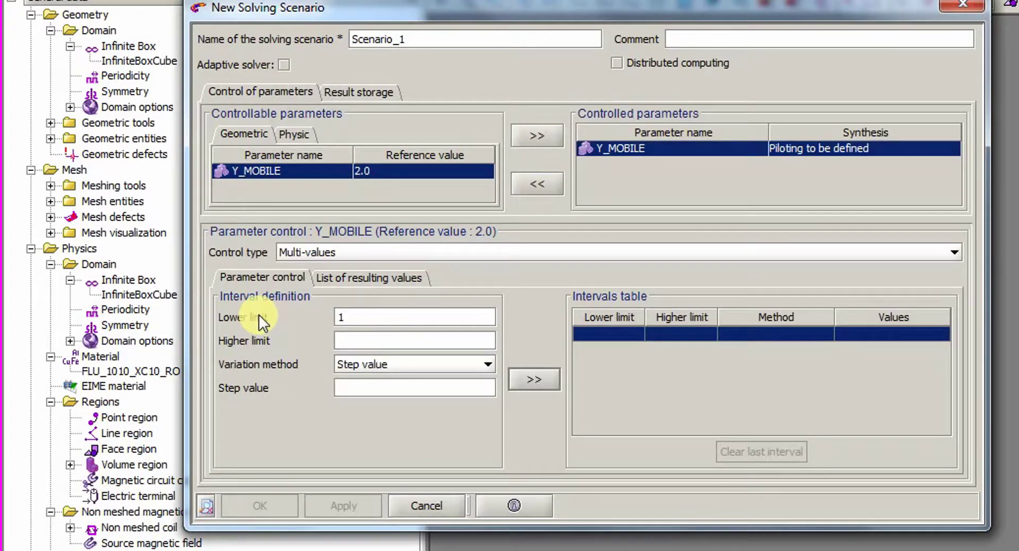
pyautogui.press('Tab')
pyautogui.write('5')
pyautogui.click(395, 392)
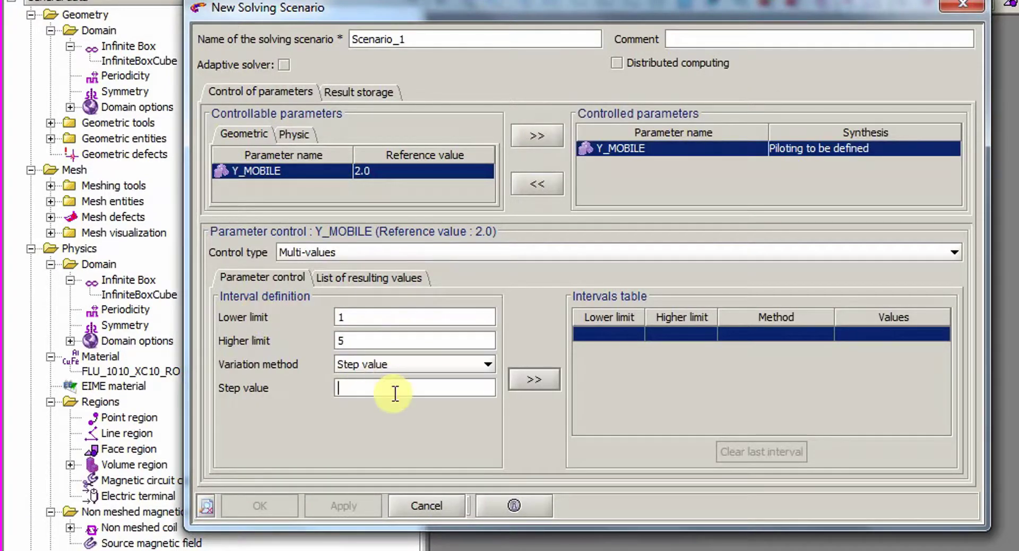
pyautogui.write('3')
pyautogui.click(550, 380)
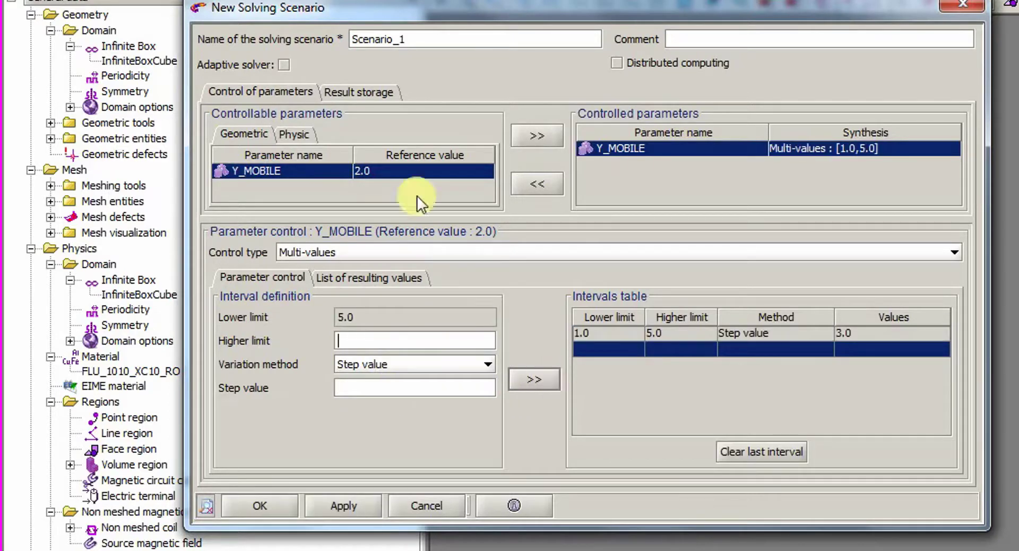
# Step: Add CURRENT as a controlled parameter from 3 to 9 in steps of 3 and create the scenario
pyautogui.click(295, 133)
pyautogui.click(276, 171)
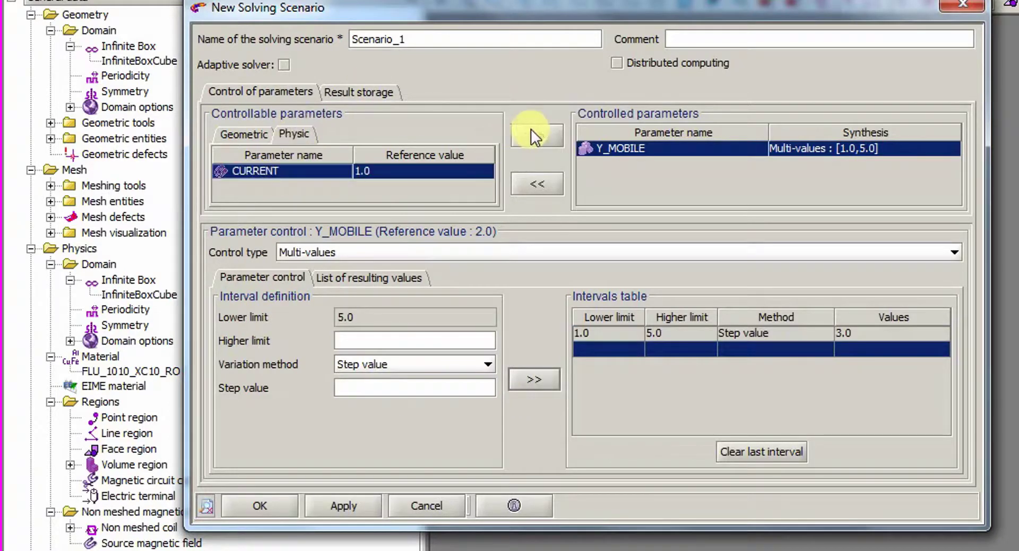
pyautogui.click(533, 134)
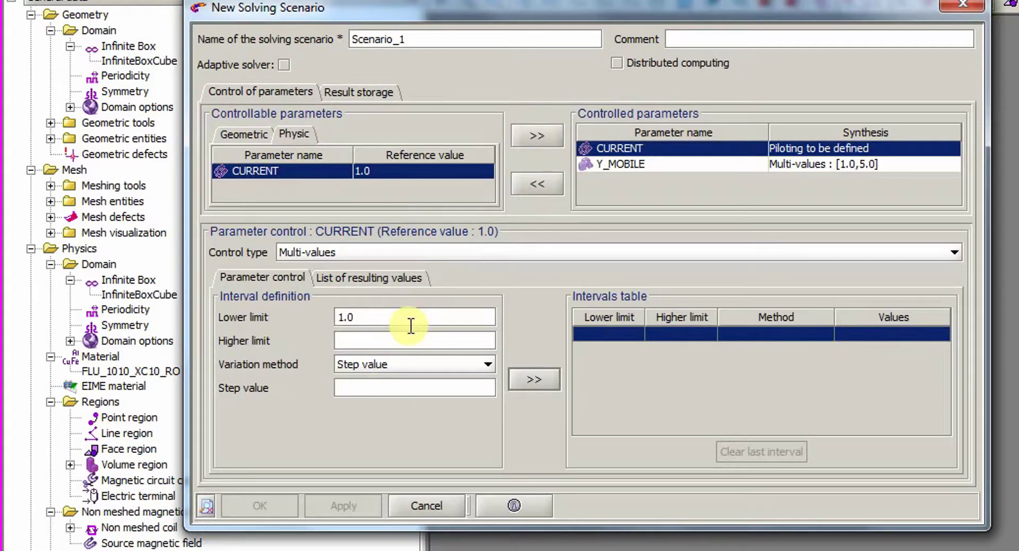
pyautogui.moveTo(392, 314); pyautogui.dragTo(188, 310)
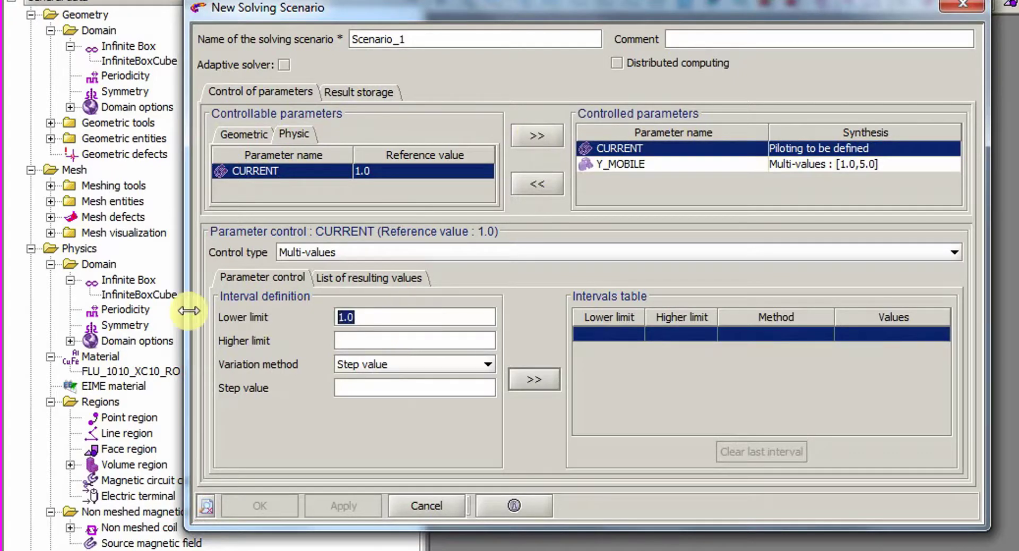
pyautogui.write('3')
pyautogui.click(376, 338)
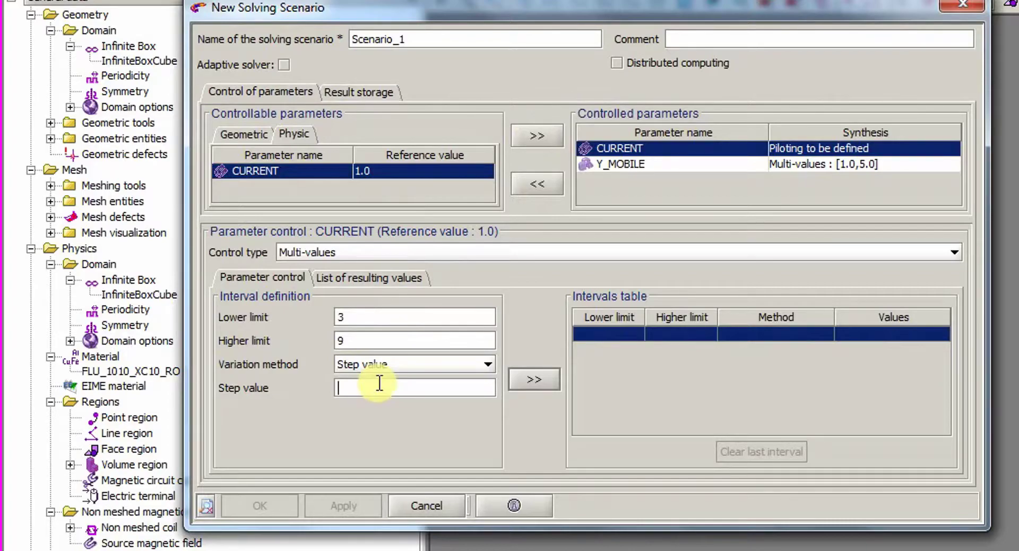
pyautogui.write('3')
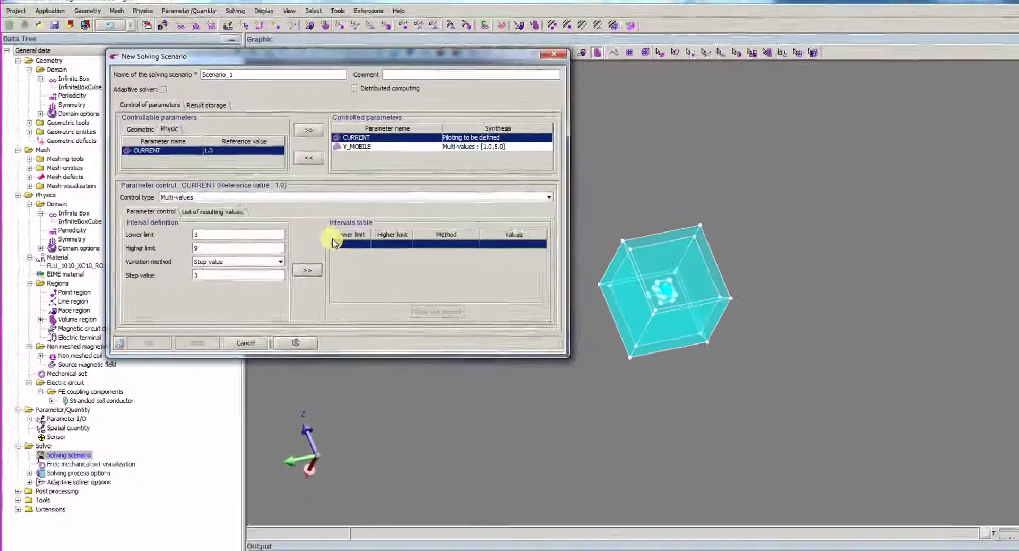
pyautogui.click(534, 379)
pyautogui.click(140, 329)
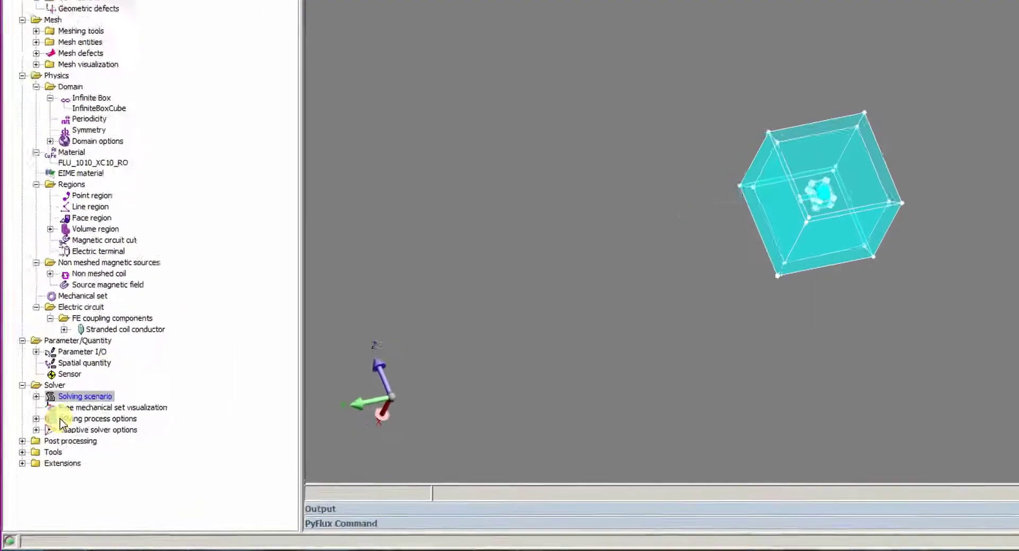
# Step: Solve SCENARIO_1, saving the results as a new project named solved
pyautogui.click(59, 295)
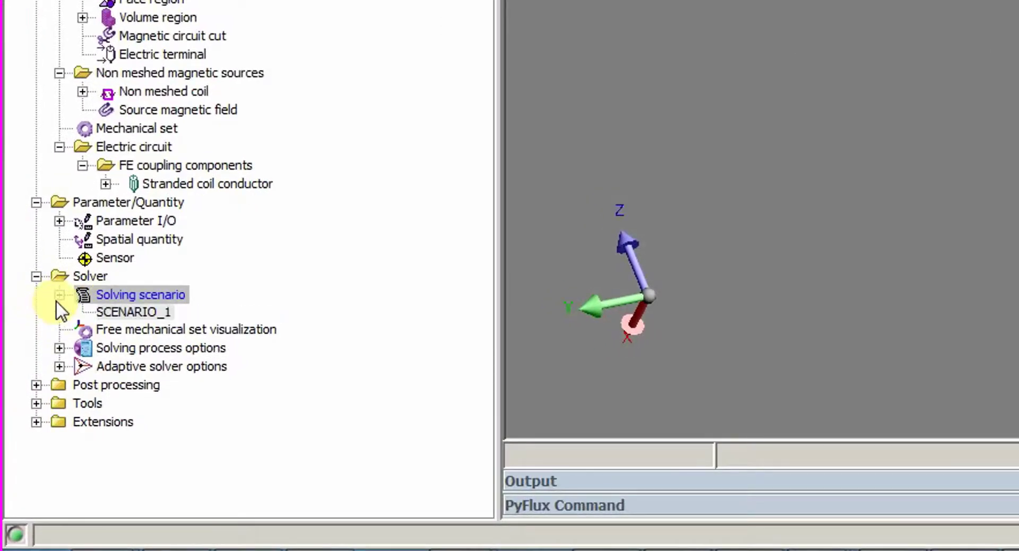
pyautogui.rightClick(145, 313)
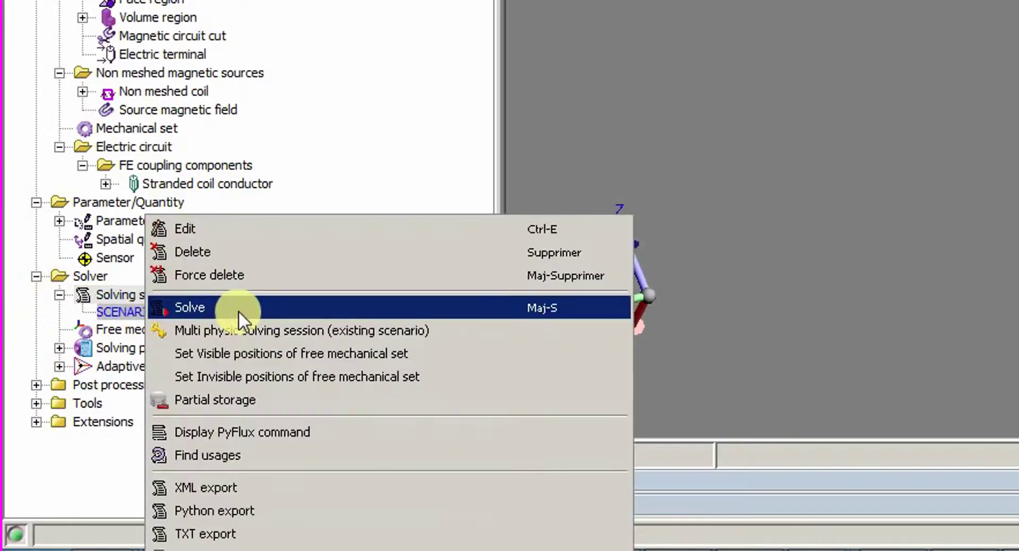
pyautogui.click(238, 311)
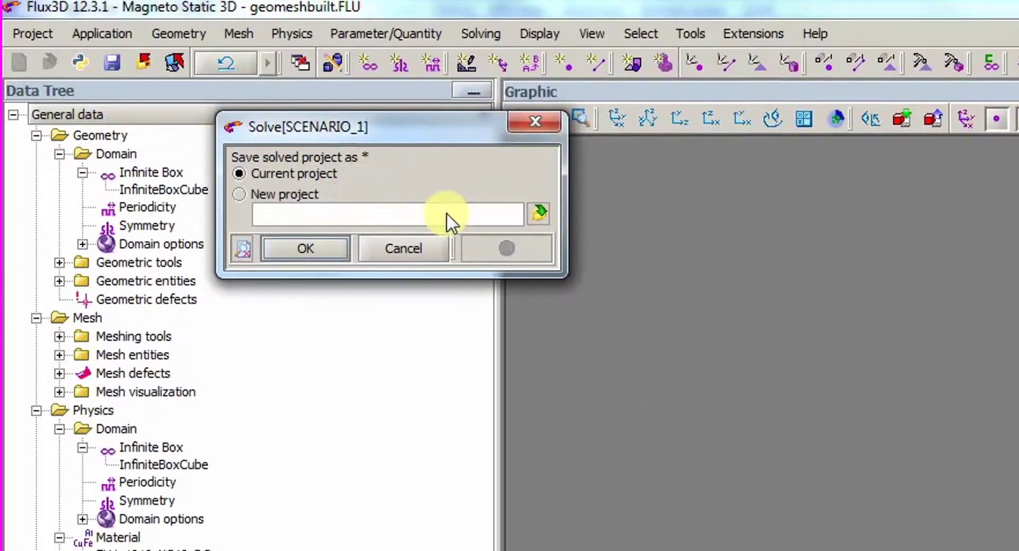
pyautogui.click(291, 200)
pyautogui.write('solved')
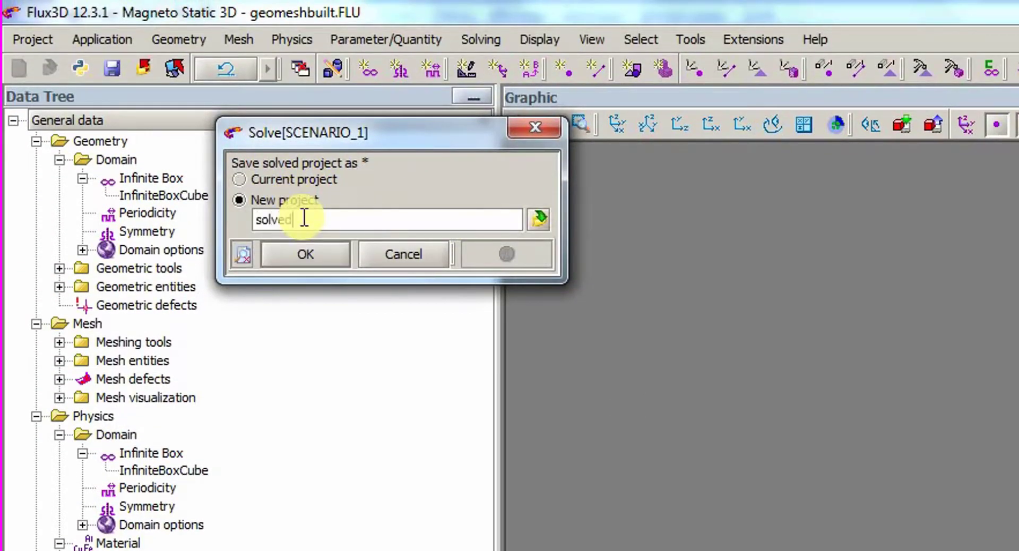
pyautogui.press('Return')
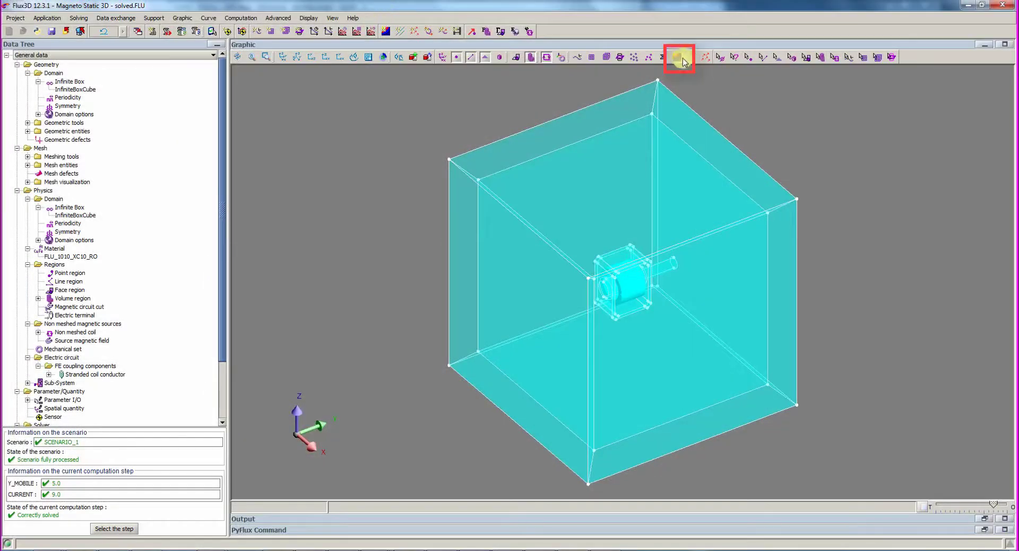
pyautogui.click(679, 57)
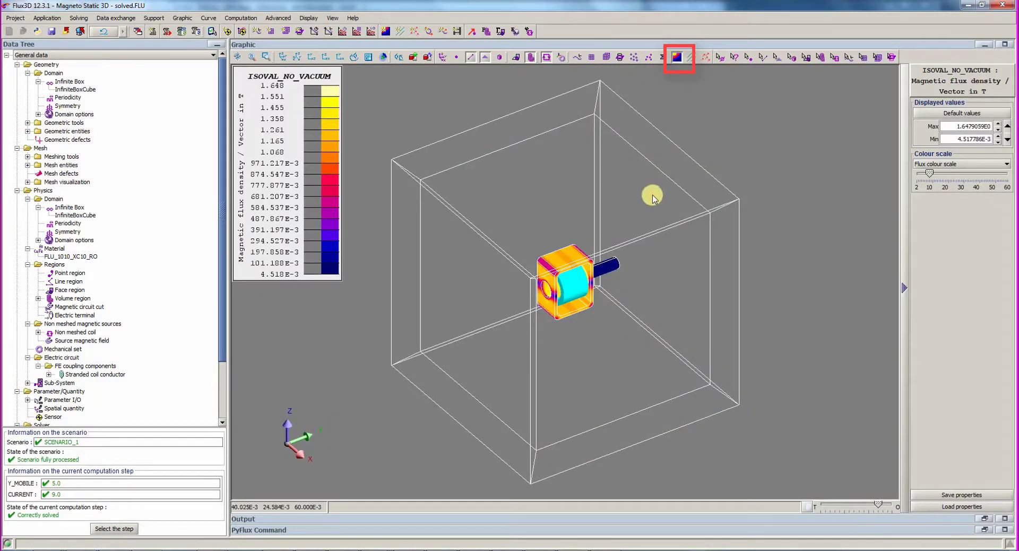
pyautogui.moveTo(339, 280); pyautogui.dragTo(361, 295)
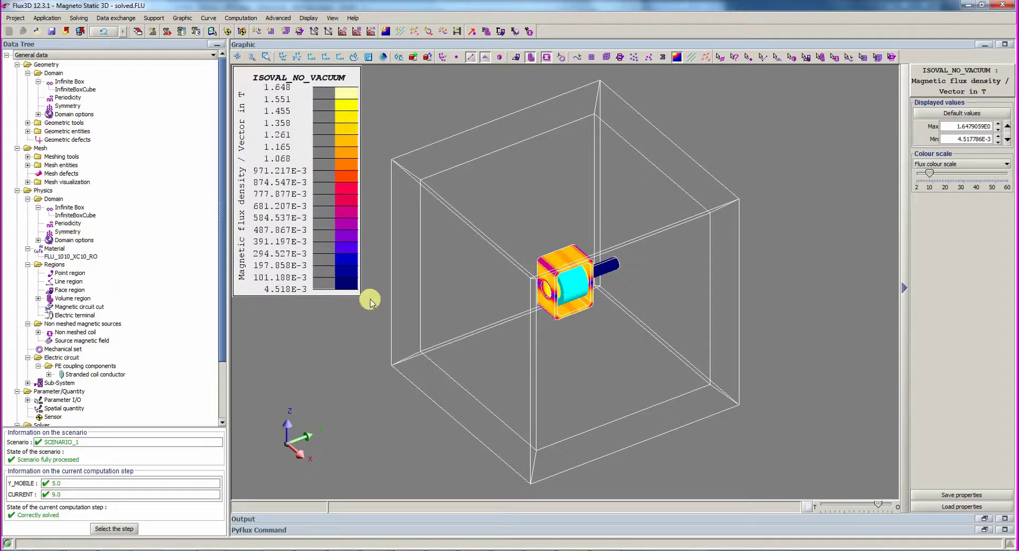
pyautogui.scroll(10, 580, 357)
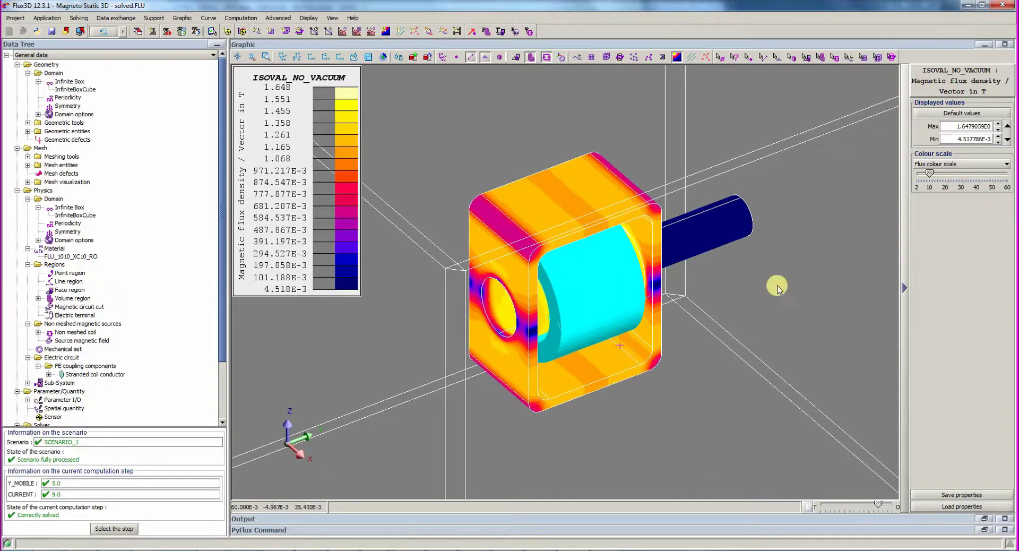
pyautogui.moveTo(584, 159); pyautogui.dragTo(594, 258)
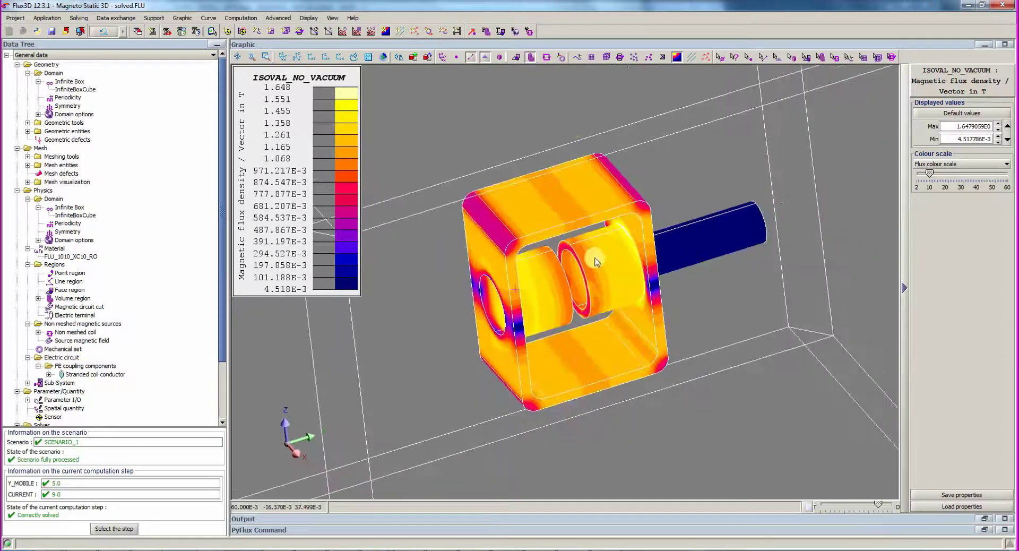
pyautogui.click(677, 58)
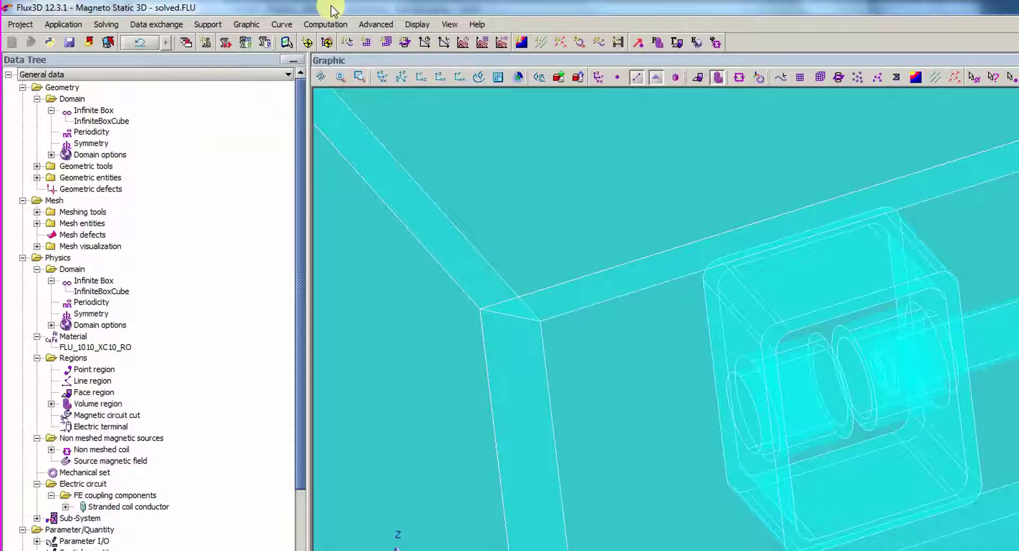
# Step: Create ARROWS_1 showing Magnetic field arrows on the V_SUPPORT group
pyautogui.click(241, 18)
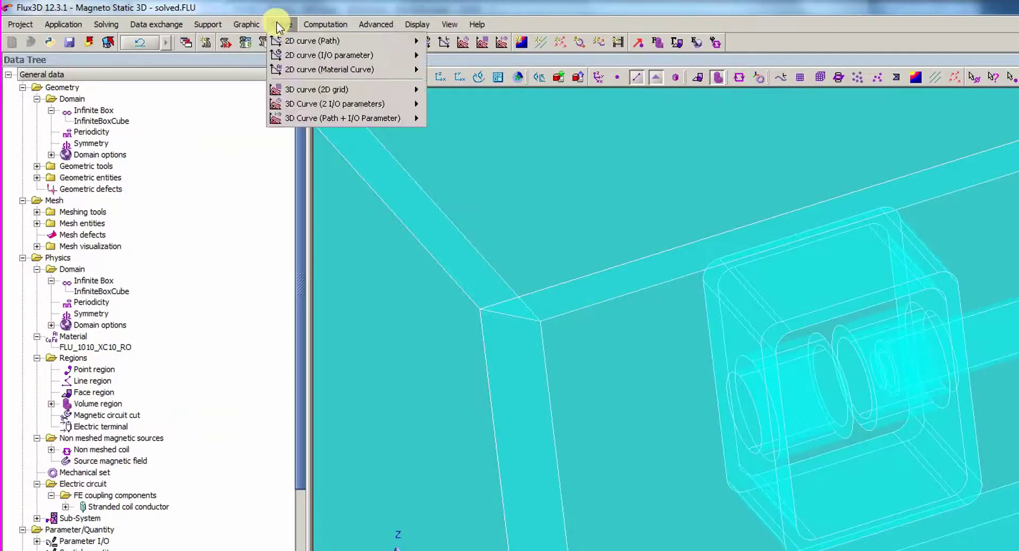
pyautogui.moveTo(174, 20)
pyautogui.moveTo(287, 75)
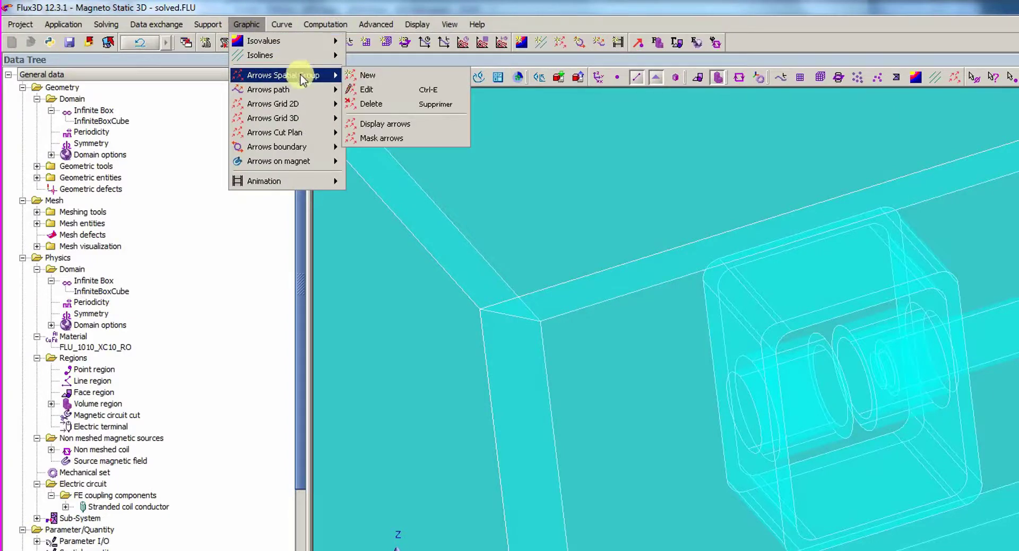
pyautogui.click(393, 81)
pyautogui.click(244, 218)
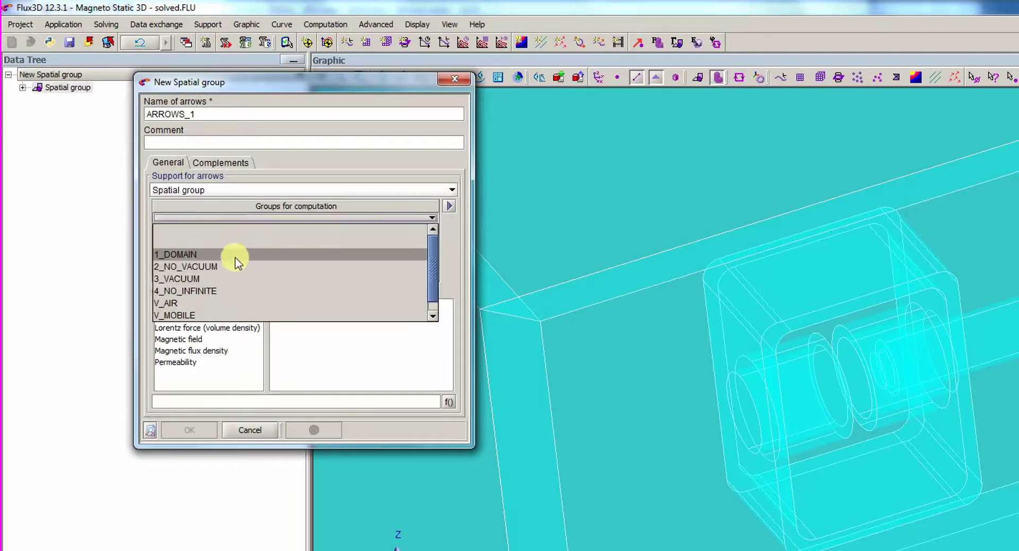
pyautogui.click(268, 314)
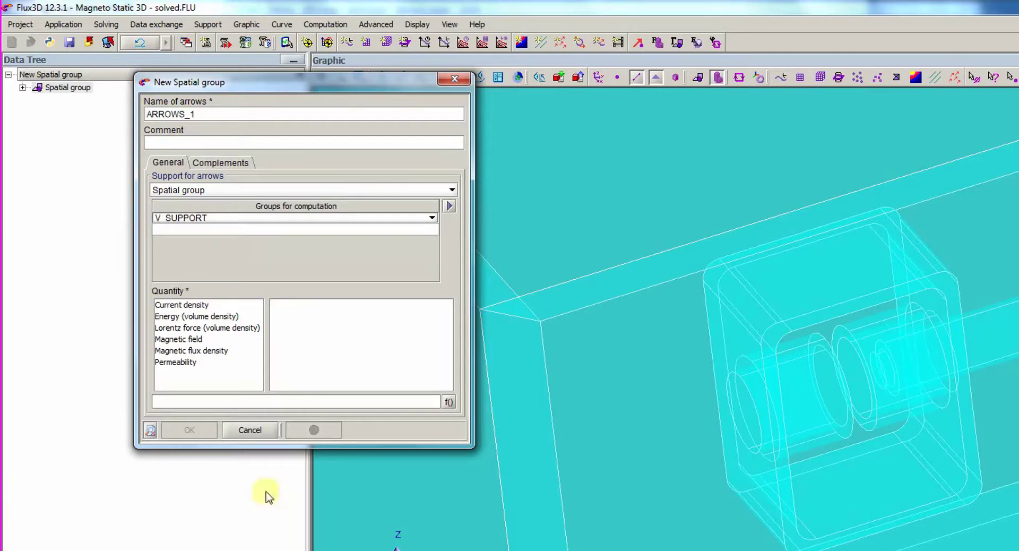
pyautogui.click(197, 339)
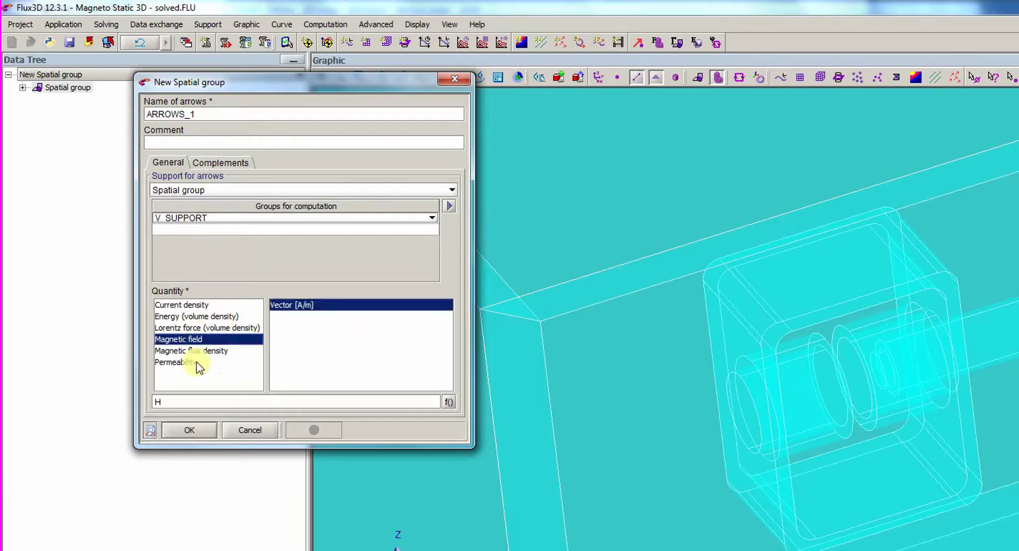
pyautogui.click(188, 430)
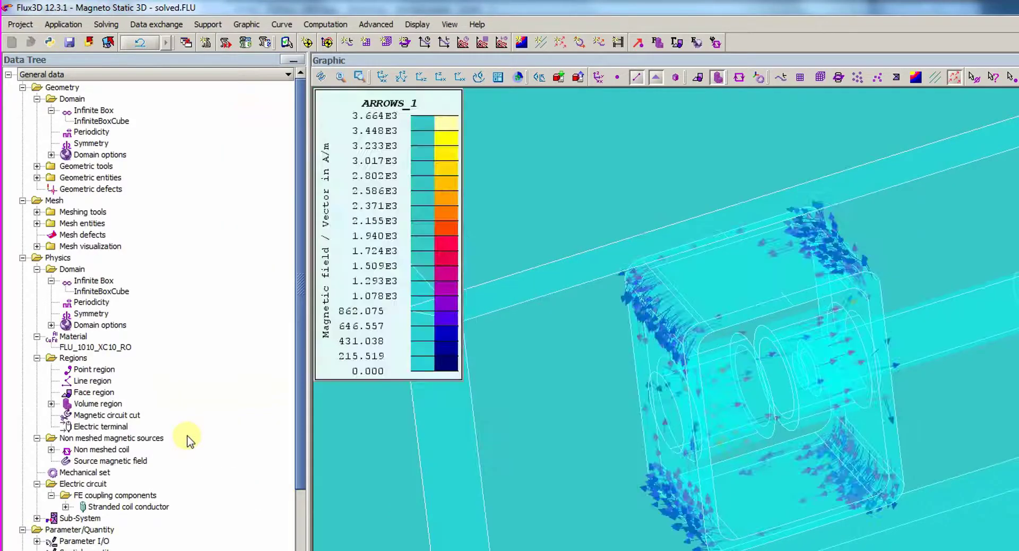
# Step: Hide the InfiniteBoxCube and enlarge the field arrows considerably
pyautogui.click(95, 121)
pyautogui.rightClick(95, 121)
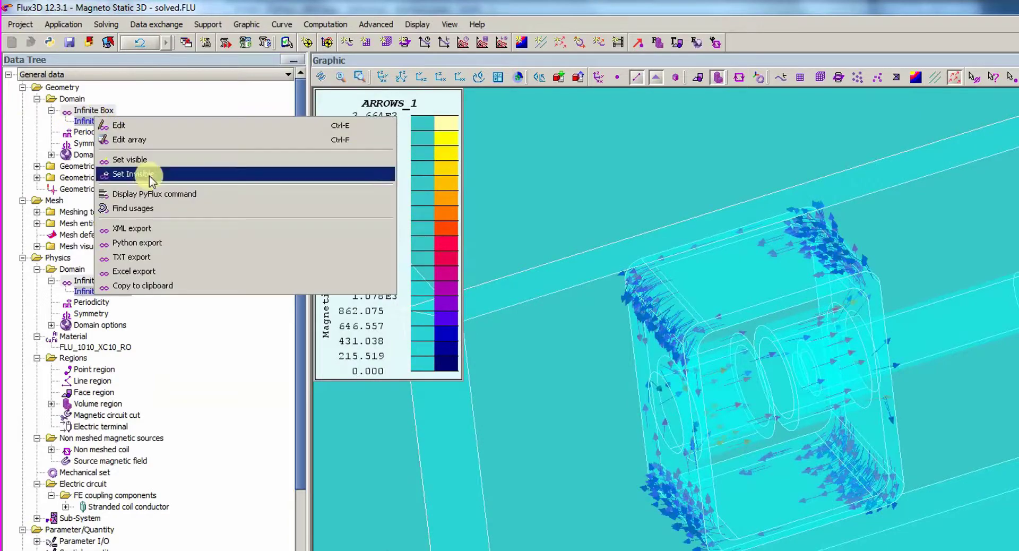
pyautogui.click(159, 175)
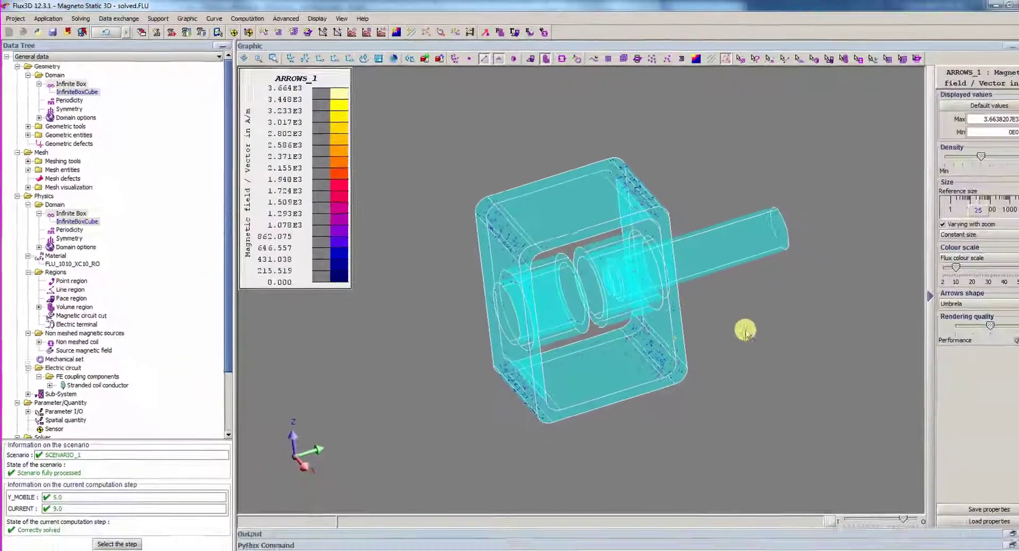
pyautogui.scroll(3, 712, 325)
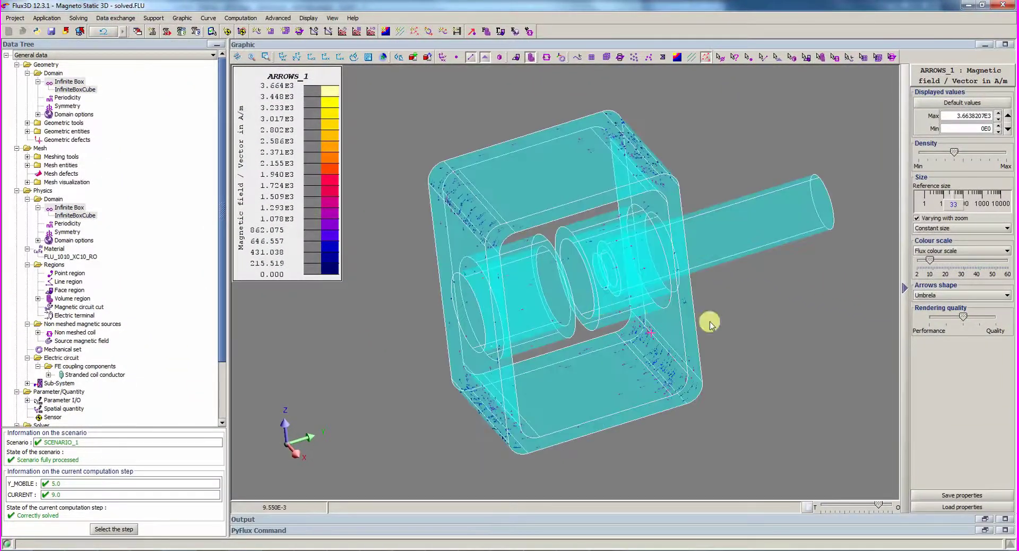
pyautogui.moveTo(951, 205); pyautogui.dragTo(966, 207)
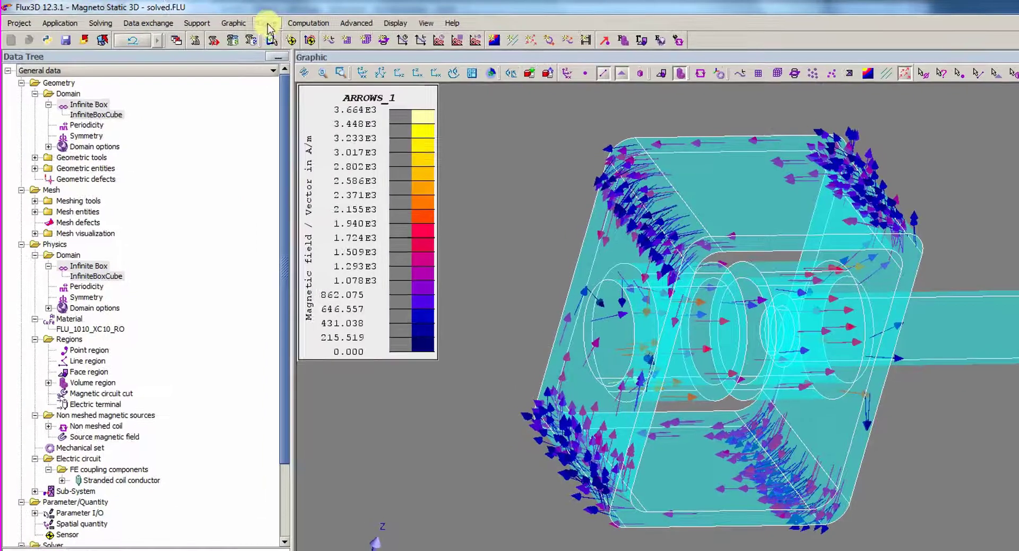
# Step: Start 3D curve EvolutiveCurve3D_1 over Y_MOBILE and CURRENT, using Region computation for the third axis
pyautogui.click(208, 17)
pyautogui.moveTo(376, 101)
pyautogui.click(431, 99)
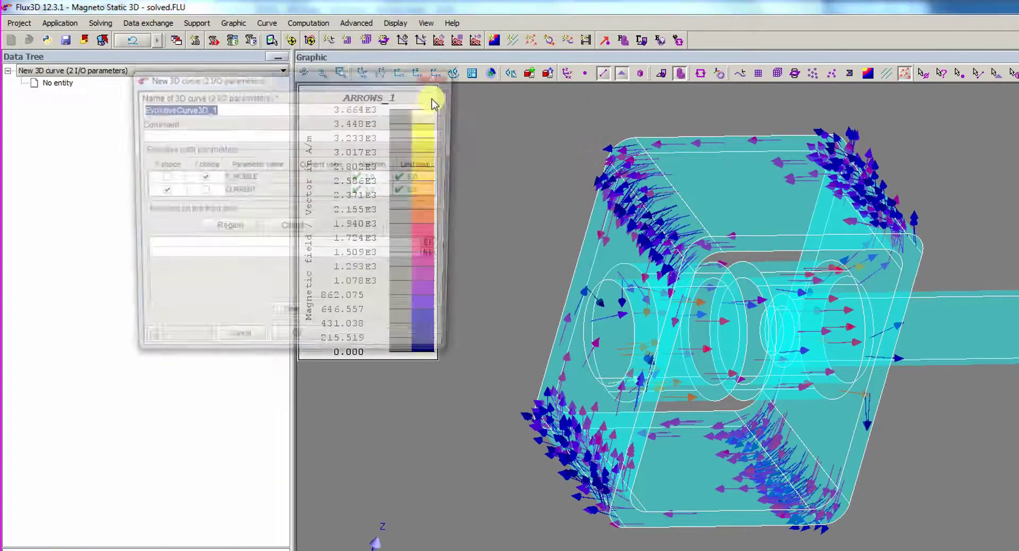
pyautogui.click(233, 228)
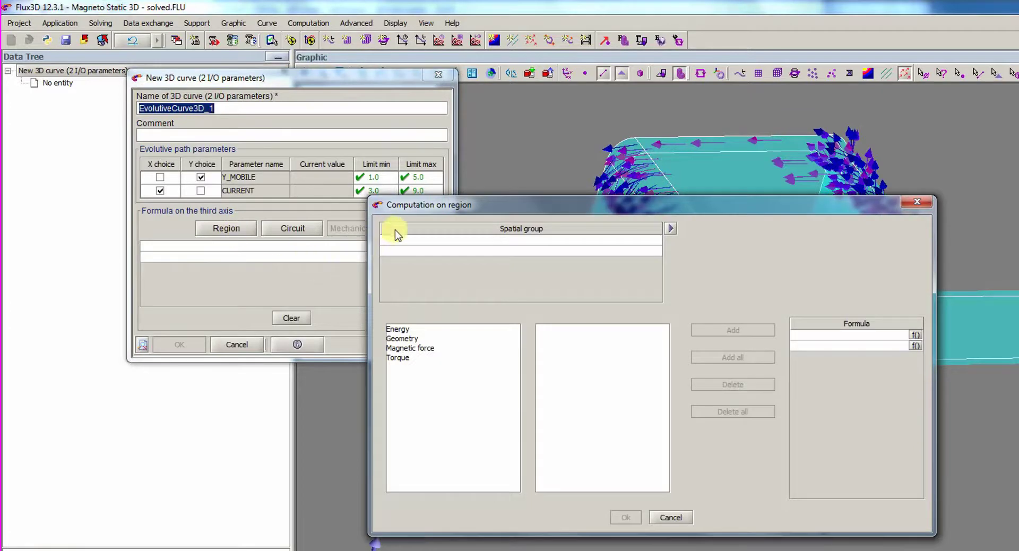